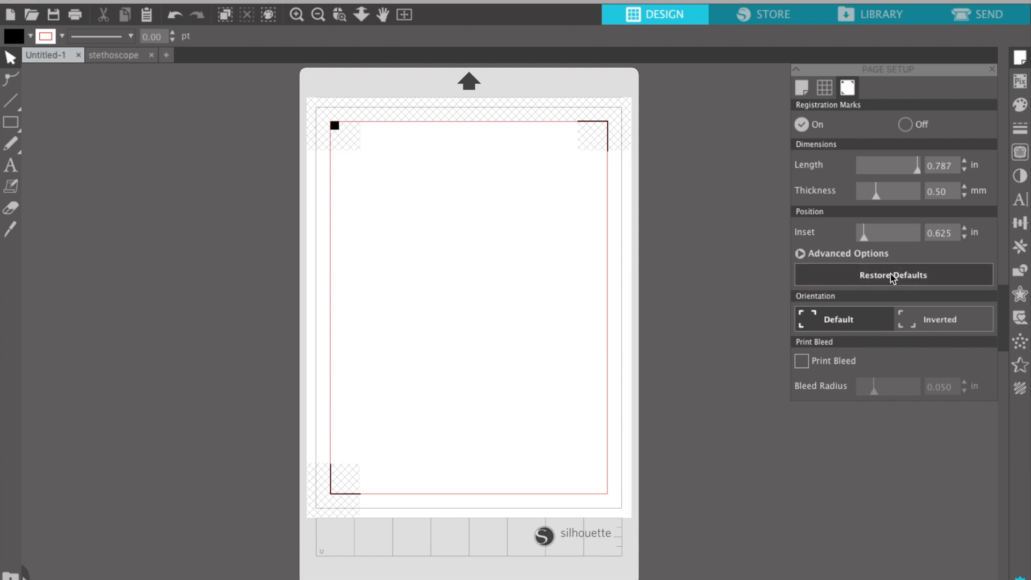
# Show the Design Area Setup settings for the Letter page and zoom in twice on it.
pyautogui.click(801, 86)
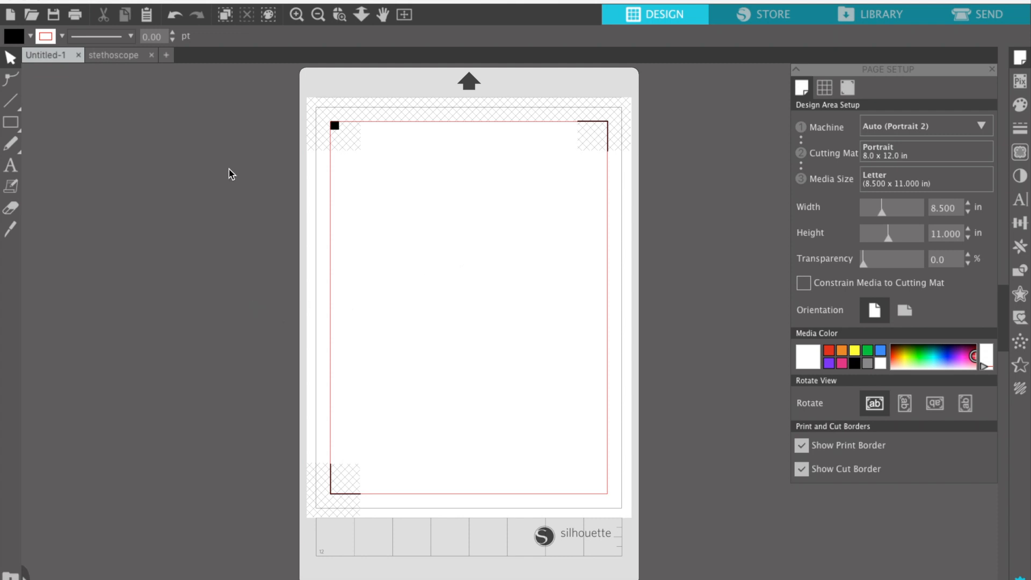
pyautogui.click(296, 15)
pyautogui.click(297, 15)
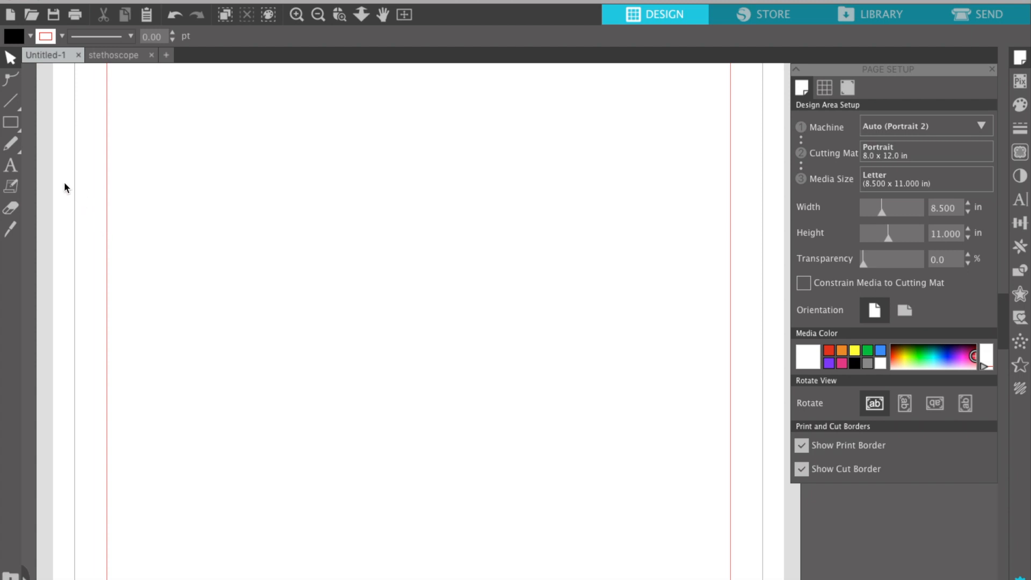
# Add a text box on the page reading APPOINTMENT.
pyautogui.click(10, 167)
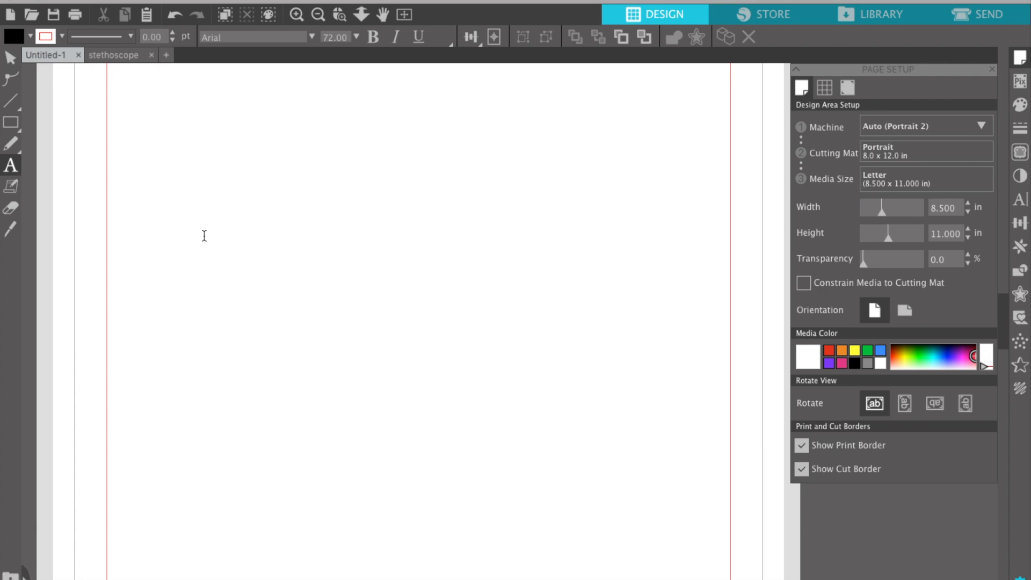
pyautogui.click(151, 274)
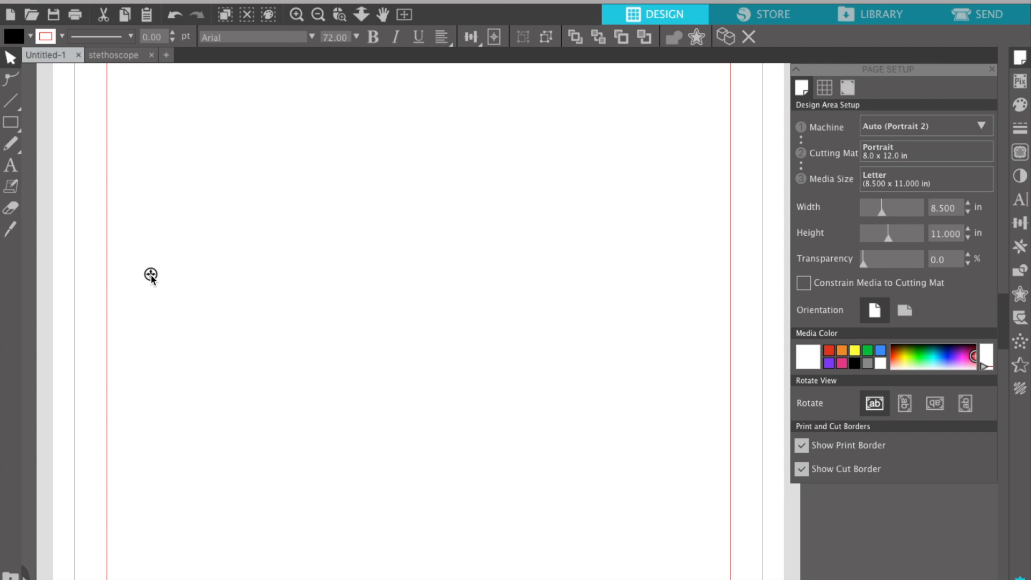
pyautogui.write('APPOINTMENT')
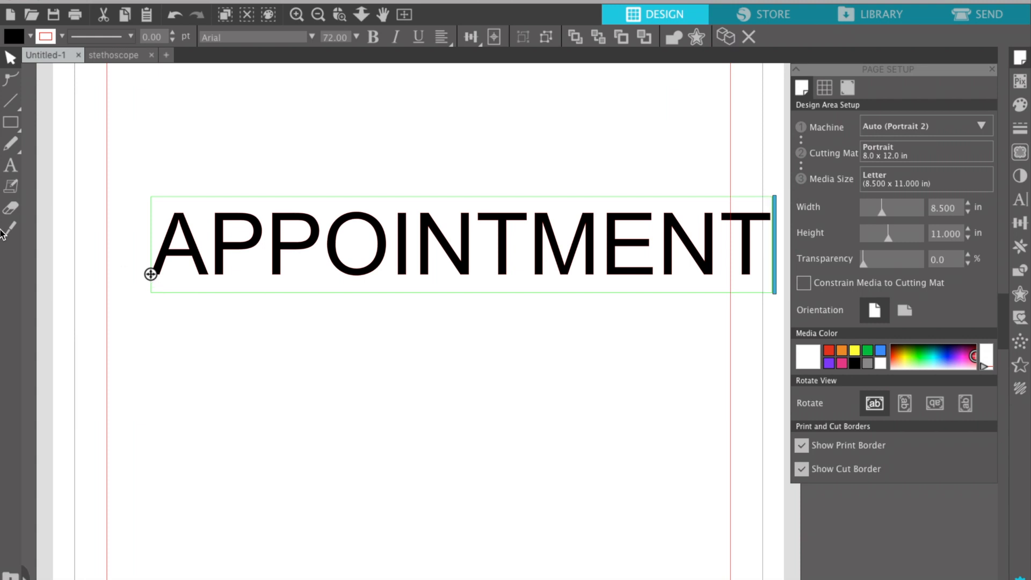
# Set the APPOINTMENT text's outline colour to transparent.
pyautogui.doubleClick(292, 243)
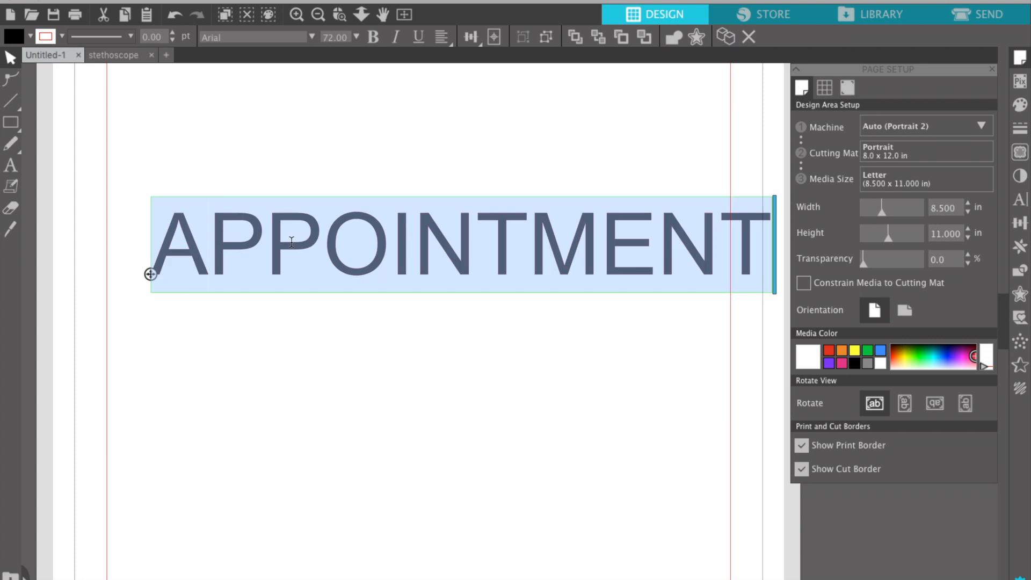
pyautogui.click(327, 231)
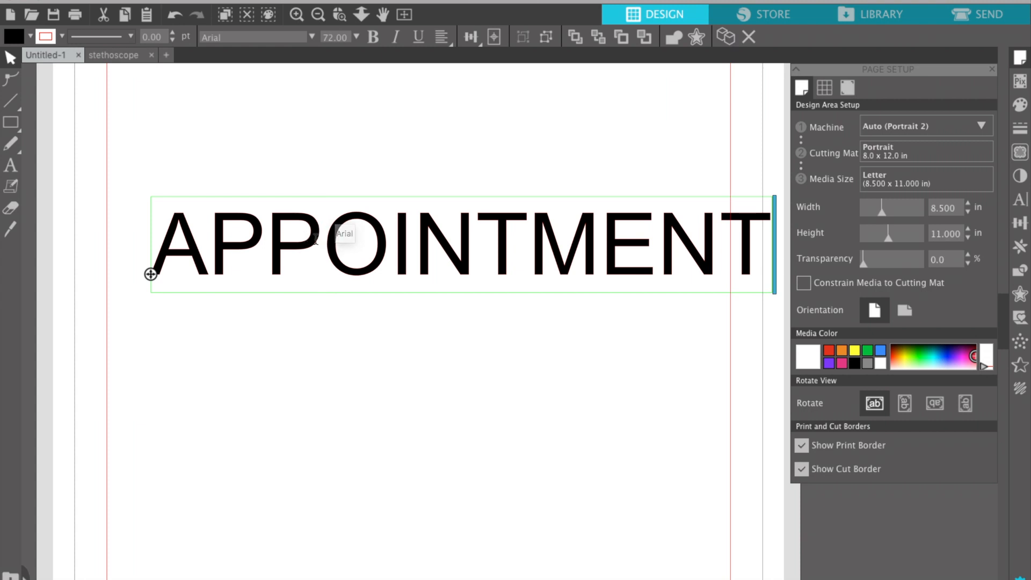
pyautogui.doubleClick(315, 239)
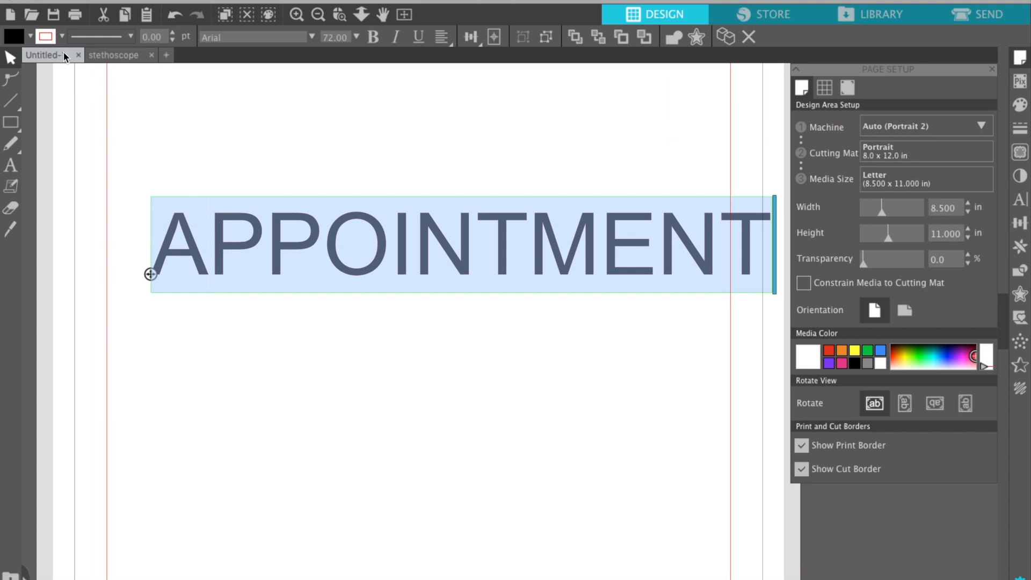
pyautogui.click(62, 36)
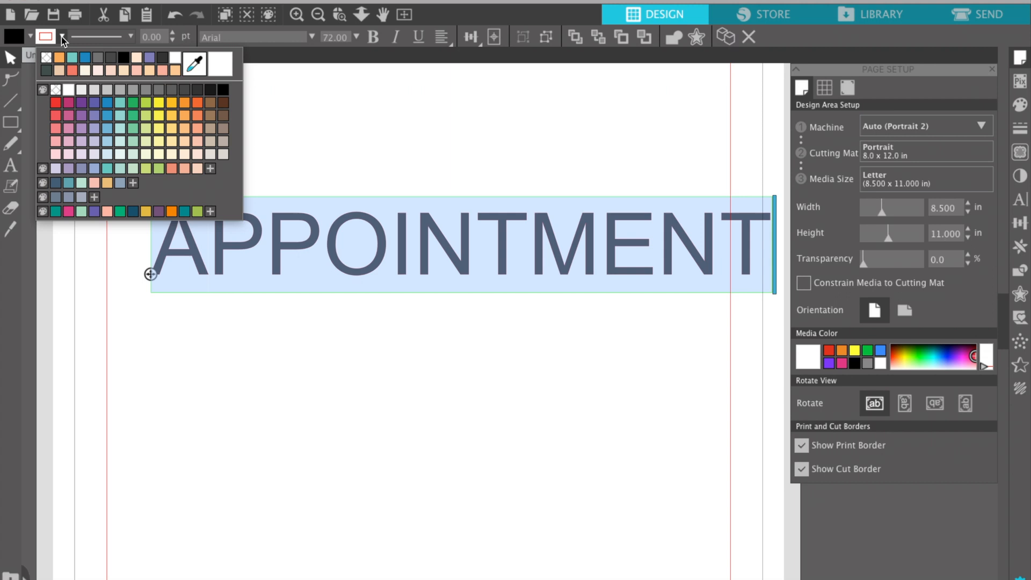
pyautogui.click(57, 90)
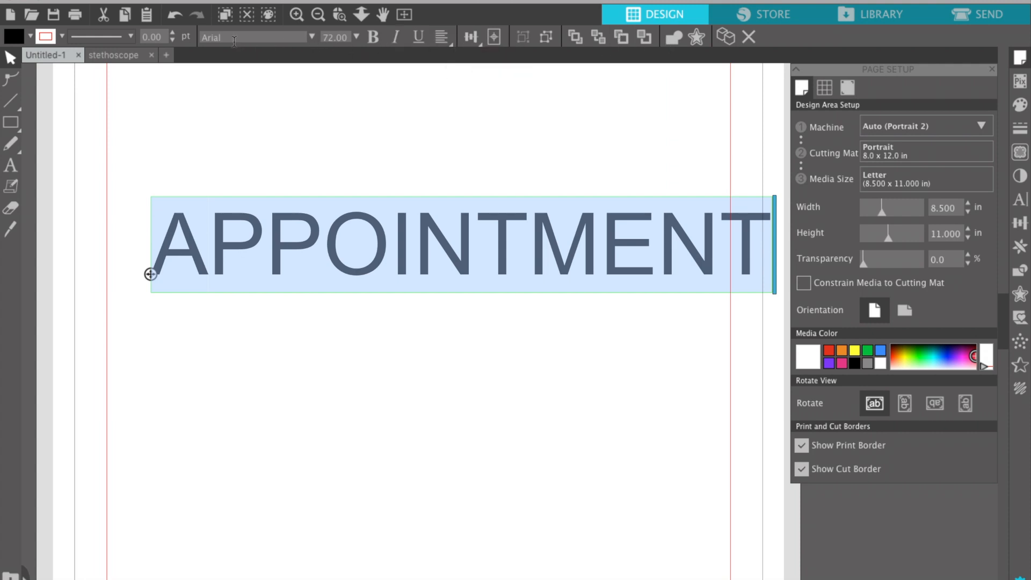
# Change APPOINTMENT's font from Arial to ARLYSSe SANs.
pyautogui.moveTo(226, 37); pyautogui.dragTo(200, 37)
pyautogui.write('ARLYSSe SANs')
pyautogui.press('Return')
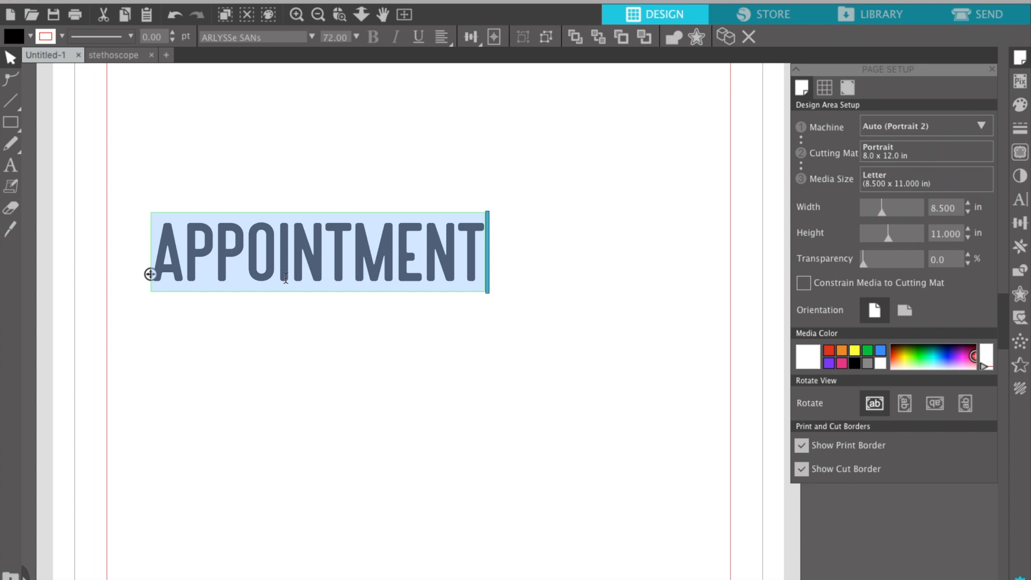
# Finish editing and drag APPOINTMENT toward the page centre.
pyautogui.click(214, 246)
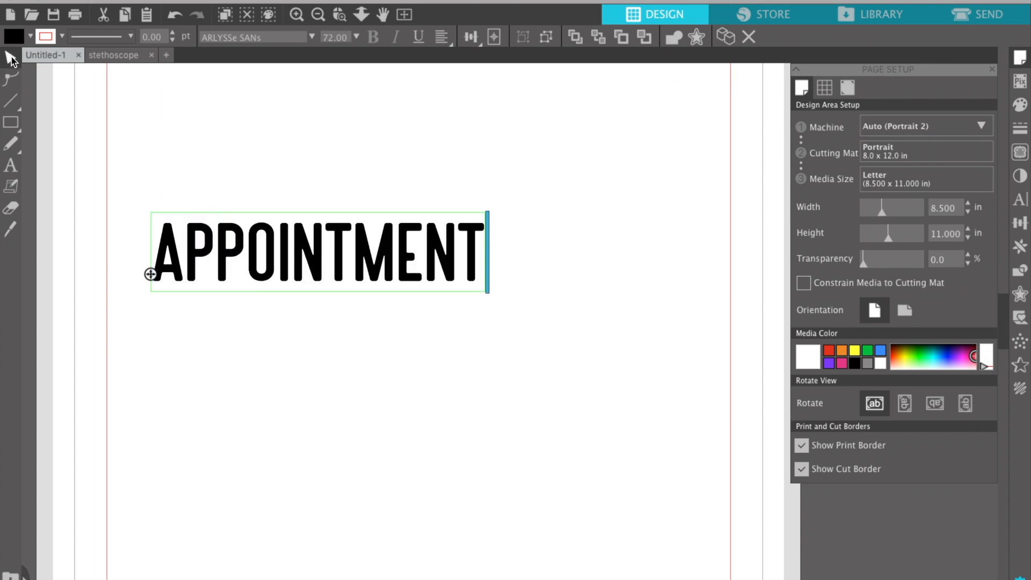
pyautogui.click(200, 140)
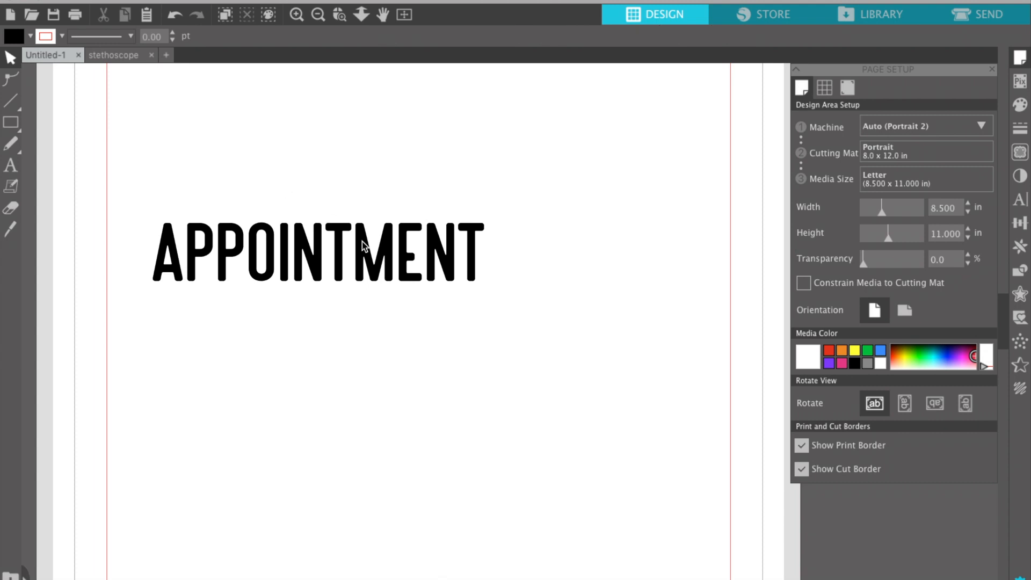
pyautogui.moveTo(198, 255); pyautogui.dragTo(291, 247)
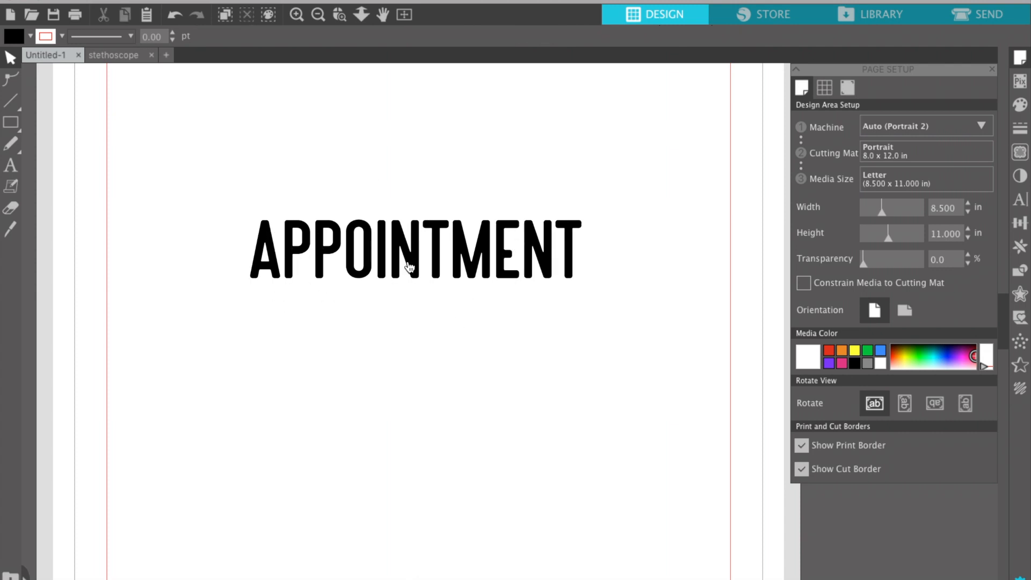
# Add a new text box reading 'doctor' above APPOINTMENT.
pyautogui.click(10, 168)
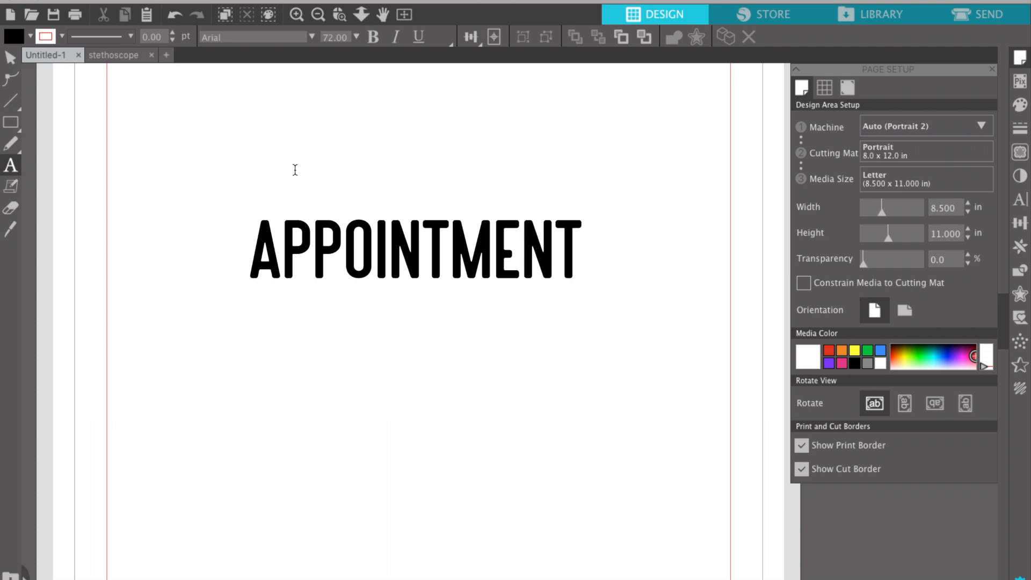
pyautogui.click(267, 145)
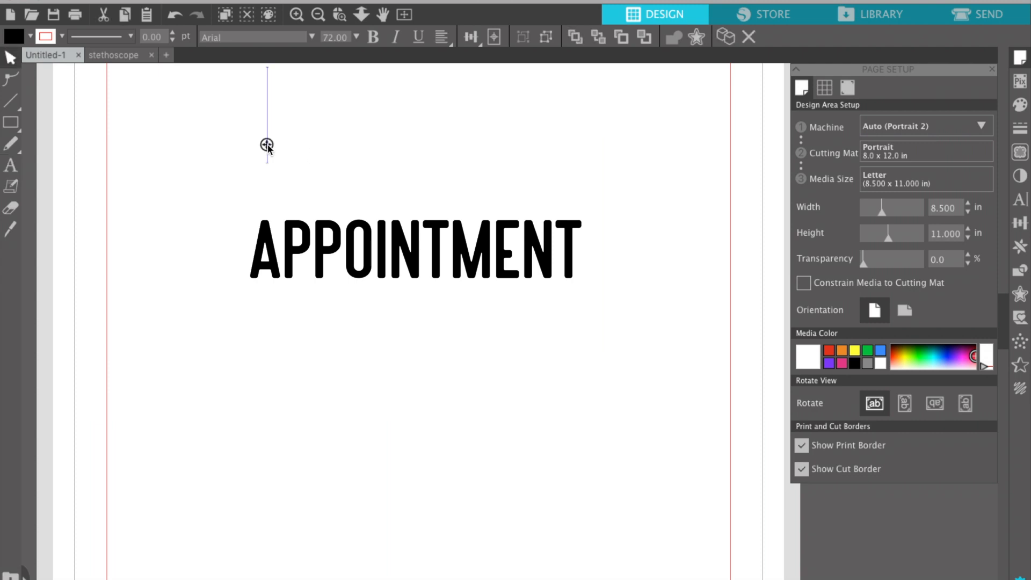
pyautogui.write('D')
pyautogui.press('BackSpace')
pyautogui.write('doctor')
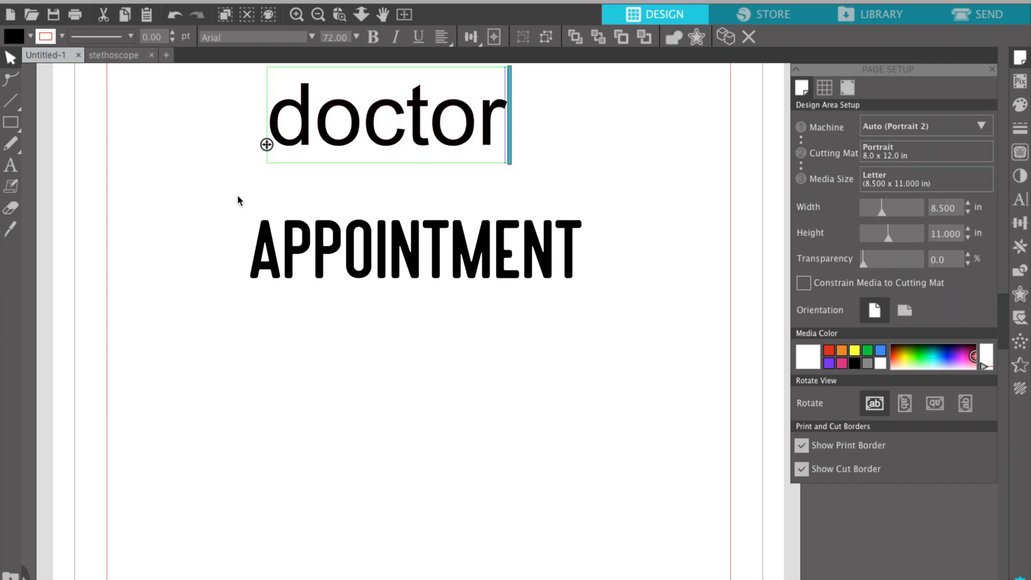
# Give doctor no outline colour and set its font to Hearth Stone.
pyautogui.doubleClick(317, 155)
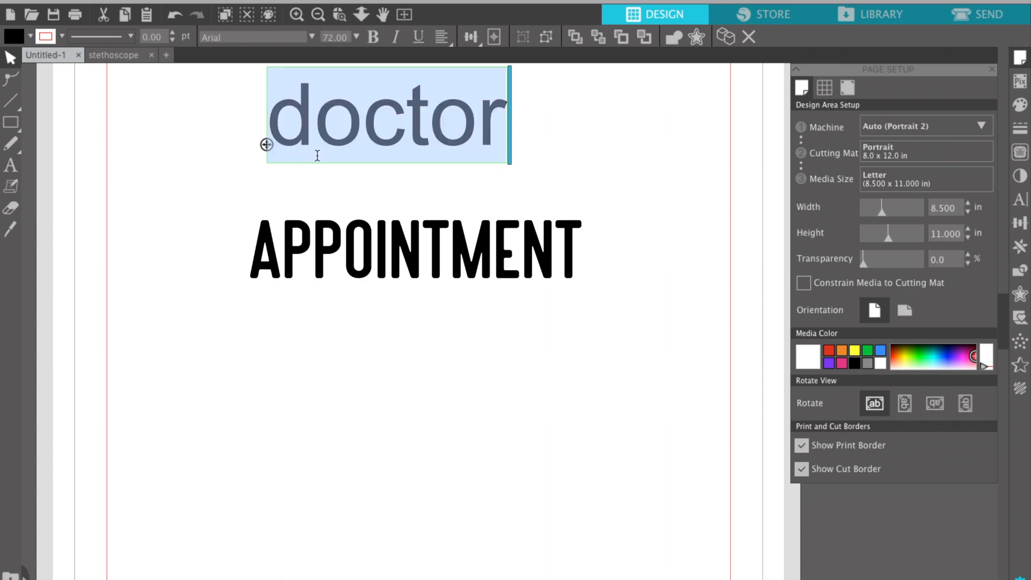
pyautogui.click(63, 38)
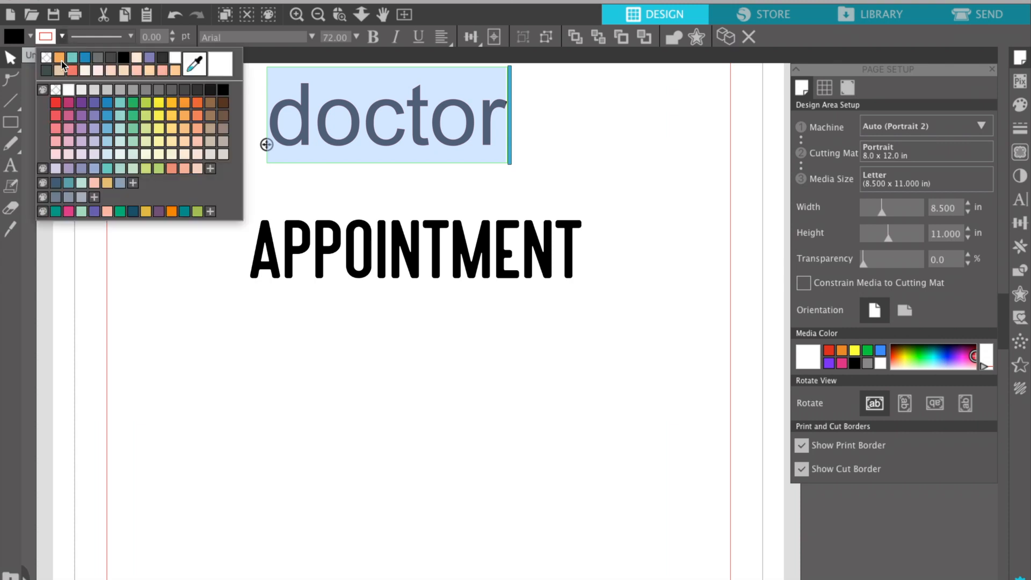
pyautogui.click(57, 91)
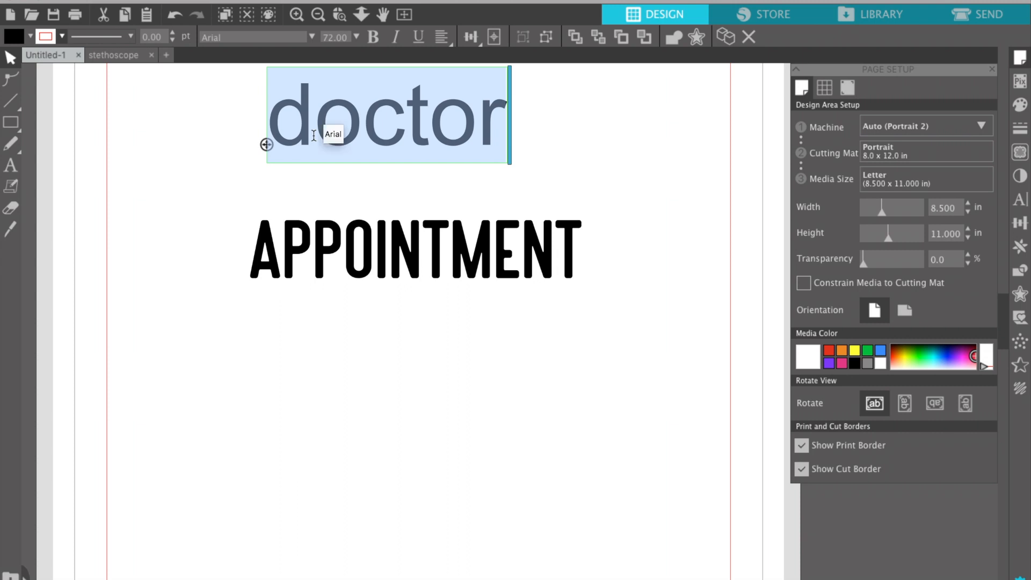
pyautogui.click(215, 38)
pyautogui.doubleClick(215, 37)
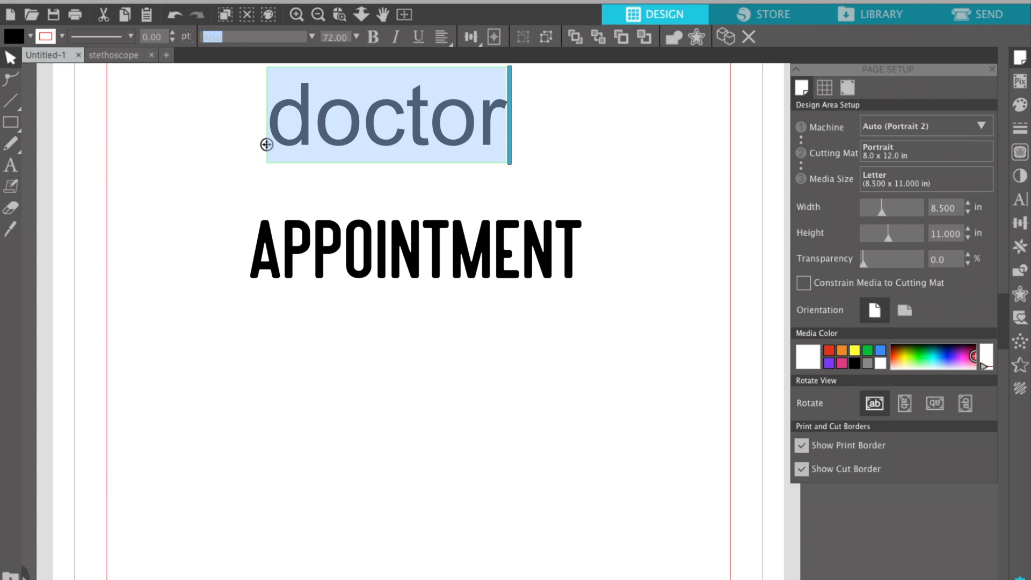
pyautogui.write('hearth Stone')
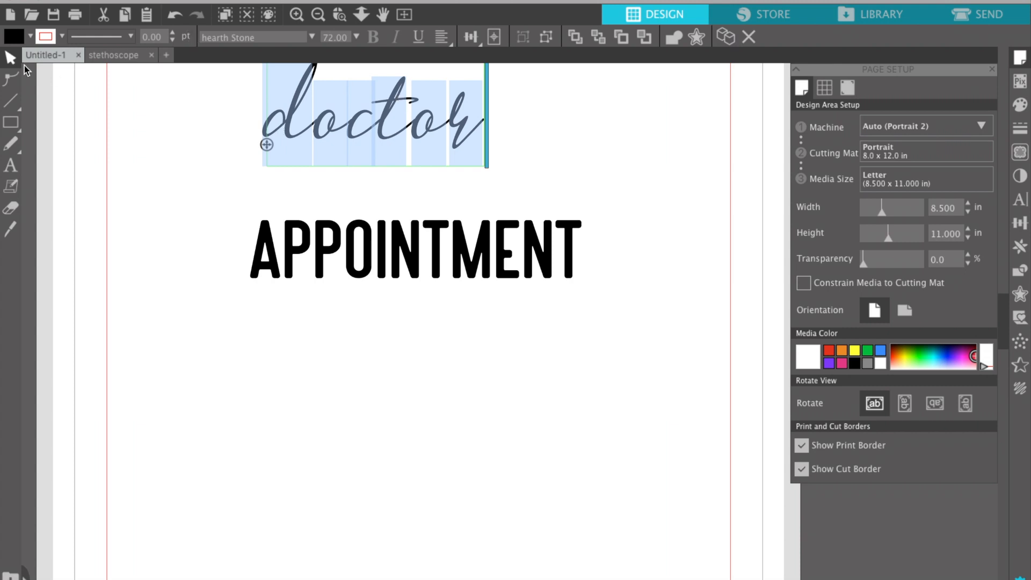
# Move the script doctor down onto APPOINTMENT's top edge, then select both words together.
pyautogui.click(374, 182)
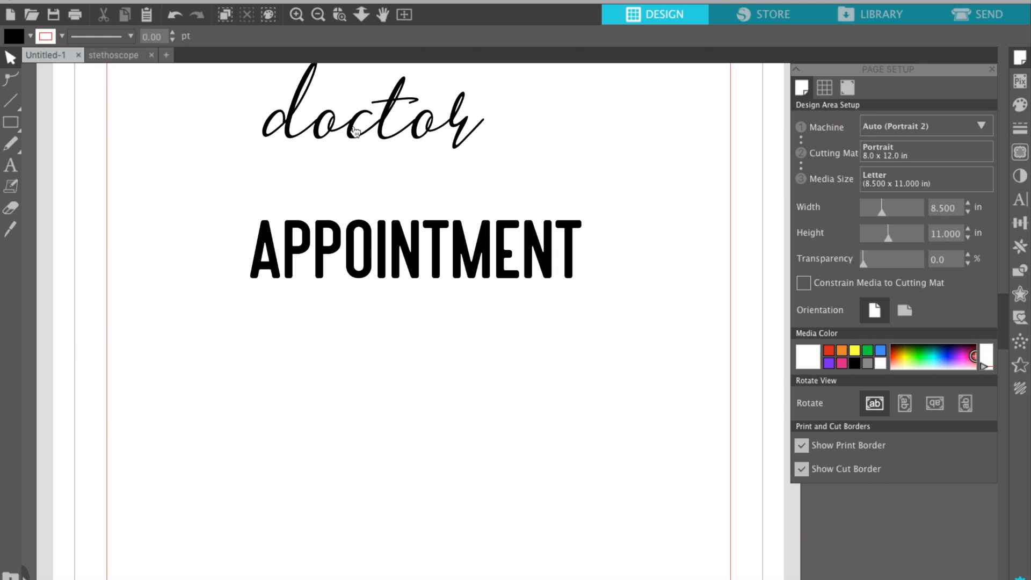
pyautogui.moveTo(351, 134); pyautogui.dragTo(430, 181)
pyautogui.click(329, 161)
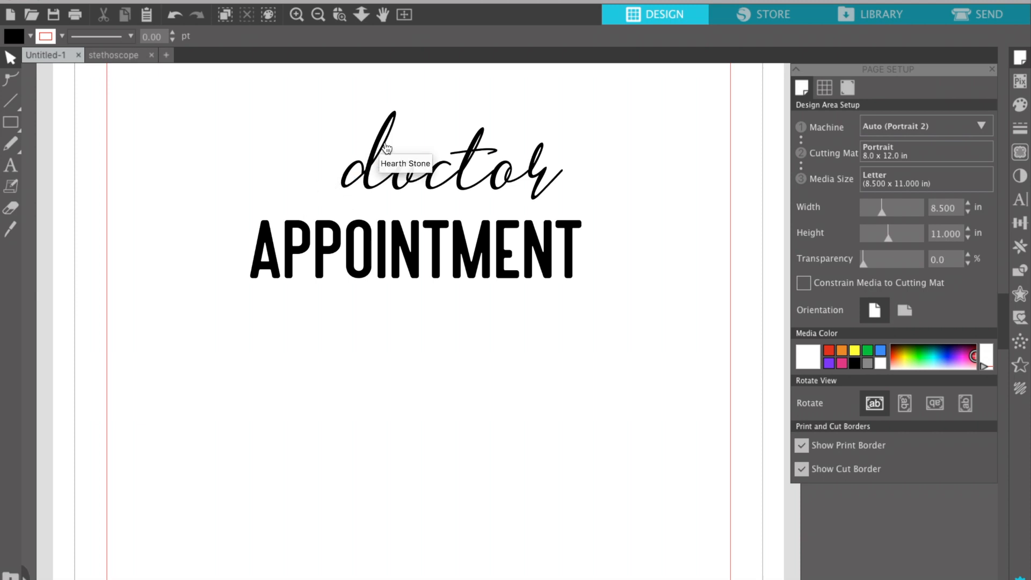
pyautogui.moveTo(371, 170); pyautogui.dragTo(334, 186)
pyautogui.press('Escape')
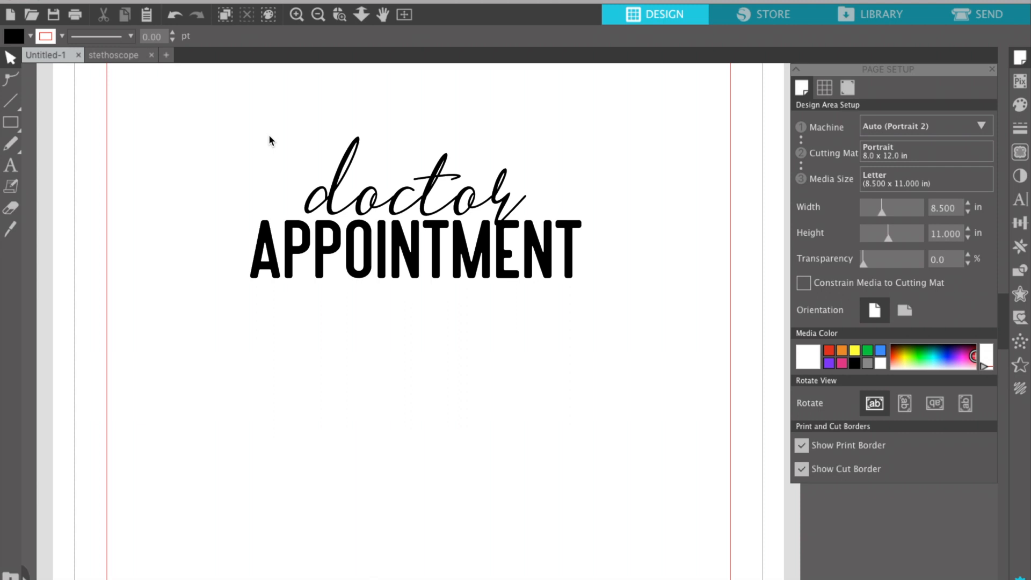
pyautogui.moveTo(257, 119); pyautogui.dragTo(389, 303)
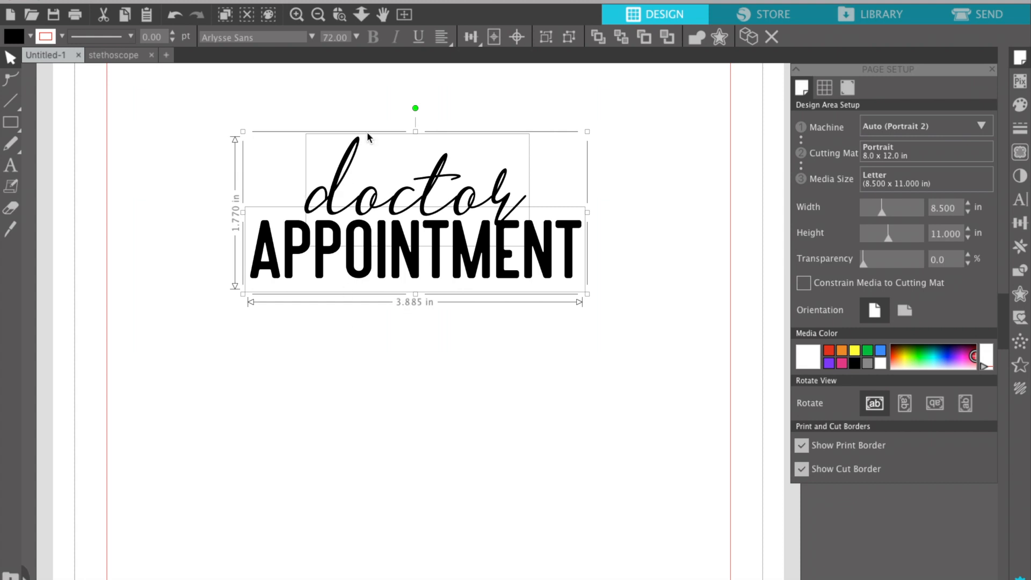
# Select doctor on its own and nudge it three steps to the right.
pyautogui.click(470, 38)
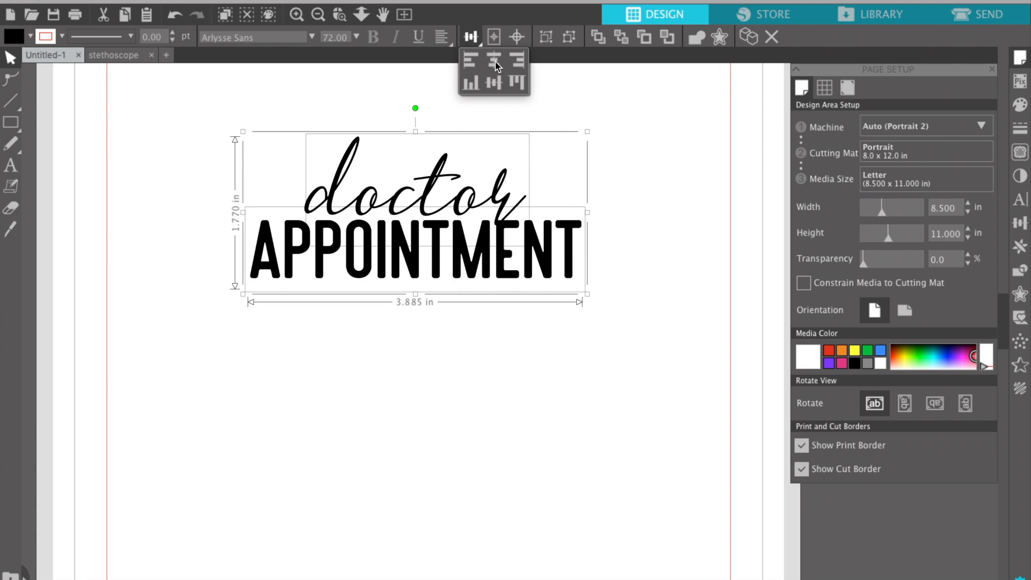
pyautogui.click(560, 163)
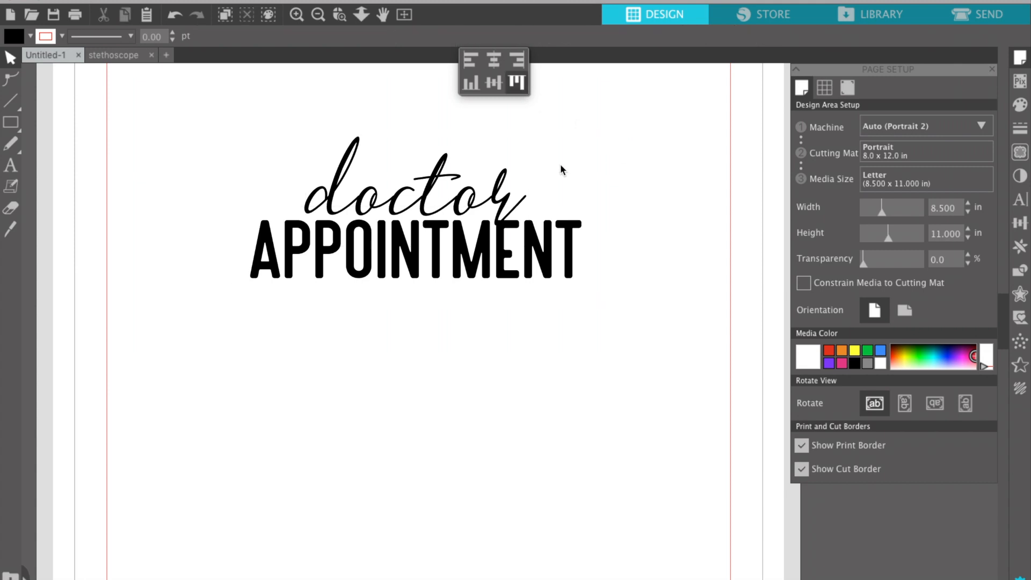
pyautogui.click(499, 190)
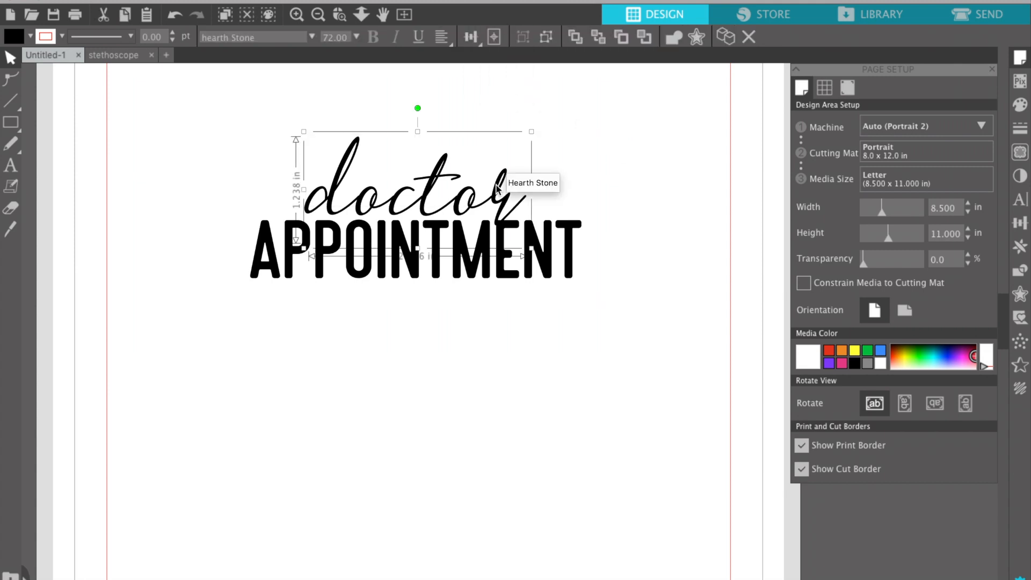
pyautogui.press('Right')
pyautogui.press('Right')
pyautogui.press('Right')
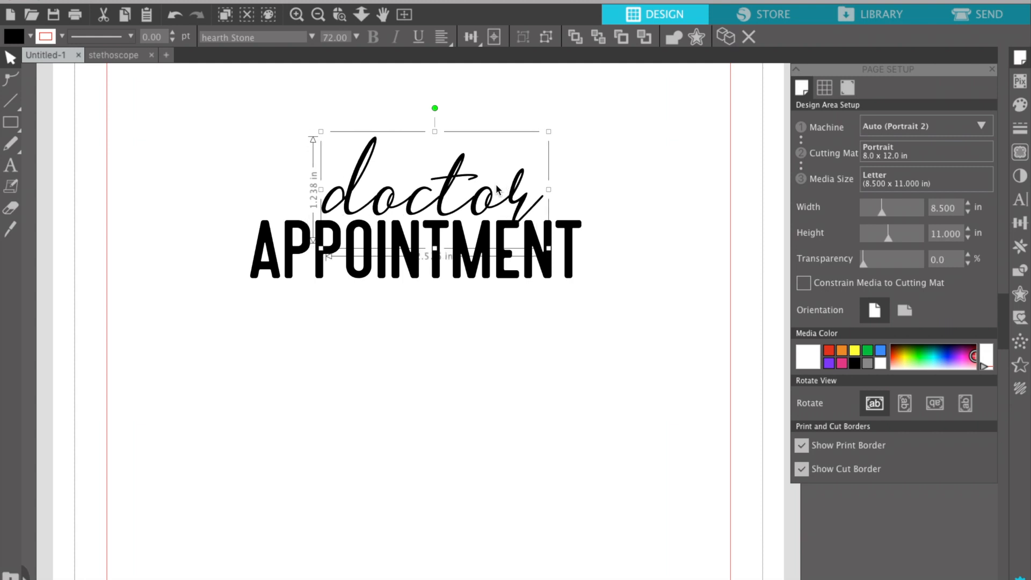
pyautogui.press('Right')
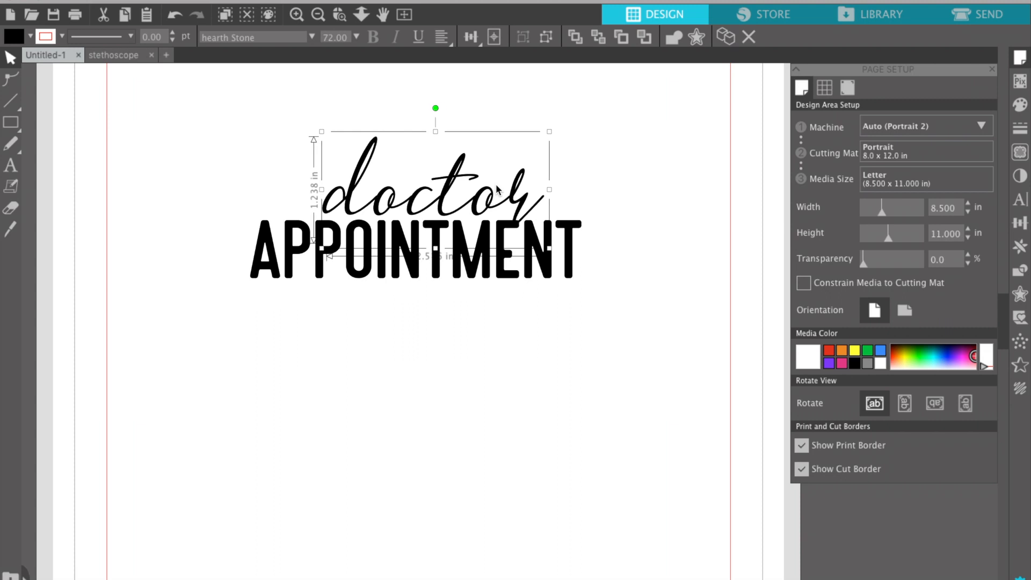
pyautogui.press('Right')
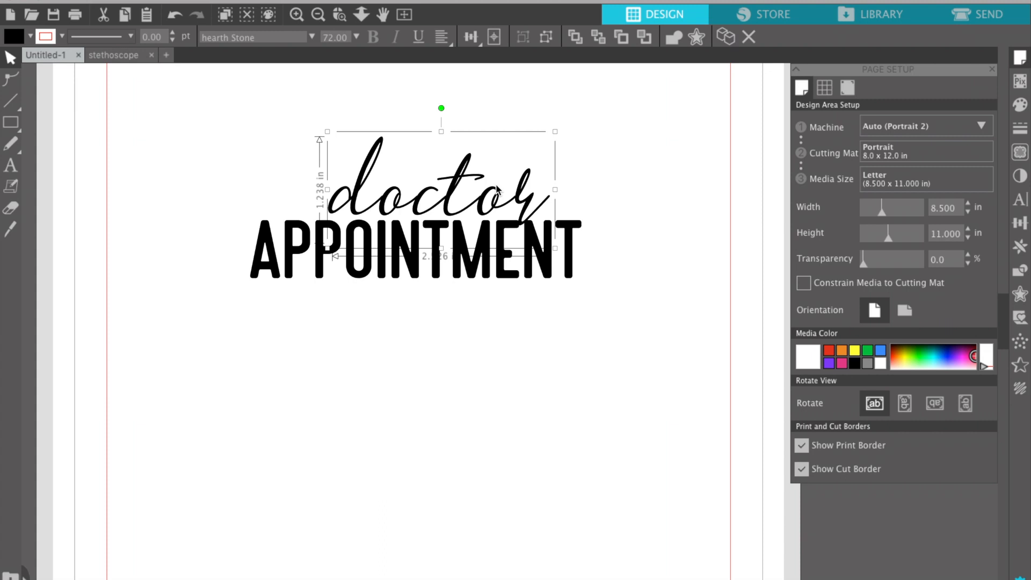
# Align doctor and APPOINTMENT to centre, then open the alignment and spacing panel.
pyautogui.moveTo(243, 112); pyautogui.dragTo(387, 304)
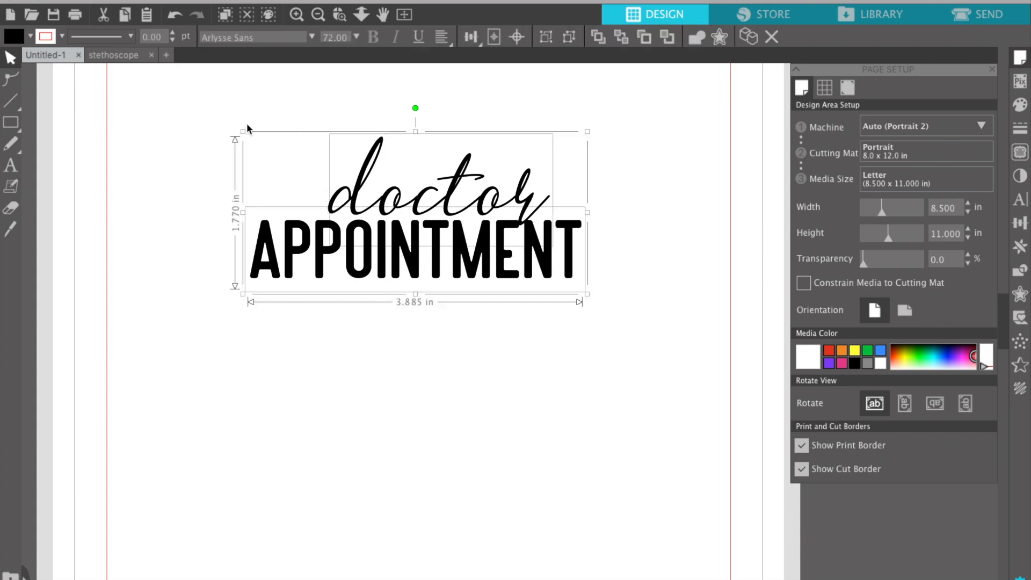
pyautogui.click(471, 36)
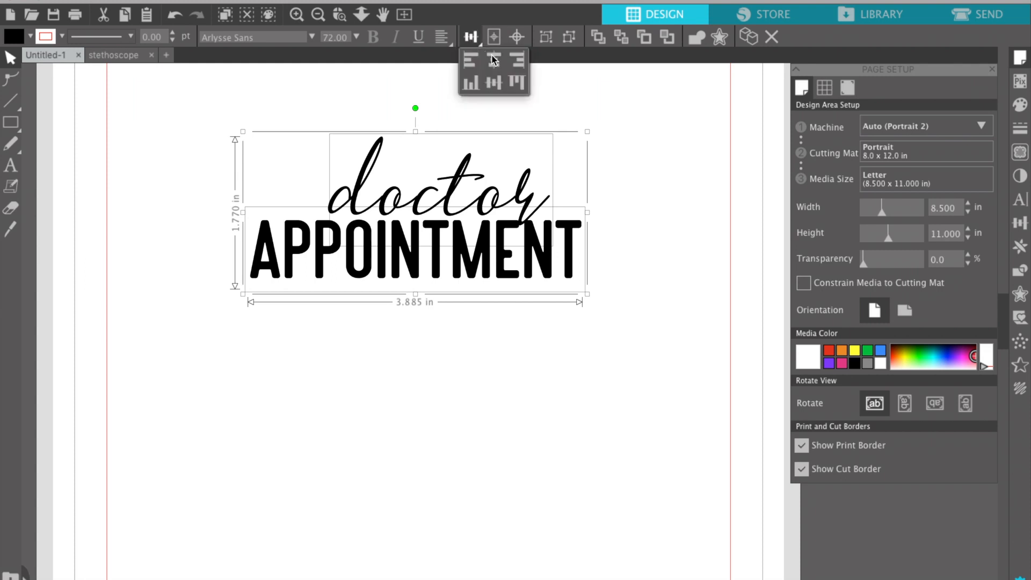
pyautogui.click(496, 63)
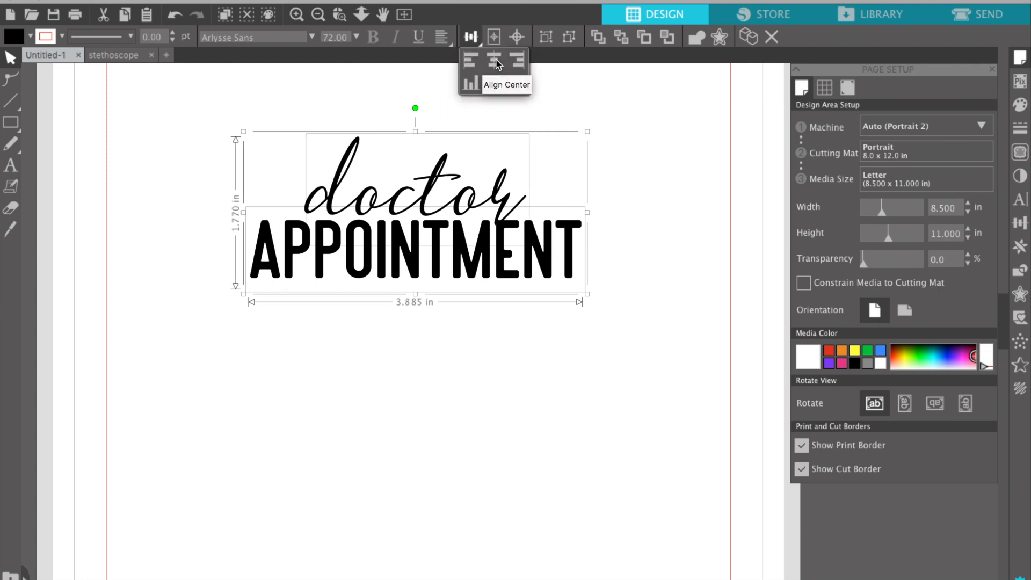
pyautogui.click(527, 389)
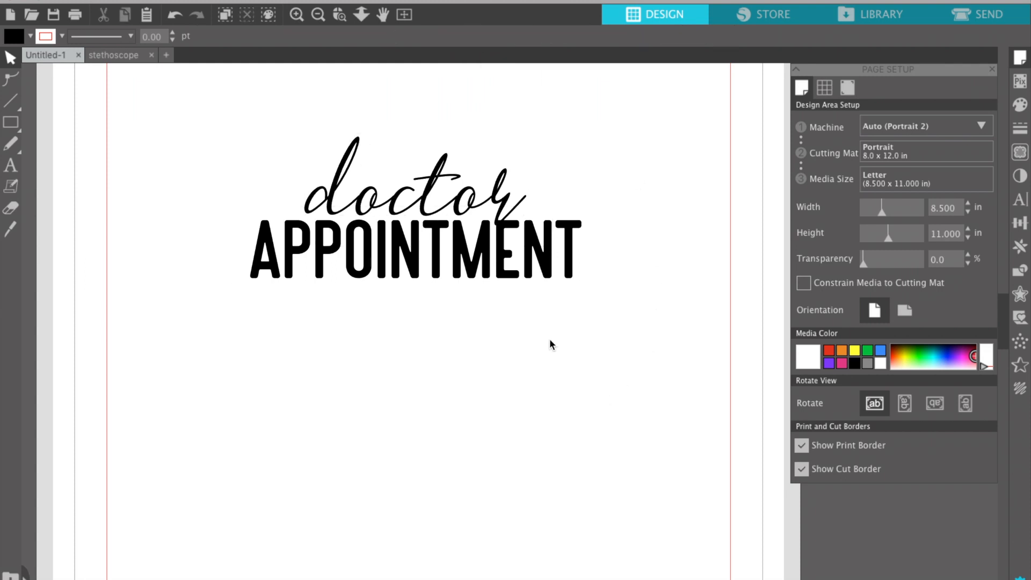
pyautogui.click(1019, 225)
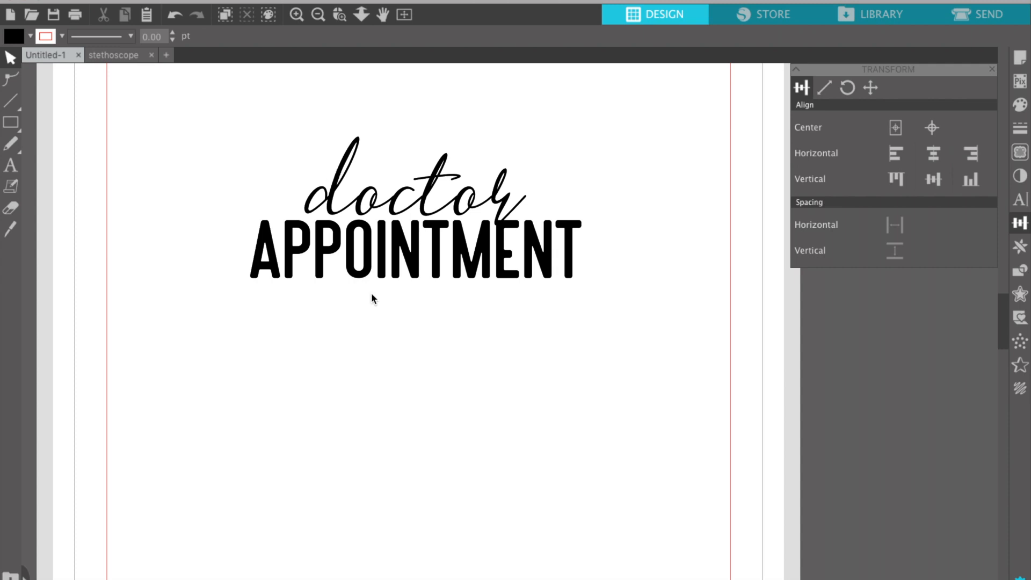
pyautogui.click(438, 254)
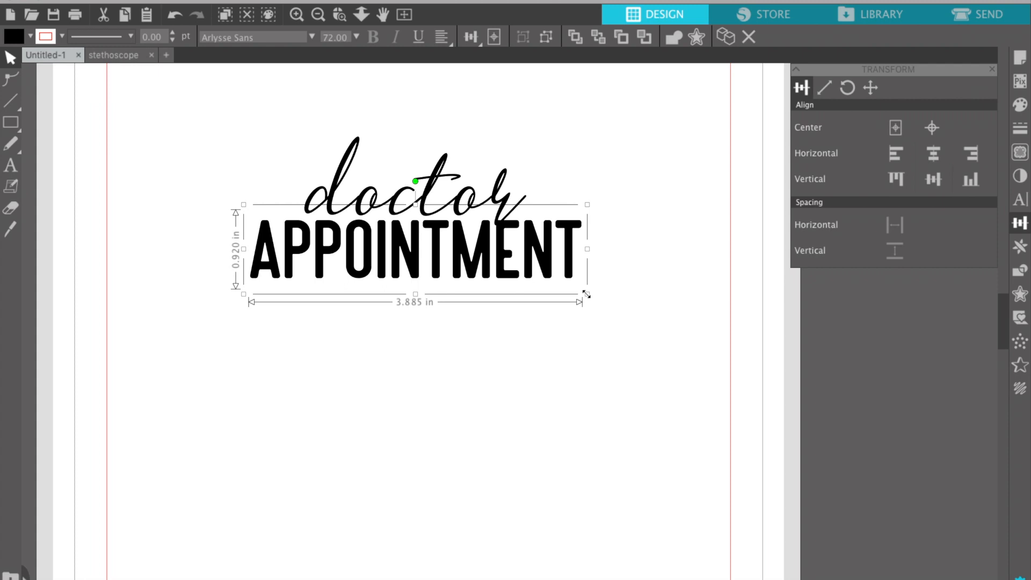
# Resize APPOINTMENT to 3.389 x 0.802 in and nudge it up under doctor.
pyautogui.moveTo(586, 295)
pyautogui.mouseDown()
pyautogui.moveTo(572, 284)
pyautogui.moveTo(596, 302)
pyautogui.moveTo(571, 279)
pyautogui.moveTo(593, 299)
pyautogui.moveTo(570, 282)
pyautogui.moveTo(583, 292)
pyautogui.mouseUp()
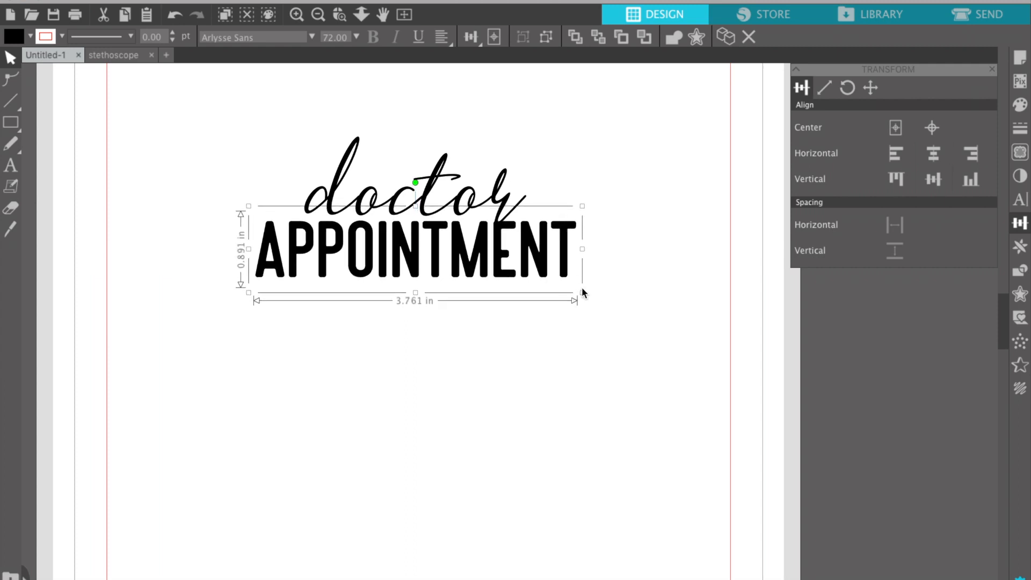
pyautogui.moveTo(583, 292)
pyautogui.mouseDown()
pyautogui.moveTo(536, 277)
pyautogui.moveTo(570, 299)
pyautogui.mouseUp()
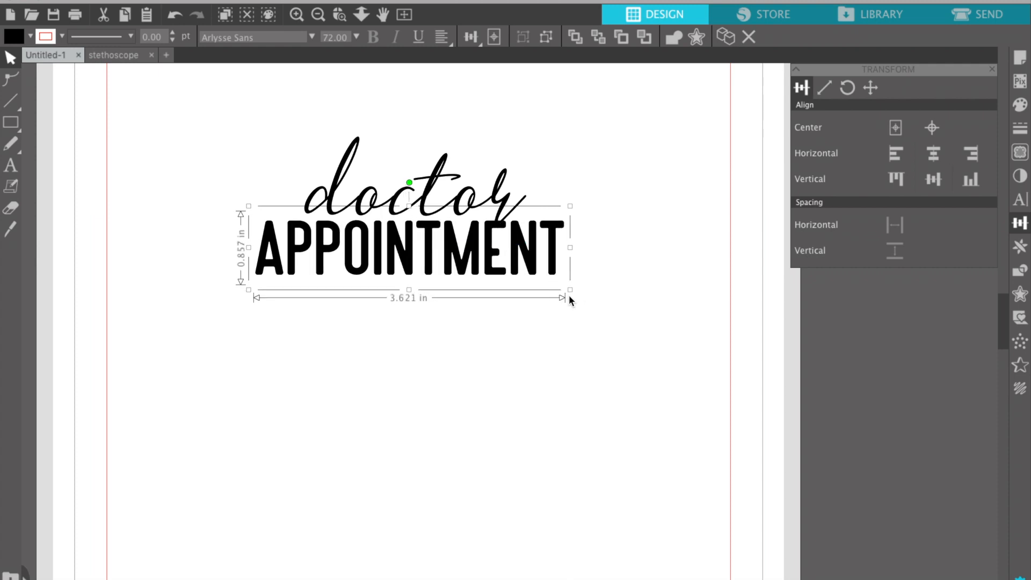
pyautogui.press('super+z')
pyautogui.press('super+z')
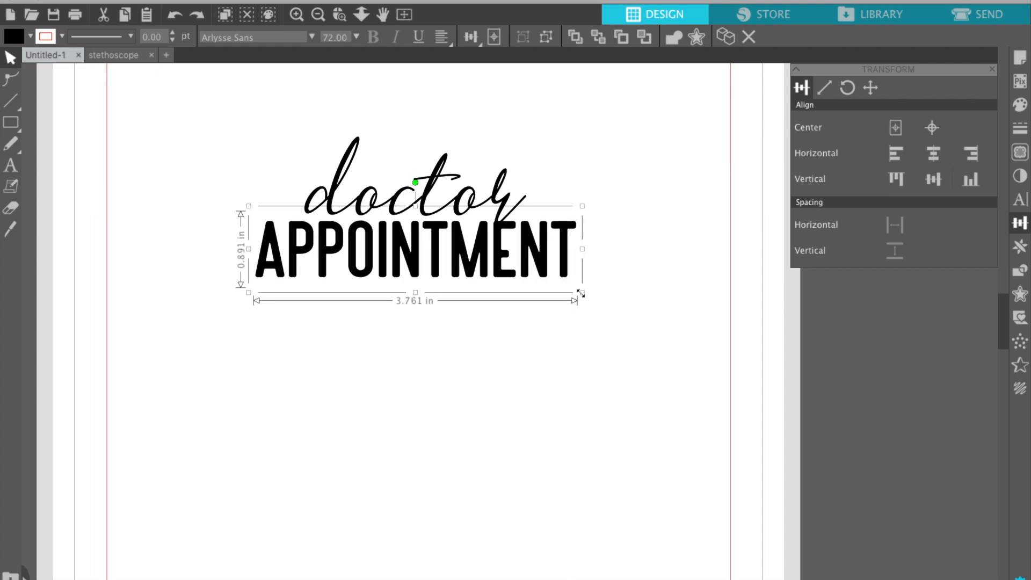
pyautogui.moveTo(580, 294); pyautogui.dragTo(567, 289)
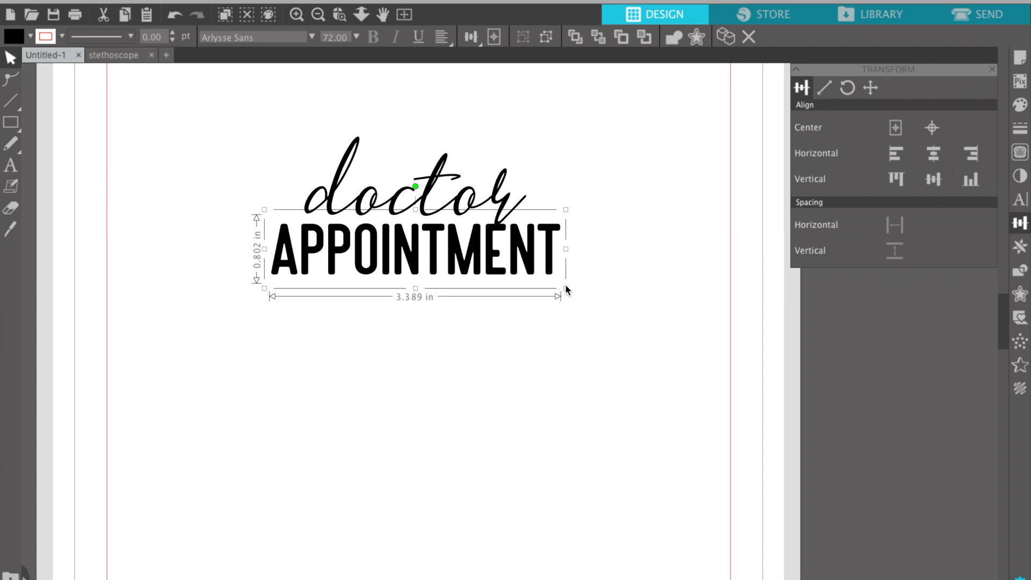
pyautogui.press('Up')
pyautogui.press('Up')
pyautogui.press('Up')
pyautogui.press('Up')
pyautogui.press('Up')
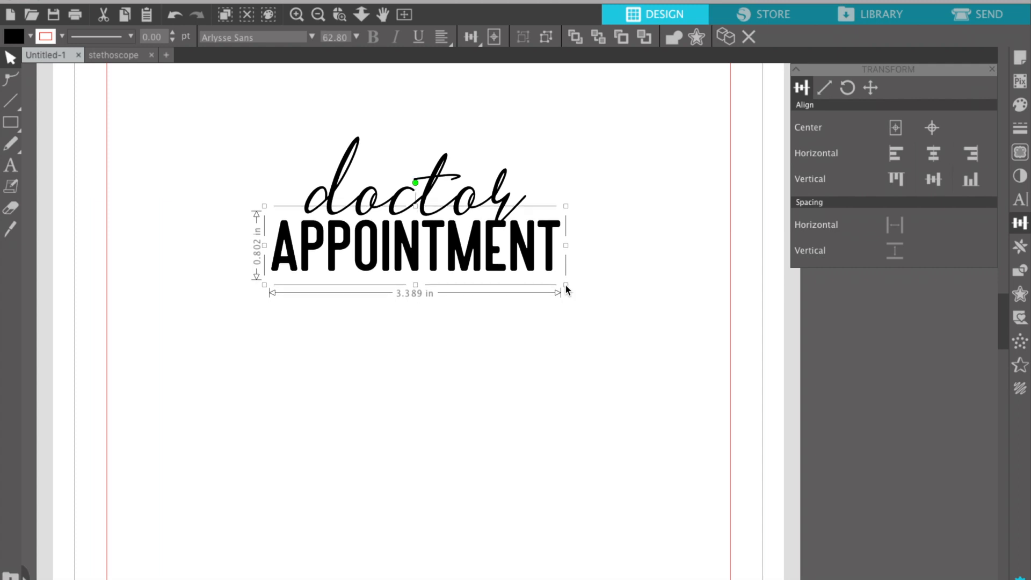
pyautogui.click(466, 370)
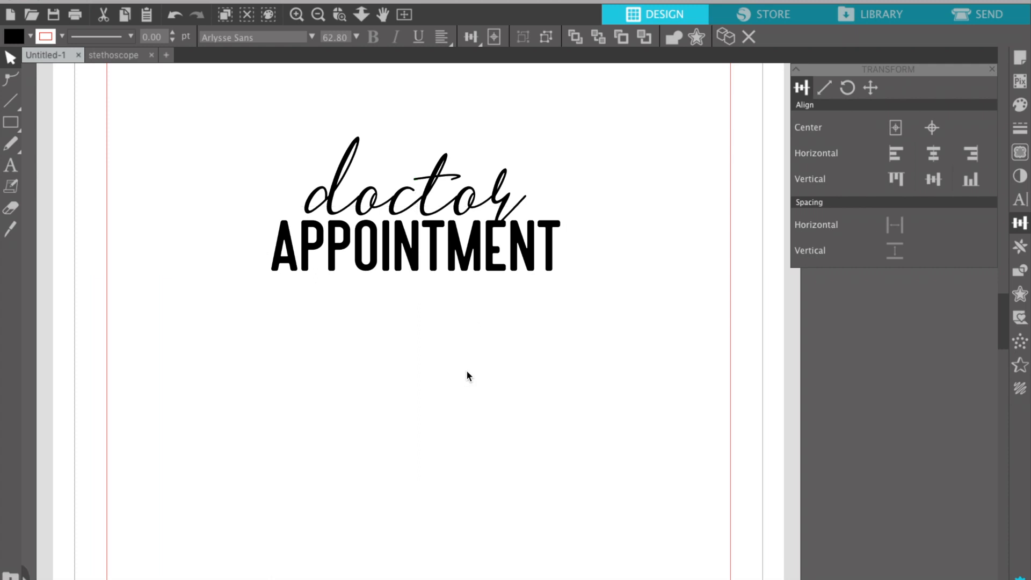
pyautogui.click(440, 173)
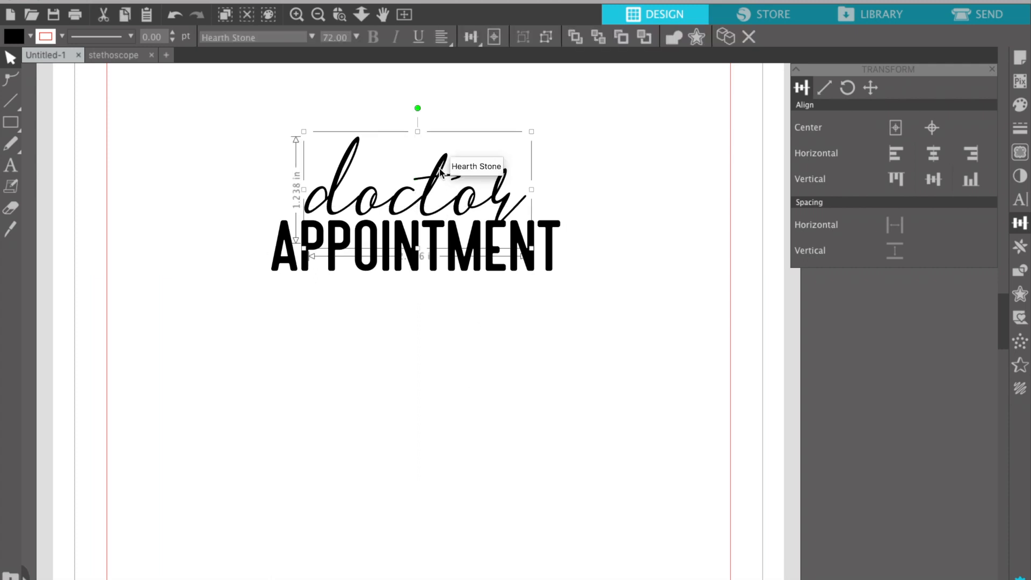
pyautogui.click(278, 388)
pyautogui.click(278, 262)
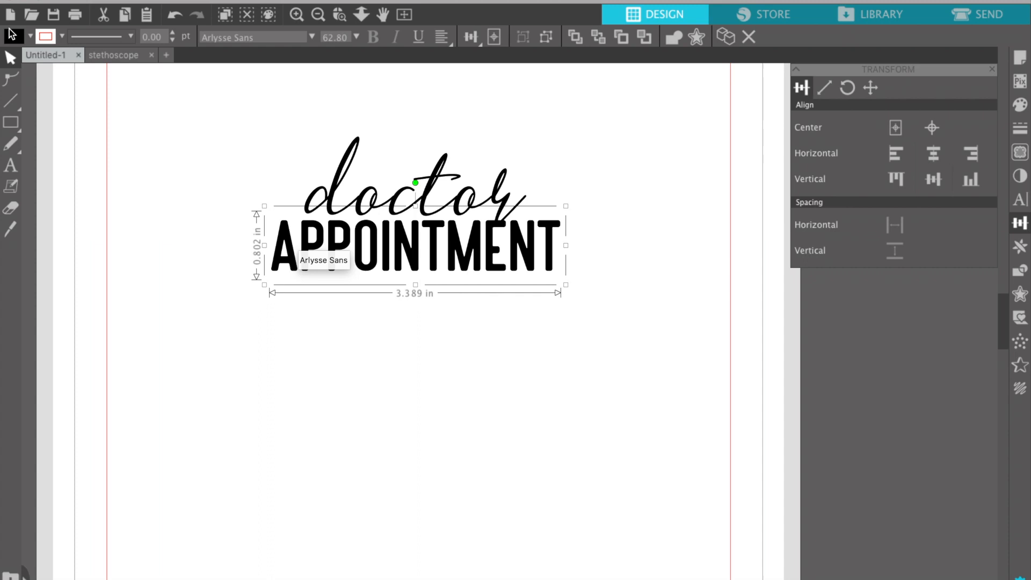
# Fill APPOINTMENT with a light grey instead of black.
pyautogui.click(30, 36)
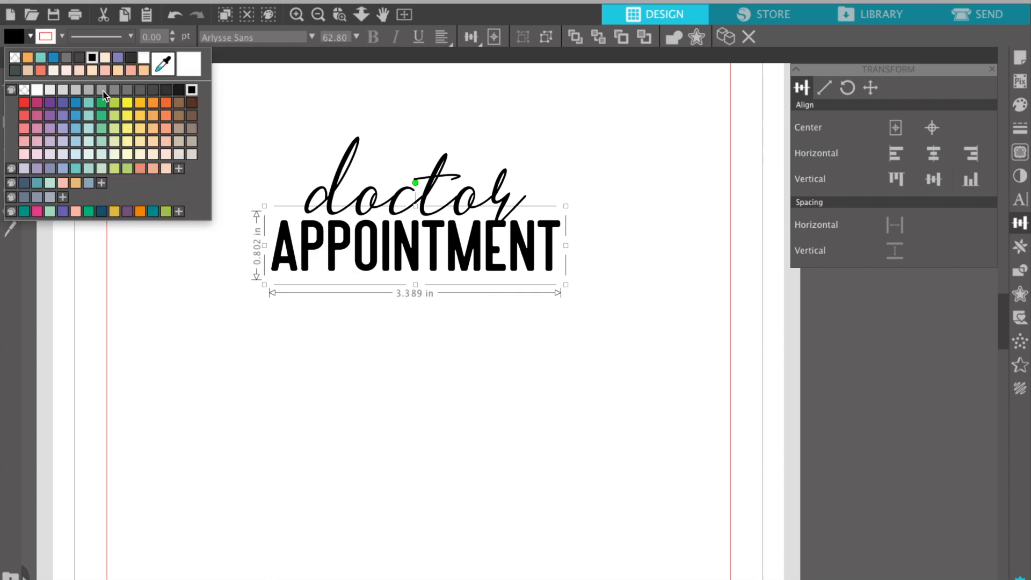
pyautogui.click(151, 90)
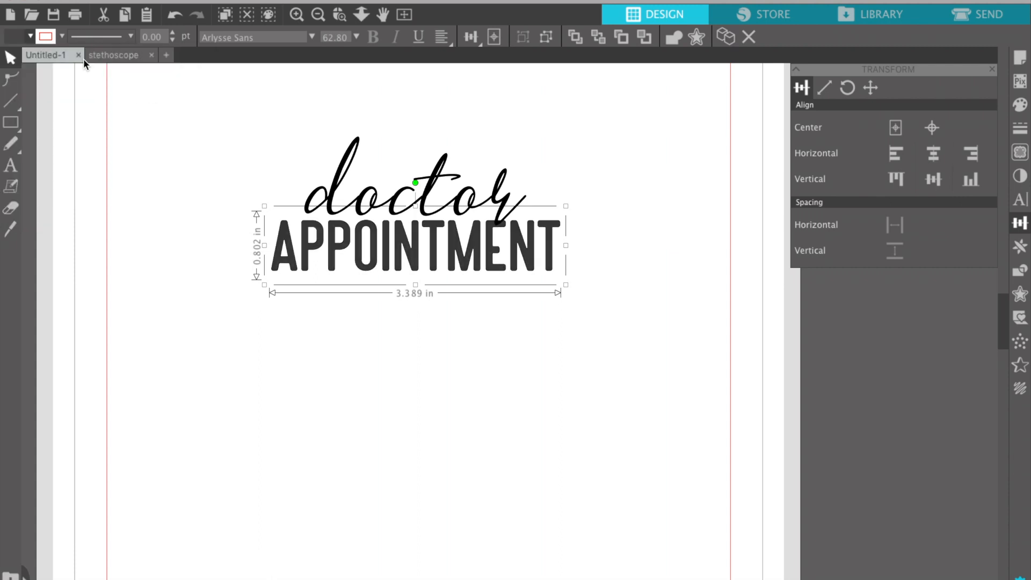
pyautogui.click(30, 36)
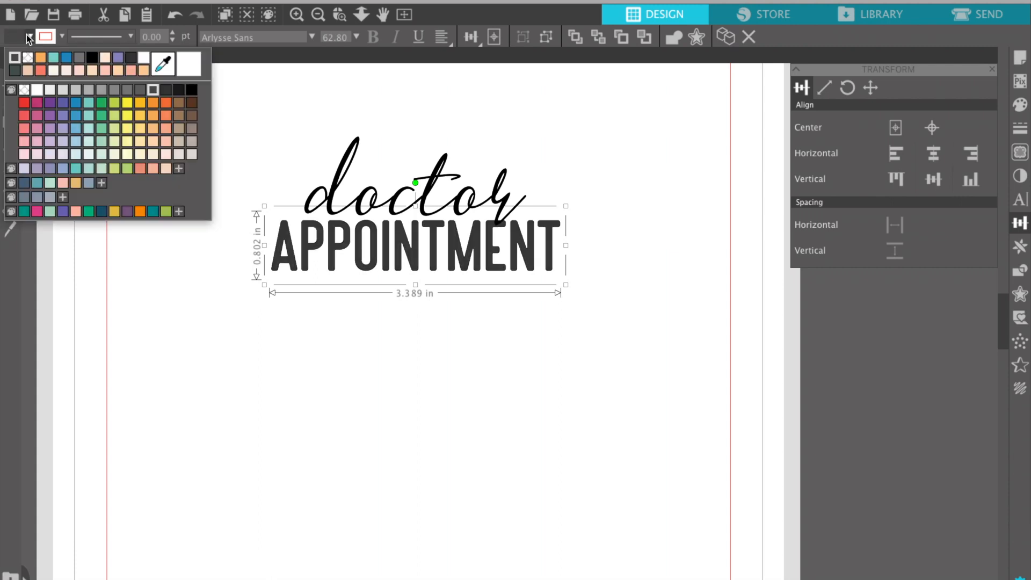
pyautogui.click(127, 96)
pyautogui.click(188, 371)
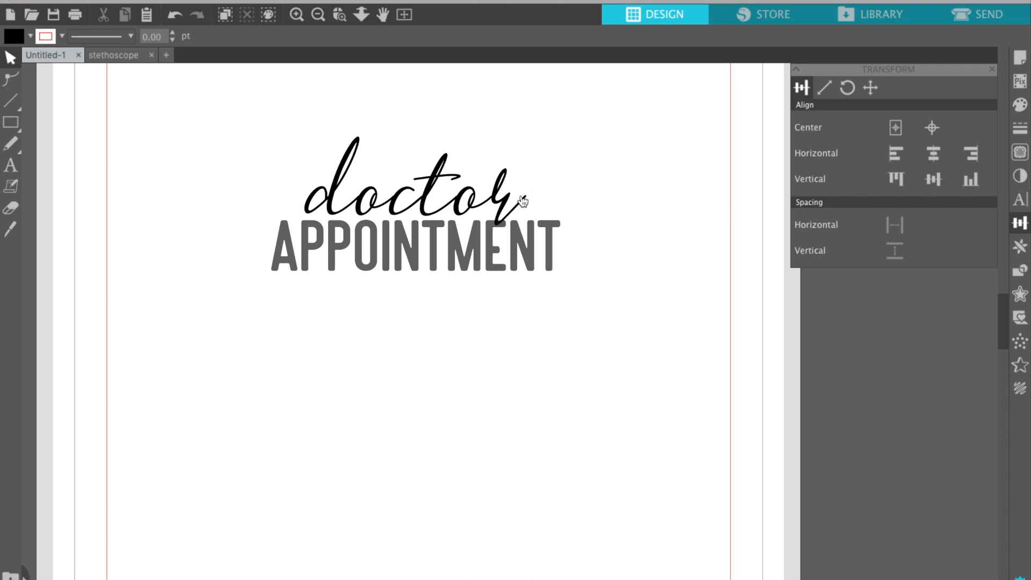
# Shift doctor slightly right, then scale both words down to 1.092 x 0.538 in.
pyautogui.click(501, 199)
pyautogui.moveTo(501, 199); pyautogui.dragTo(502, 200)
pyautogui.click(415, 371)
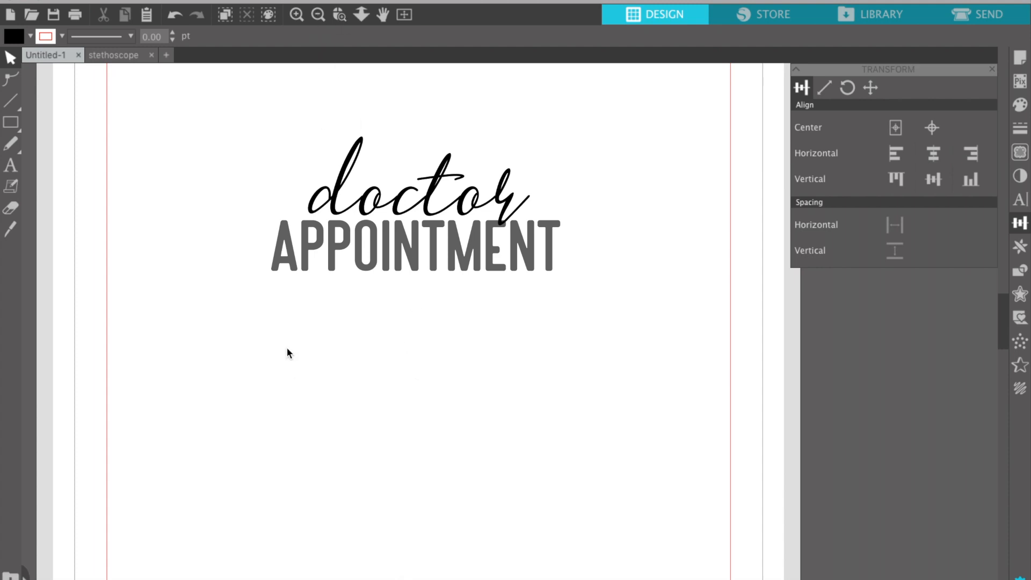
pyautogui.moveTo(286, 353); pyautogui.dragTo(517, 151)
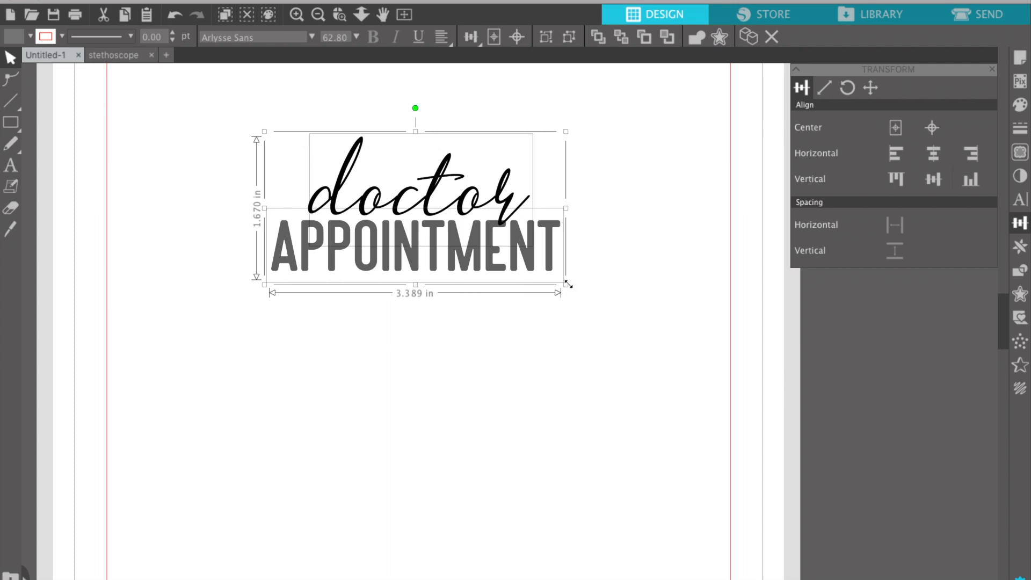
pyautogui.moveTo(568, 284); pyautogui.dragTo(380, 172)
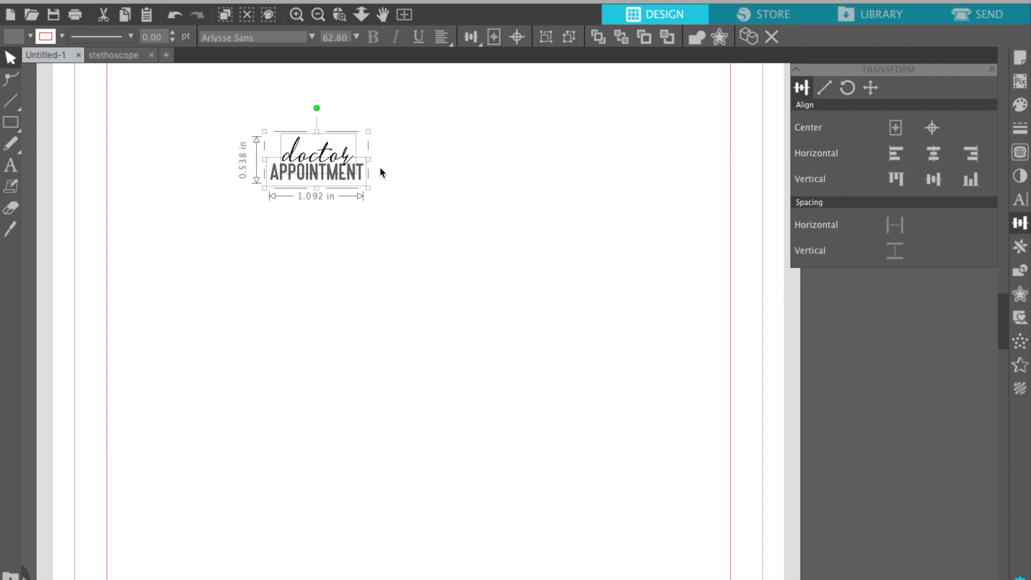
pyautogui.click(326, 240)
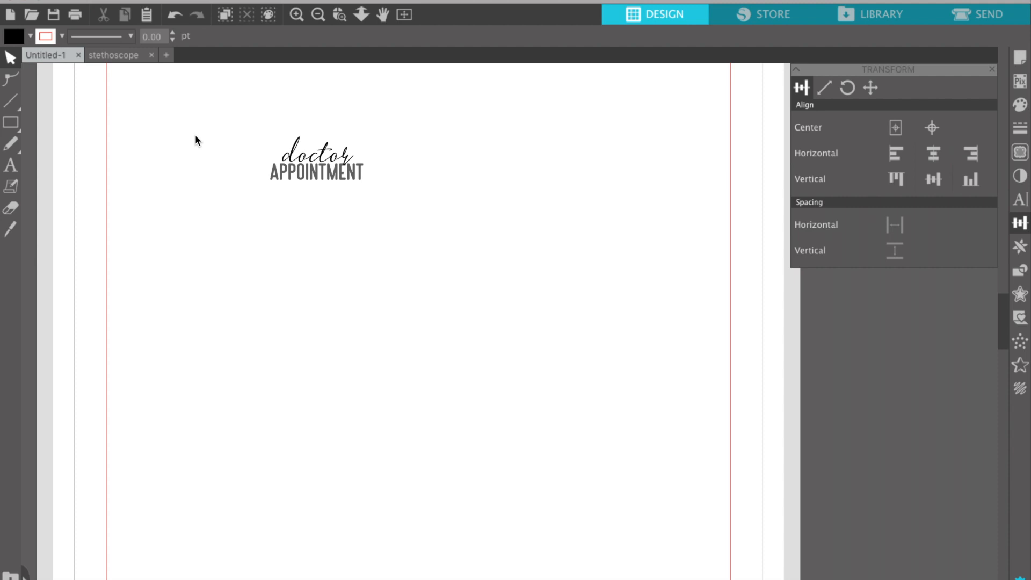
# Select the doctor APPOINTMENT title and zoom in closely on it.
pyautogui.moveTo(248, 138); pyautogui.dragTo(318, 215)
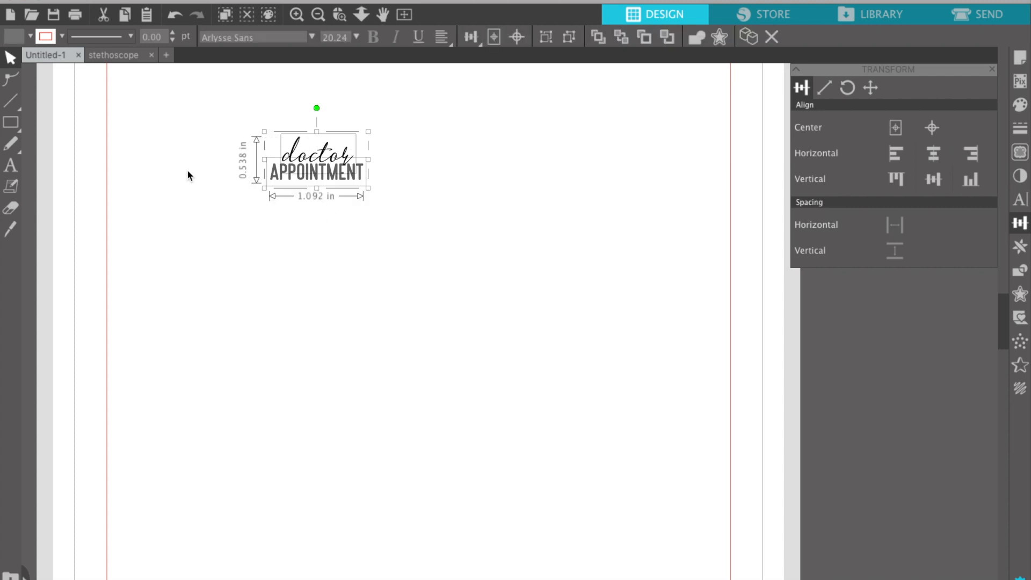
pyautogui.hscroll(-2, 187, 169)
pyautogui.scroll(1, 187, 169)
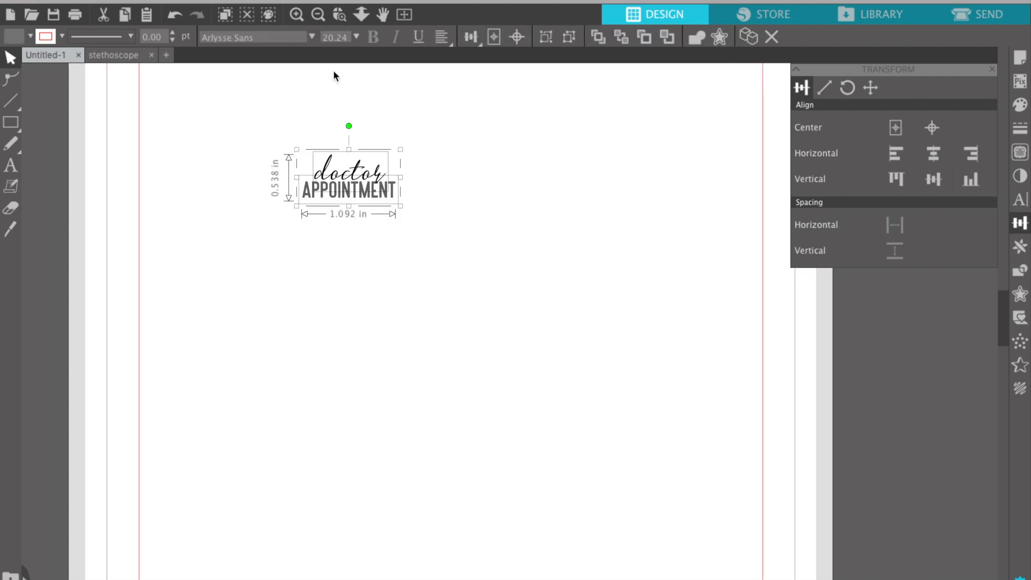
pyautogui.click(296, 15)
pyautogui.click(296, 15)
pyautogui.scroll(7, 302, 155)
pyautogui.hscroll(-3, 302, 156)
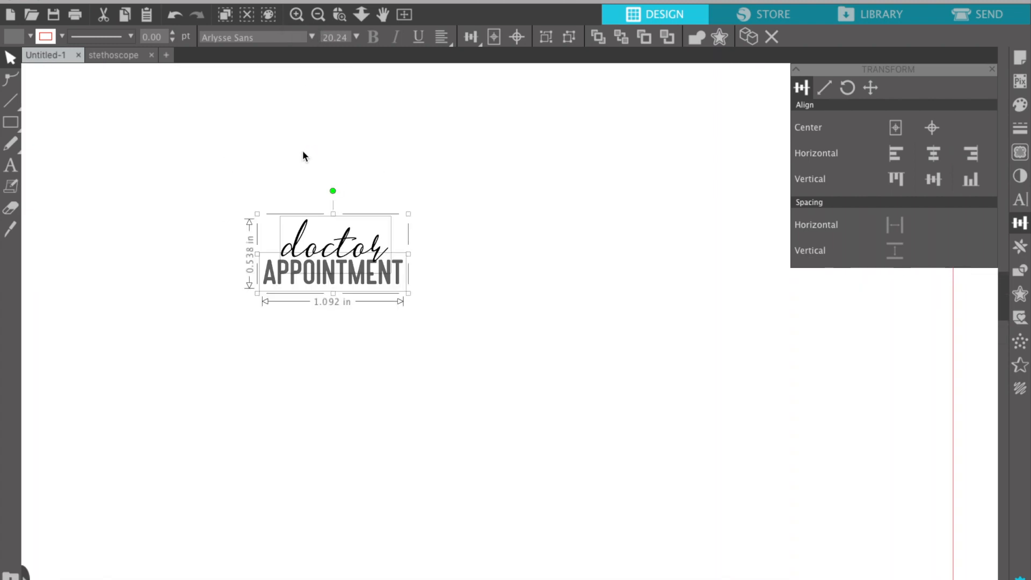
pyautogui.click(297, 14)
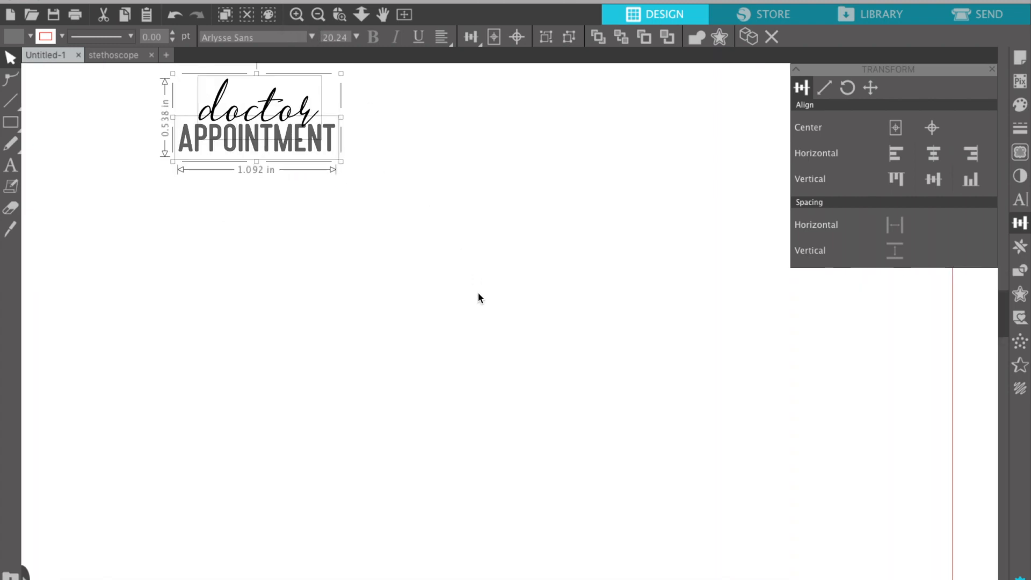
pyautogui.hscroll(-3, 495, 247)
pyautogui.scroll(1, 495, 246)
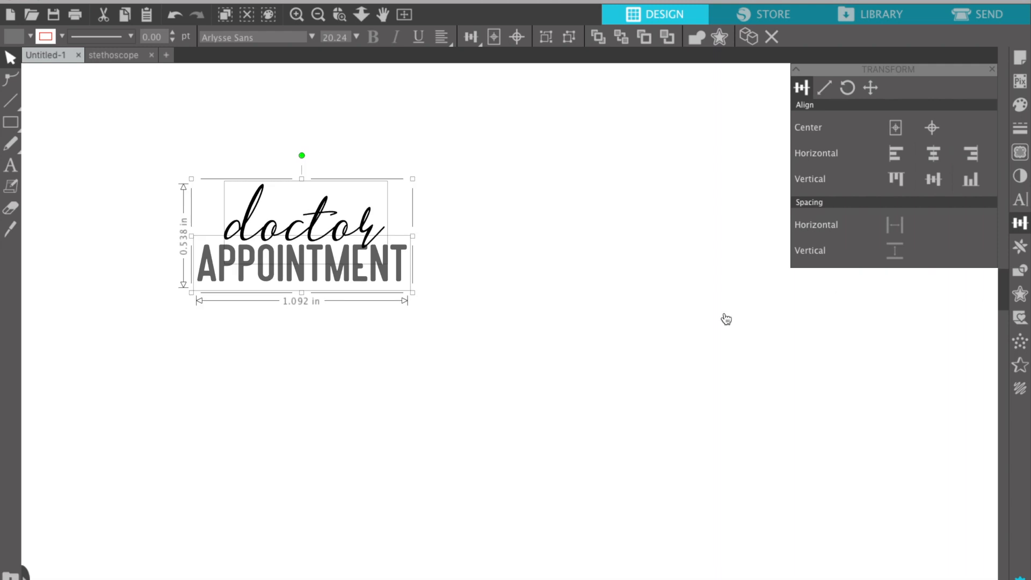
# Apply a 0.045 in rounded offset cut line around the doctor APPOINTMENT title.
pyautogui.click(1022, 296)
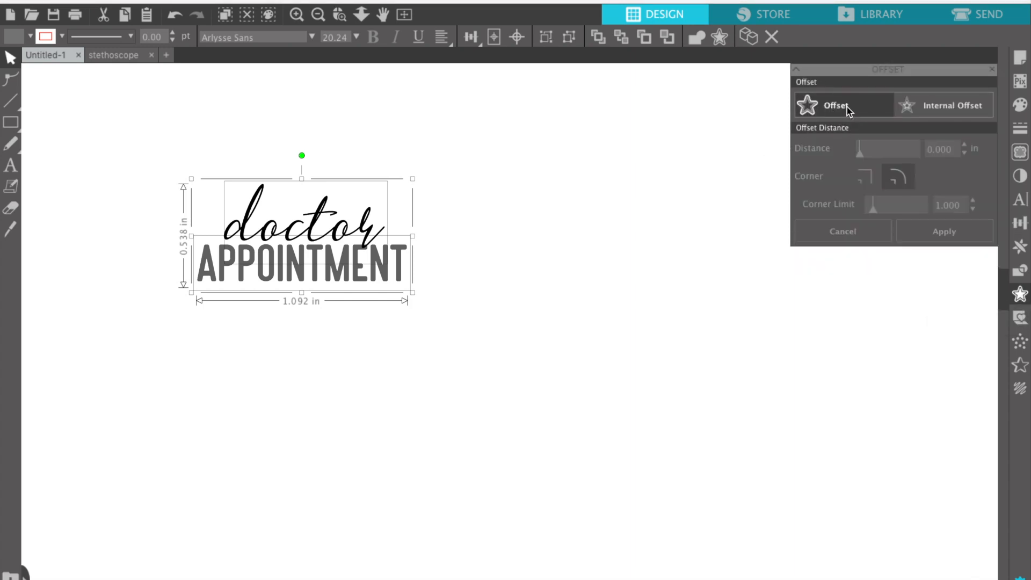
pyautogui.click(846, 108)
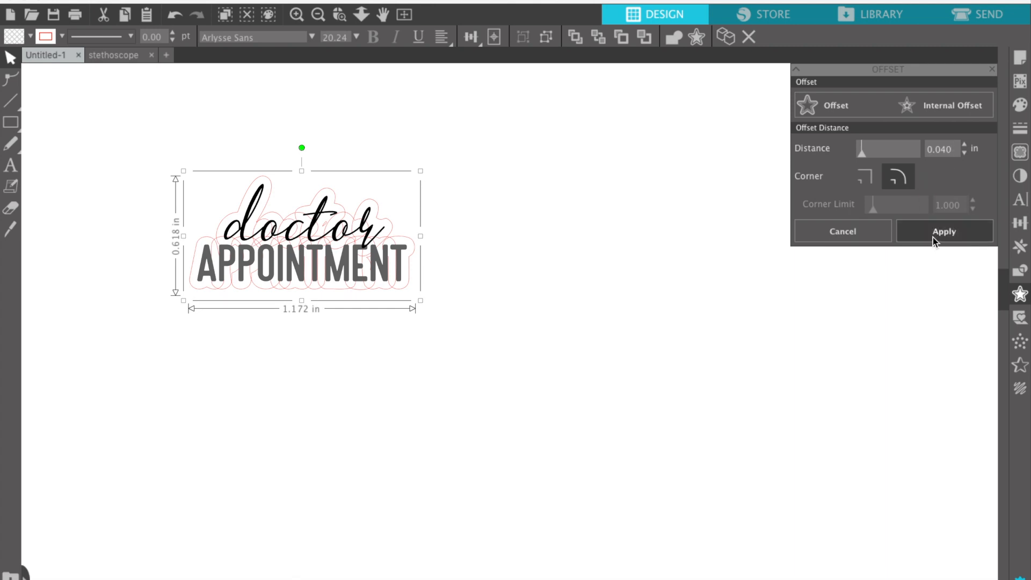
pyautogui.moveTo(953, 148)
pyautogui.mouseDown()
pyautogui.moveTo(935, 148)
pyautogui.moveTo(967, 156)
pyautogui.mouseUp()
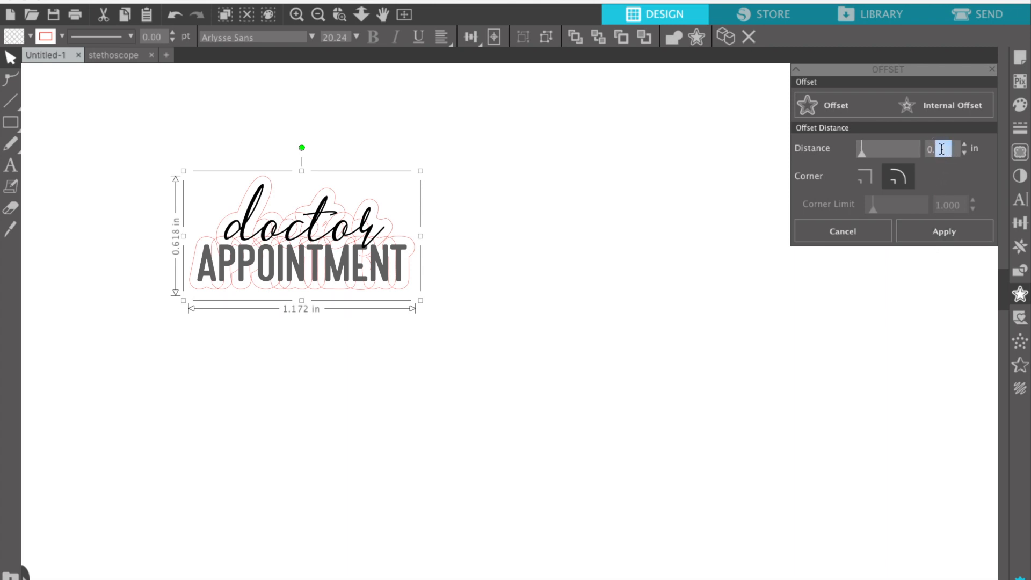
pyautogui.click(952, 149)
pyautogui.click(965, 155)
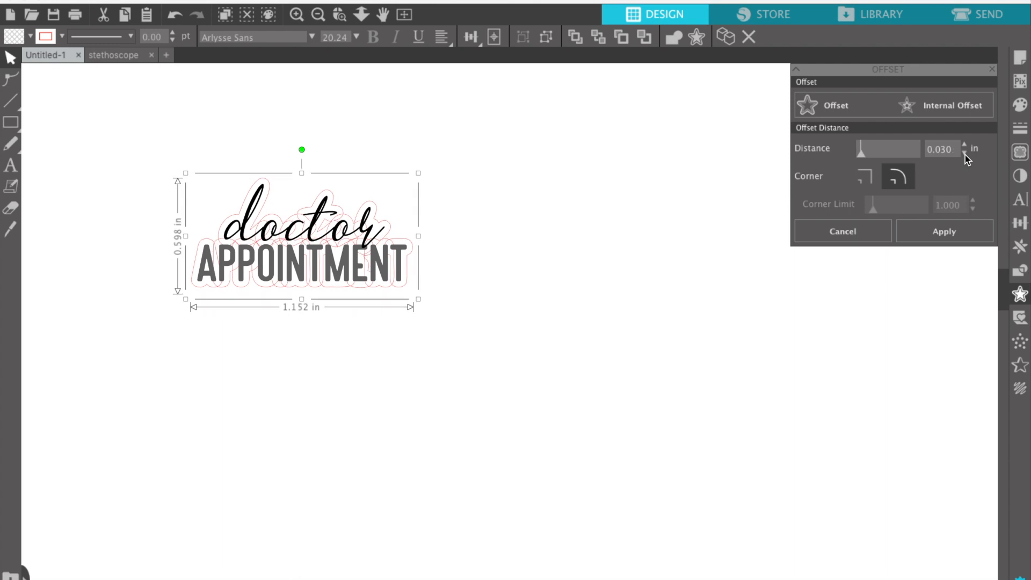
pyautogui.click(965, 148)
pyautogui.click(965, 149)
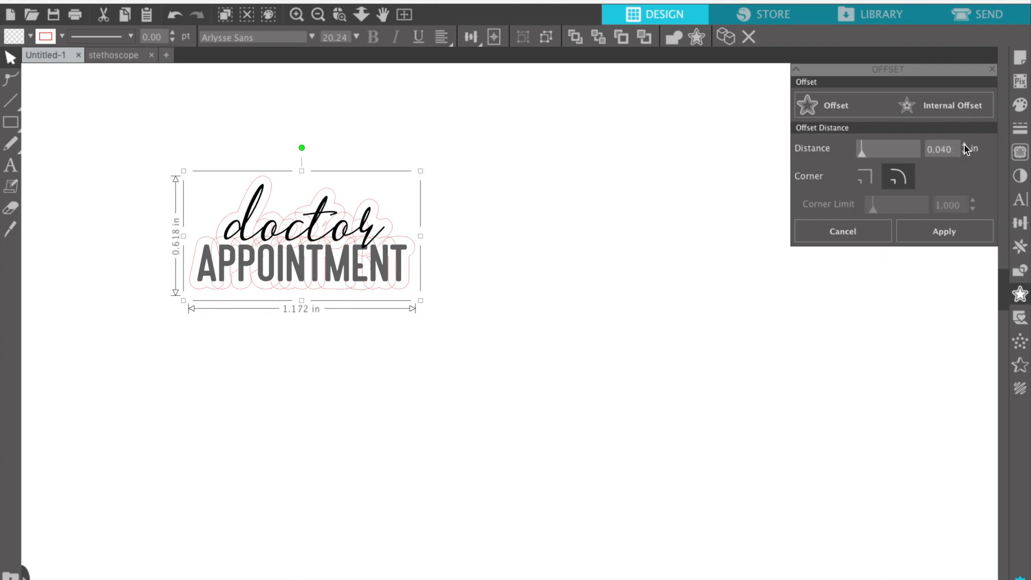
pyautogui.click(965, 147)
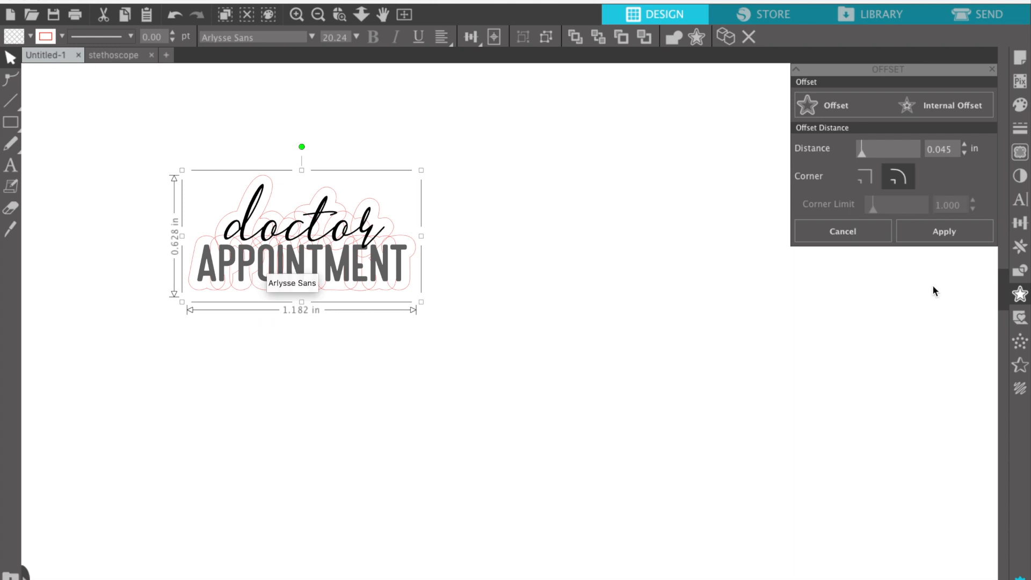
pyautogui.click(937, 230)
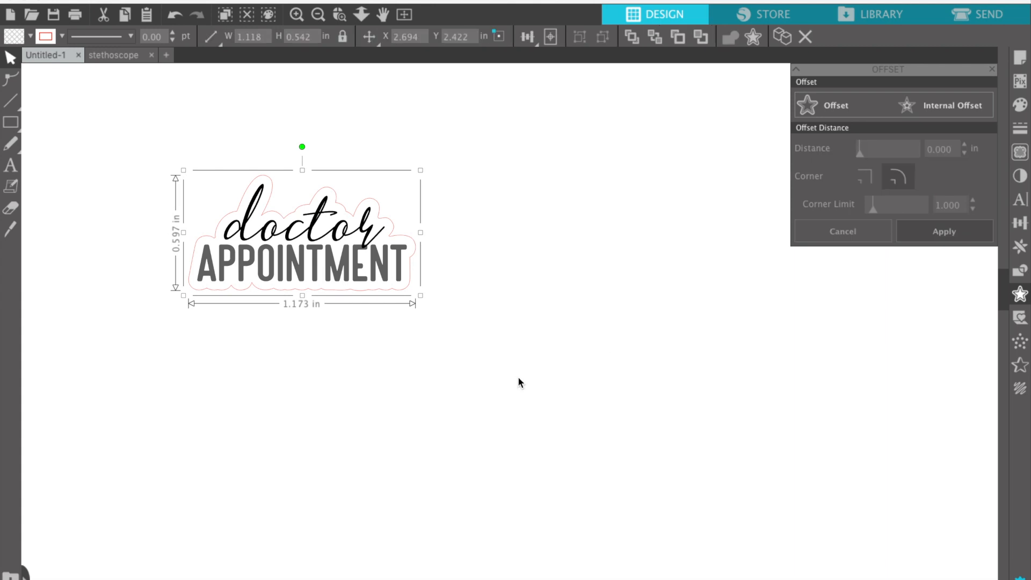
pyautogui.click(275, 337)
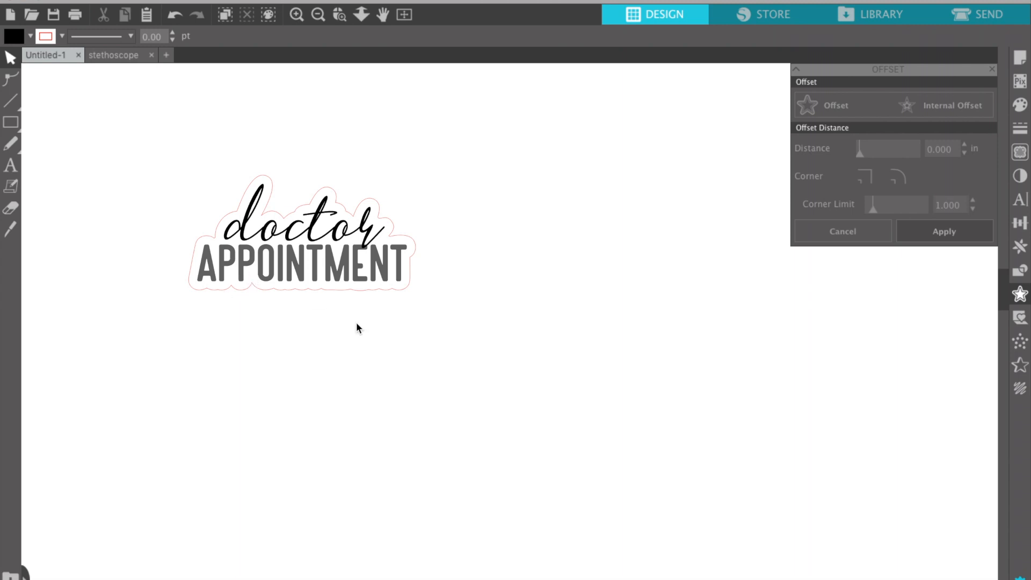
# Duplicate the doctor APPOINTMENT sticker to the right and nudge the copy two steps right.
pyautogui.click(388, 228)
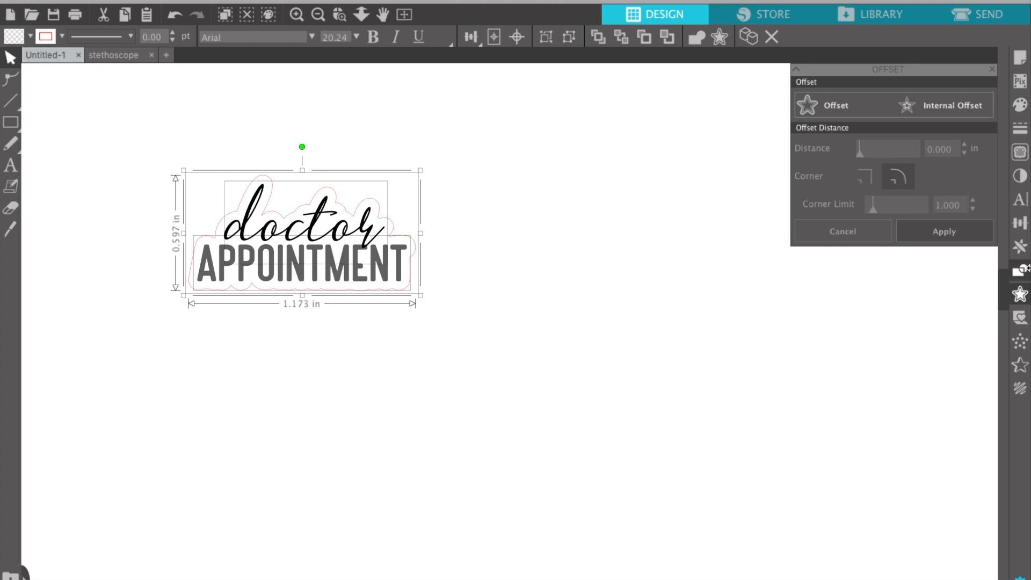
pyautogui.click(1021, 248)
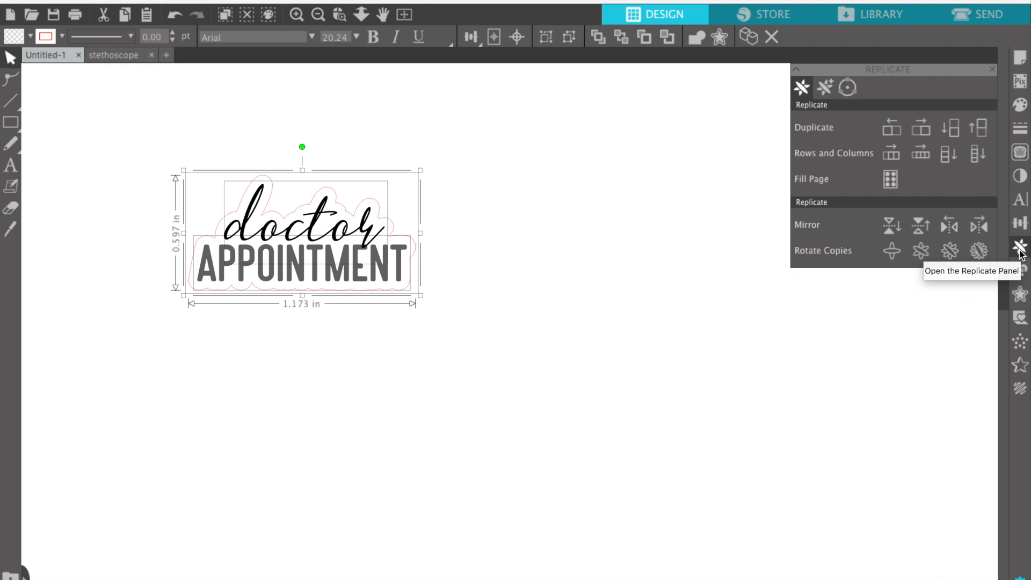
pyautogui.click(920, 129)
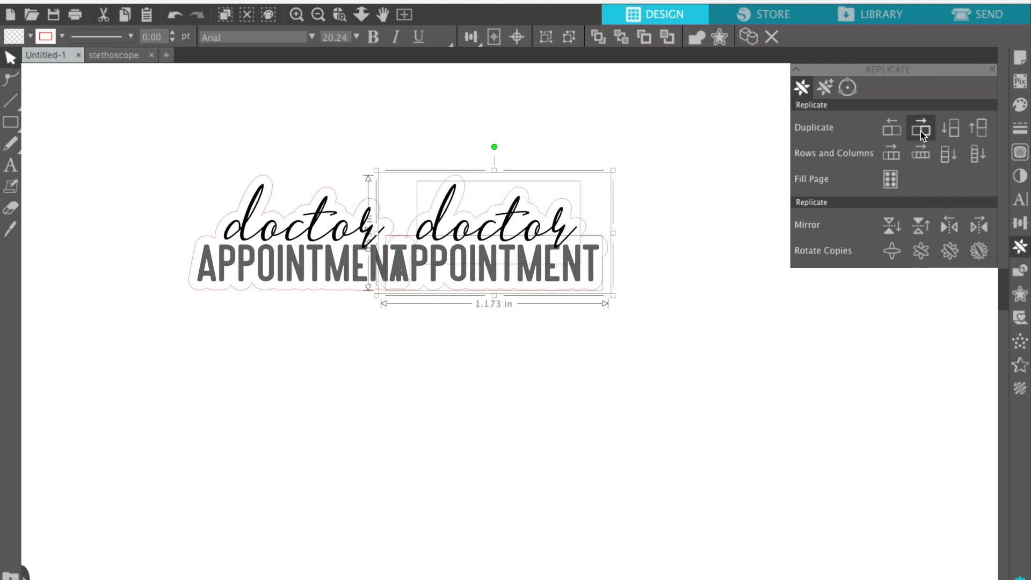
pyautogui.press('Right')
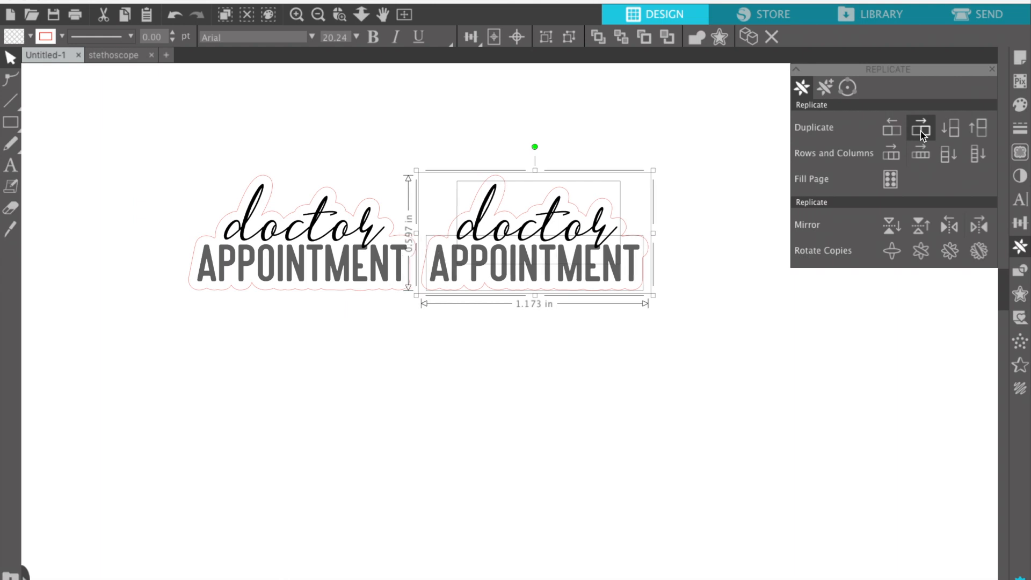
pyautogui.press('Right')
pyautogui.press('Right')
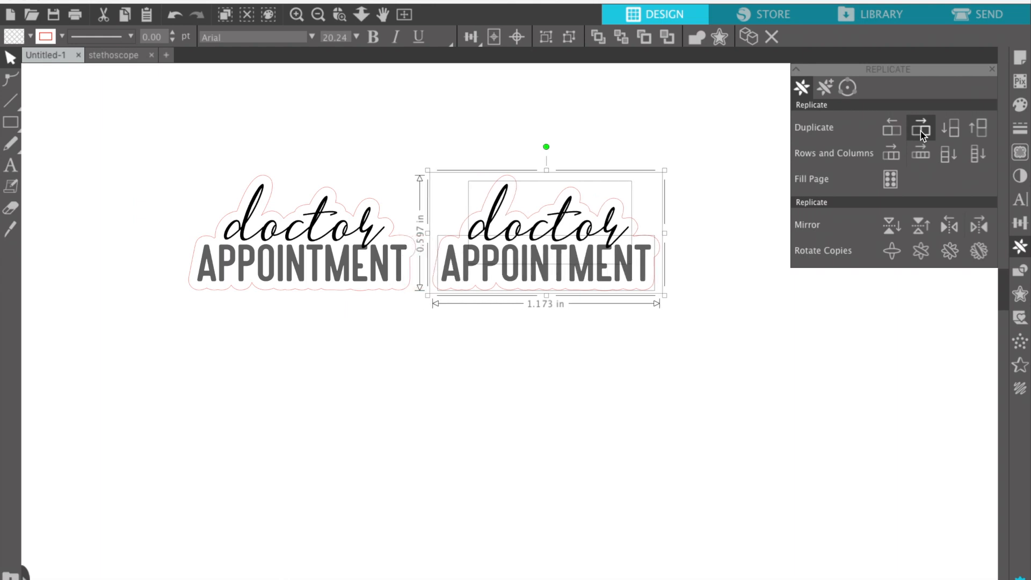
pyautogui.click(405, 416)
# Recolour the right-hand copy: doctor blue and APPOINTMENT teal.
pyautogui.click(522, 232)
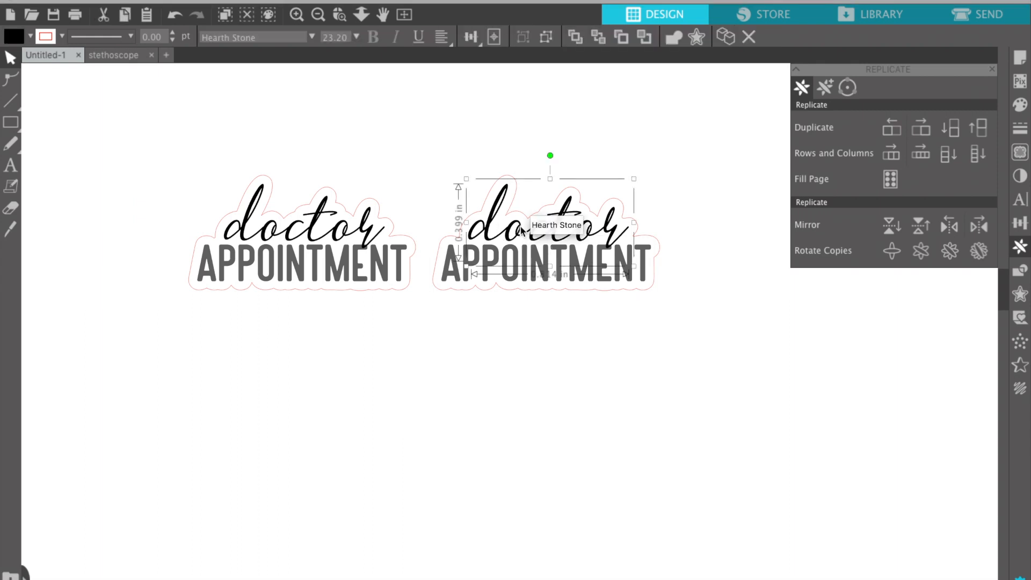
pyautogui.click(30, 36)
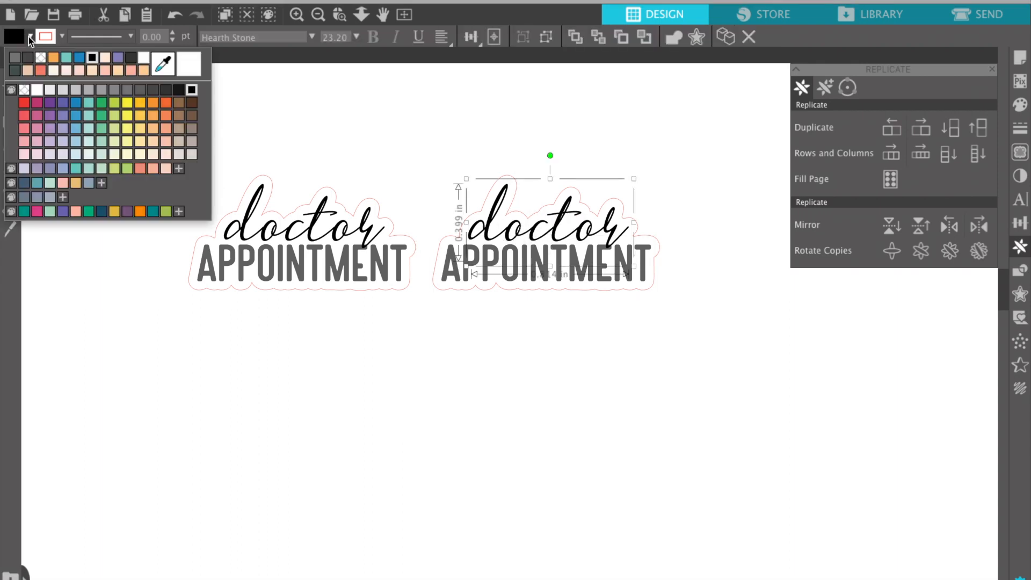
pyautogui.click(77, 102)
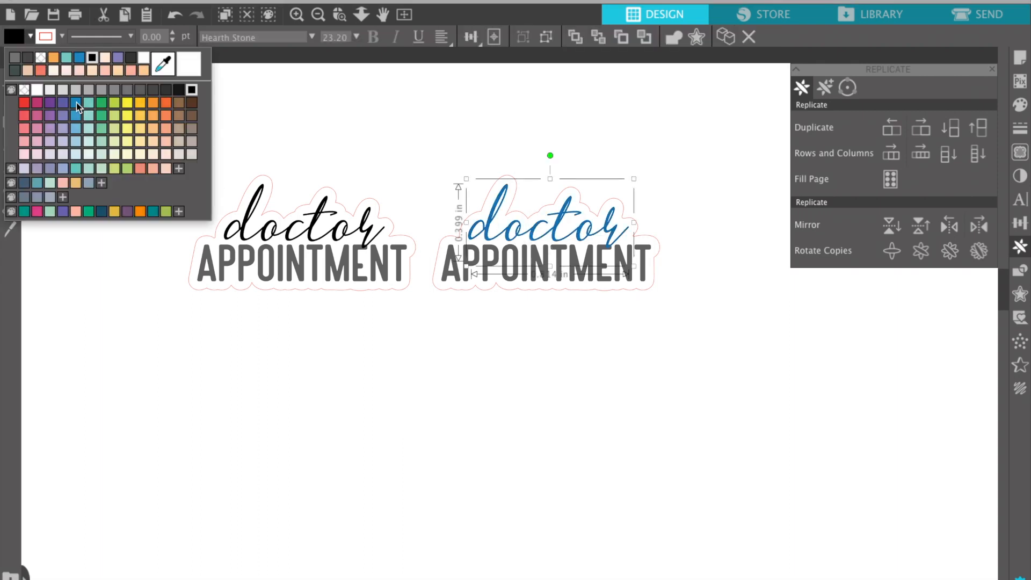
pyautogui.click(456, 261)
pyautogui.click(464, 266)
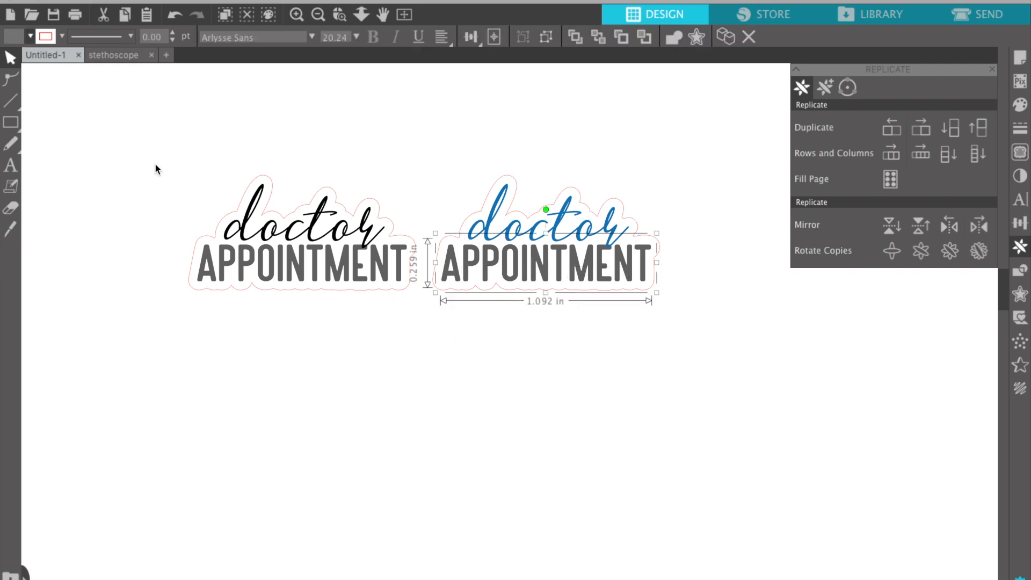
pyautogui.click(30, 36)
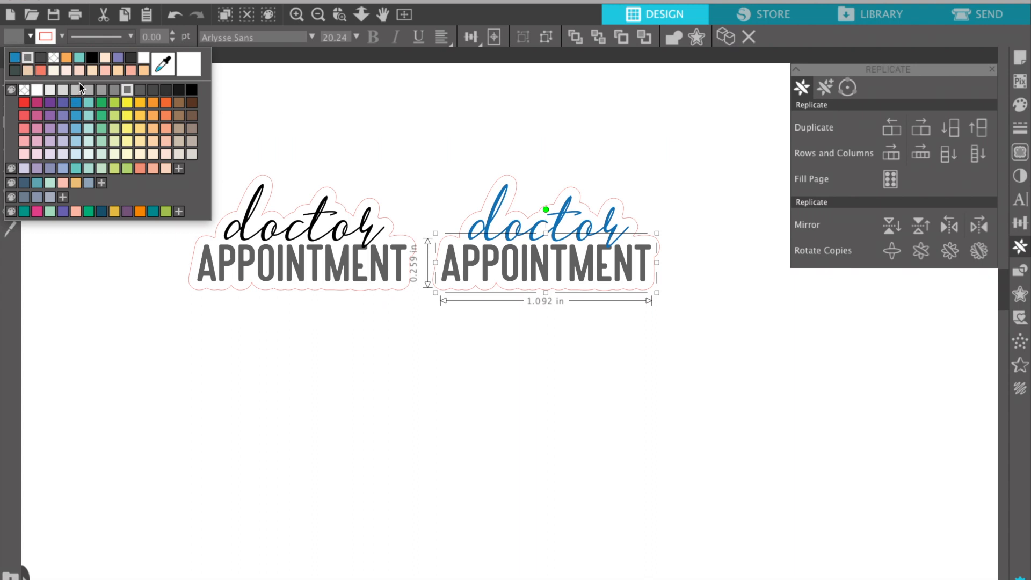
pyautogui.click(93, 102)
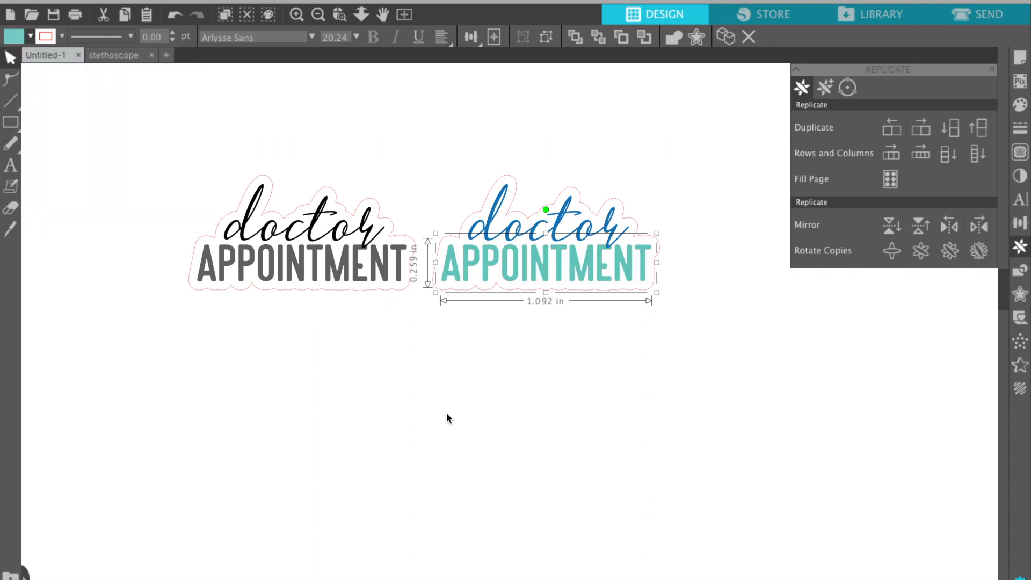
pyautogui.click(446, 411)
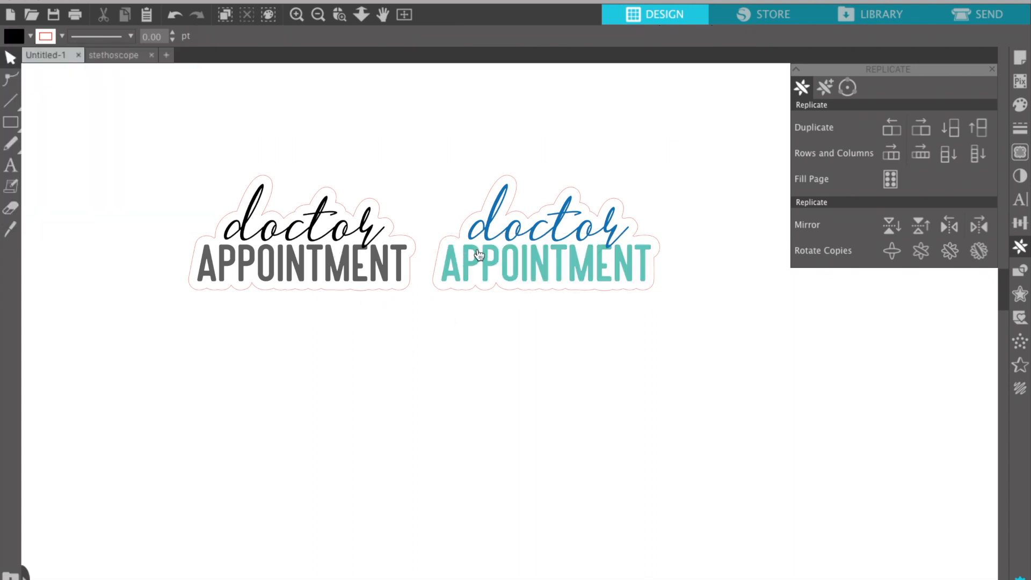
# Duplicate the blue-and-teal sticker below and make the new copy's doctor red.
pyautogui.click(518, 223)
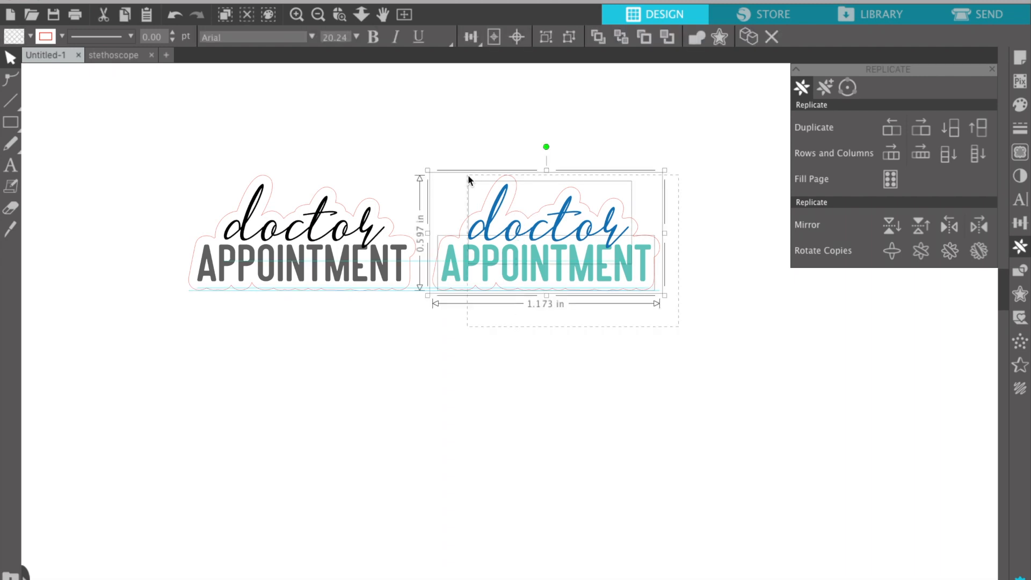
pyautogui.click(955, 131)
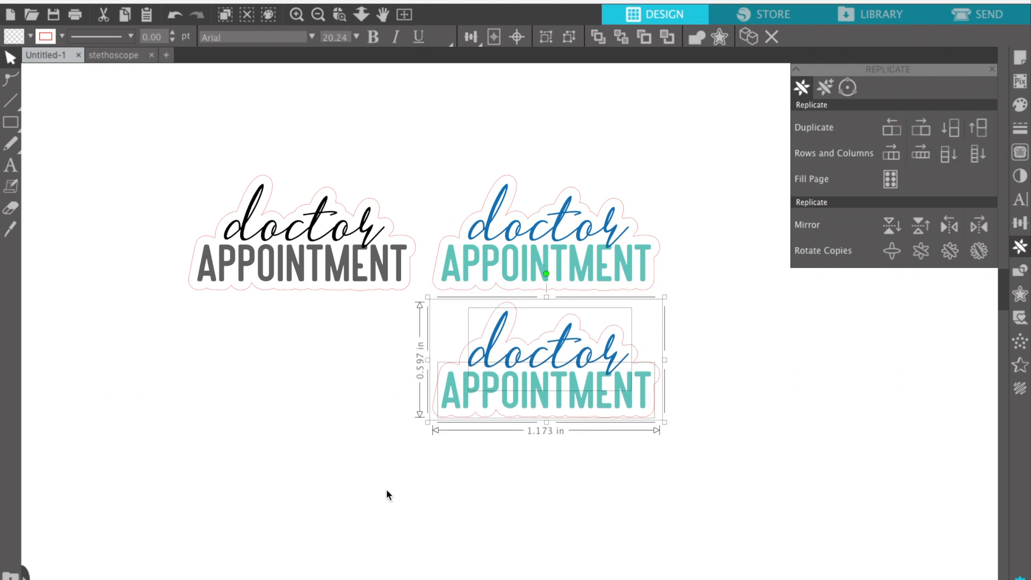
pyautogui.click(382, 460)
pyautogui.click(487, 352)
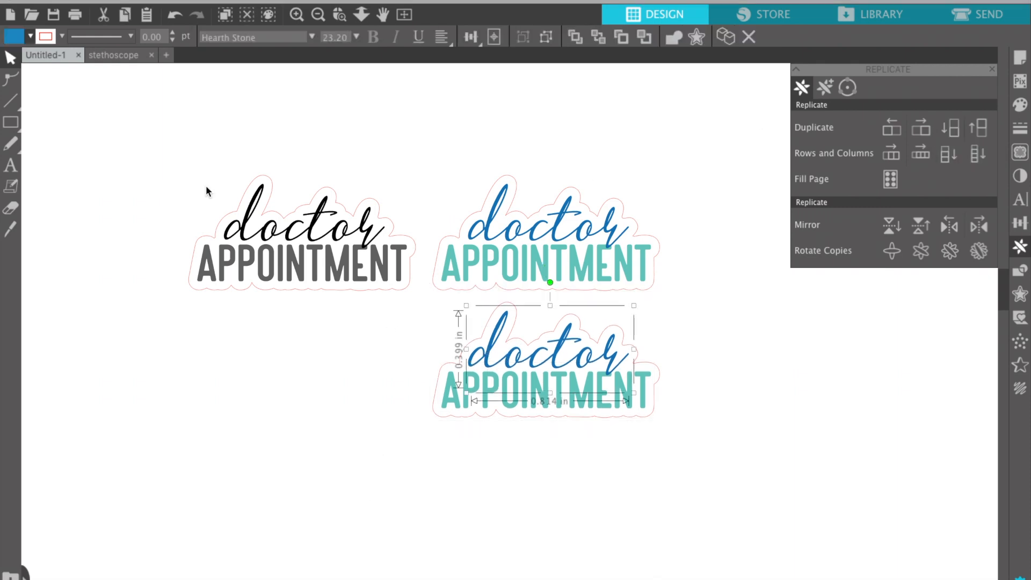
pyautogui.click(30, 36)
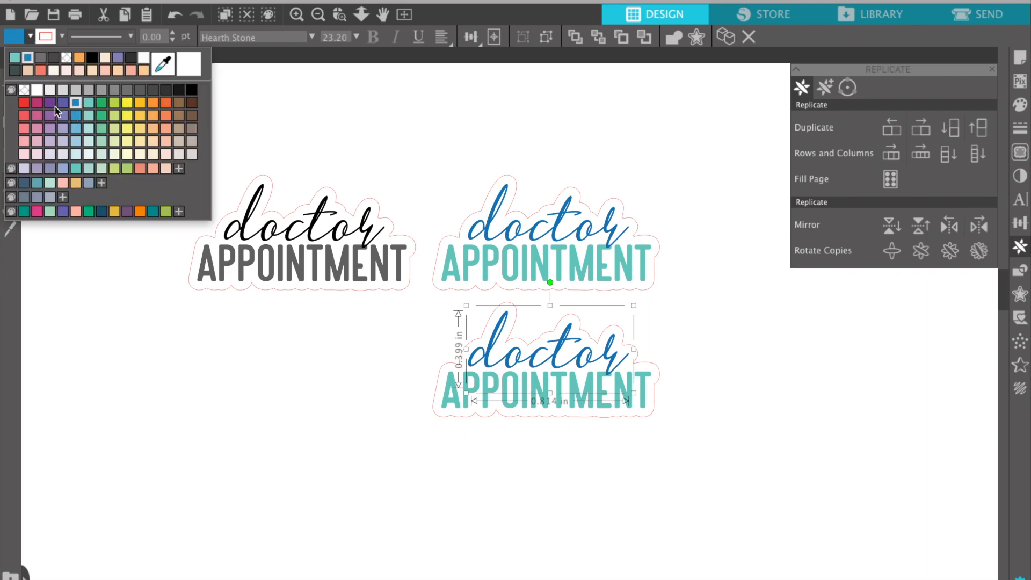
pyautogui.click(24, 103)
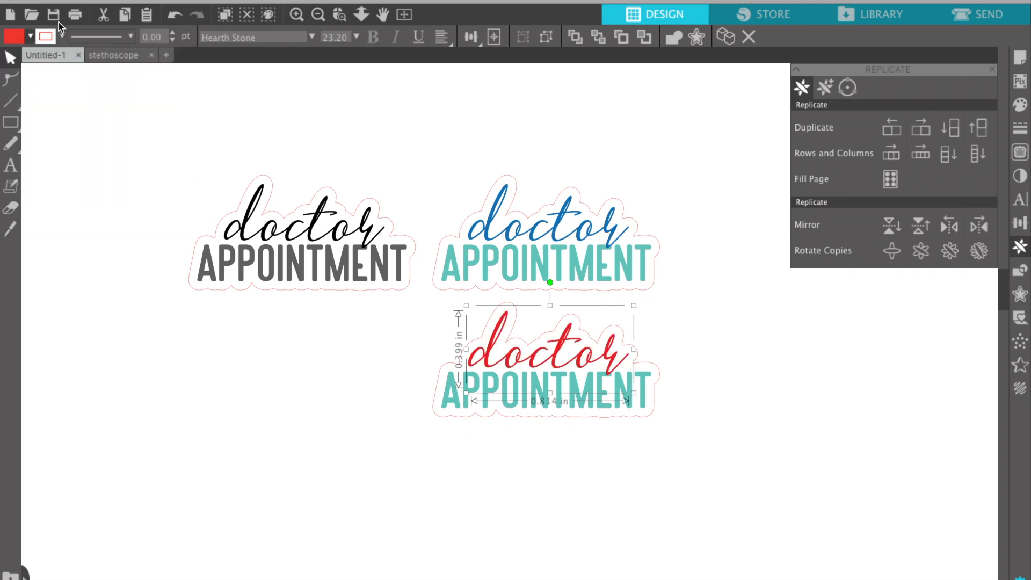
pyautogui.click(30, 37)
pyautogui.click(25, 118)
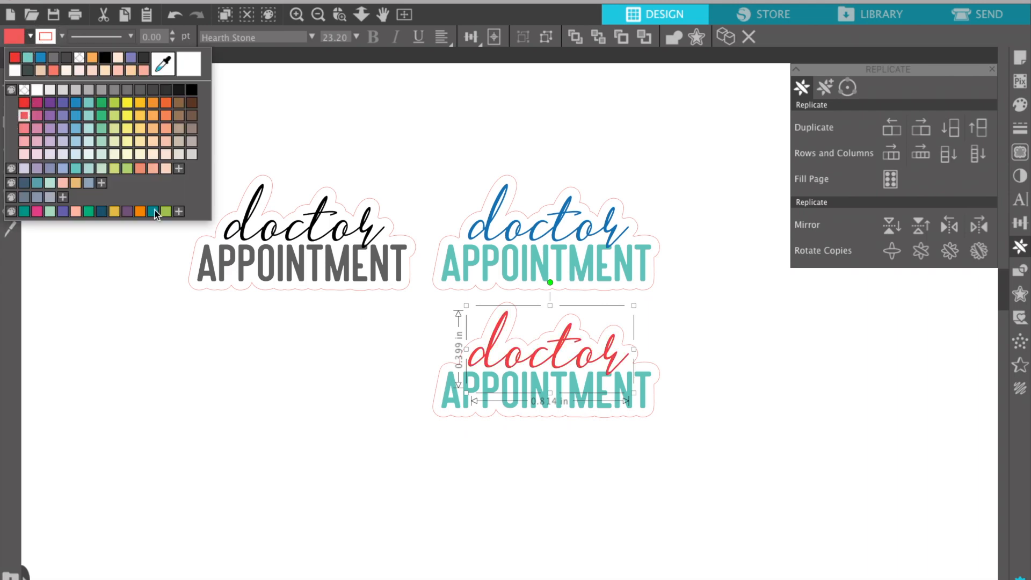
pyautogui.click(350, 465)
# Make the lower copy's APPOINTMENT word amber yellow.
pyautogui.click(456, 402)
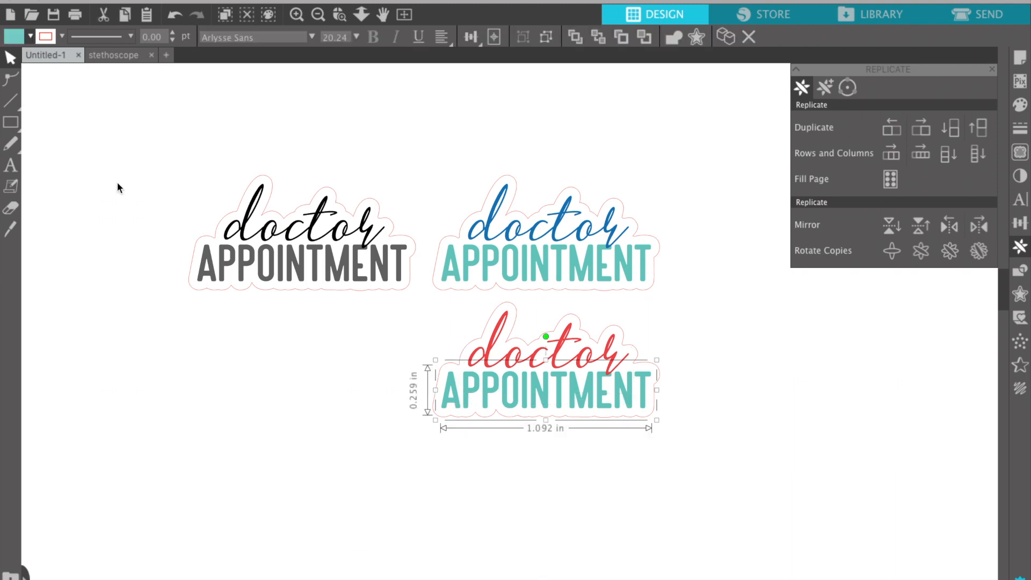
pyautogui.click(30, 37)
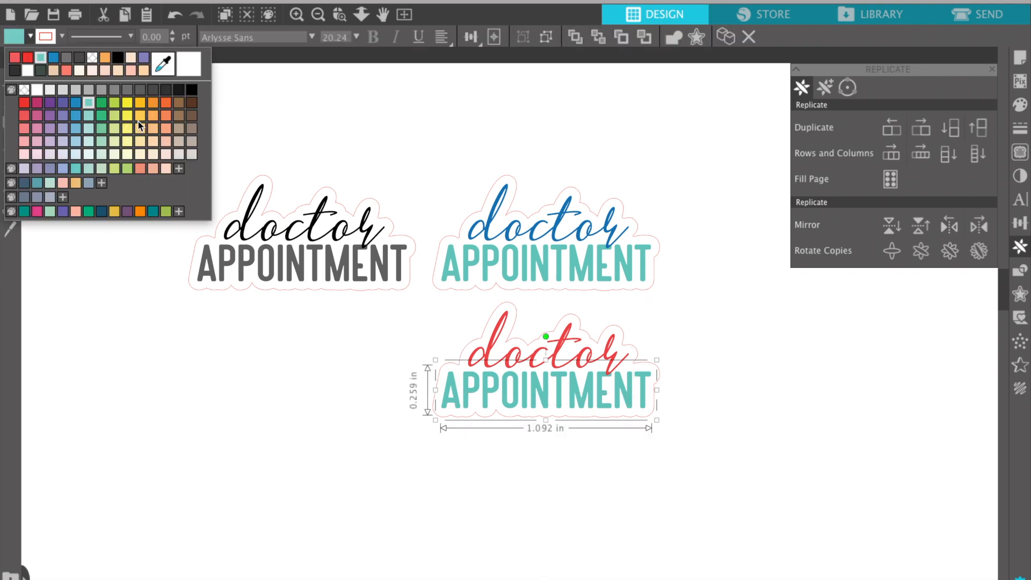
pyautogui.click(140, 104)
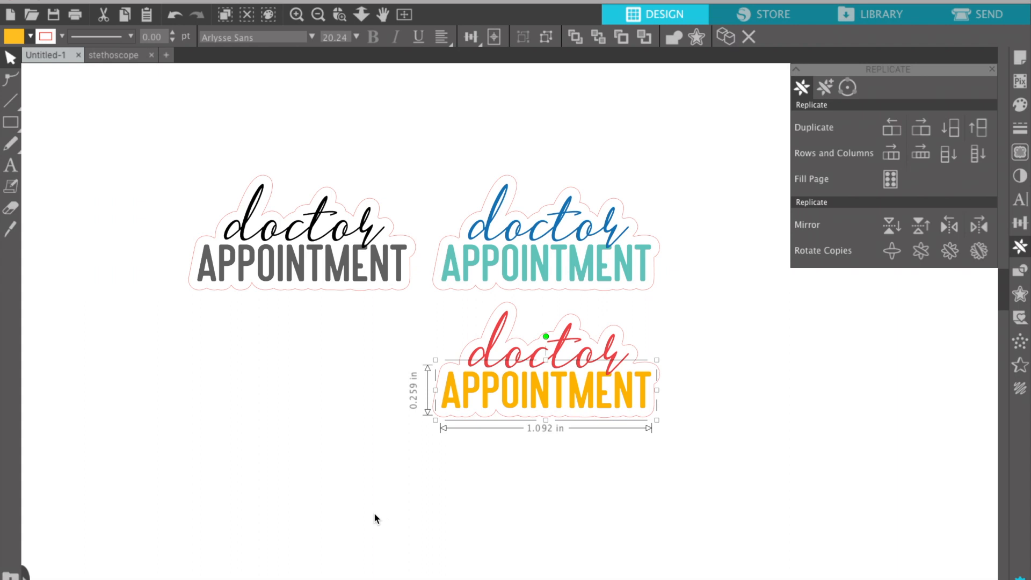
pyautogui.click(374, 515)
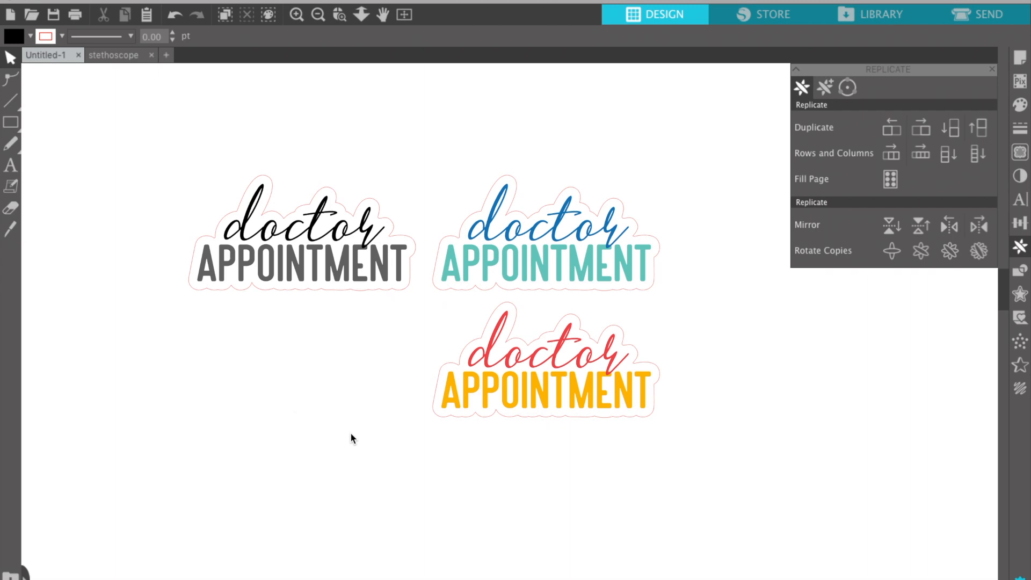
# In the stethoscope document, reposition the small teal stethoscope on the mat.
pyautogui.click(120, 56)
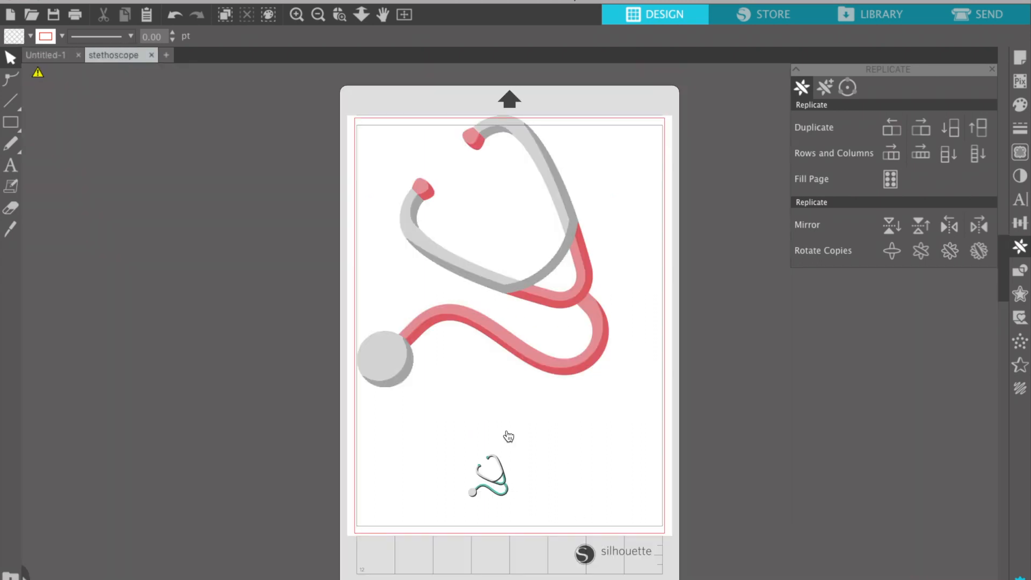
pyautogui.click(527, 361)
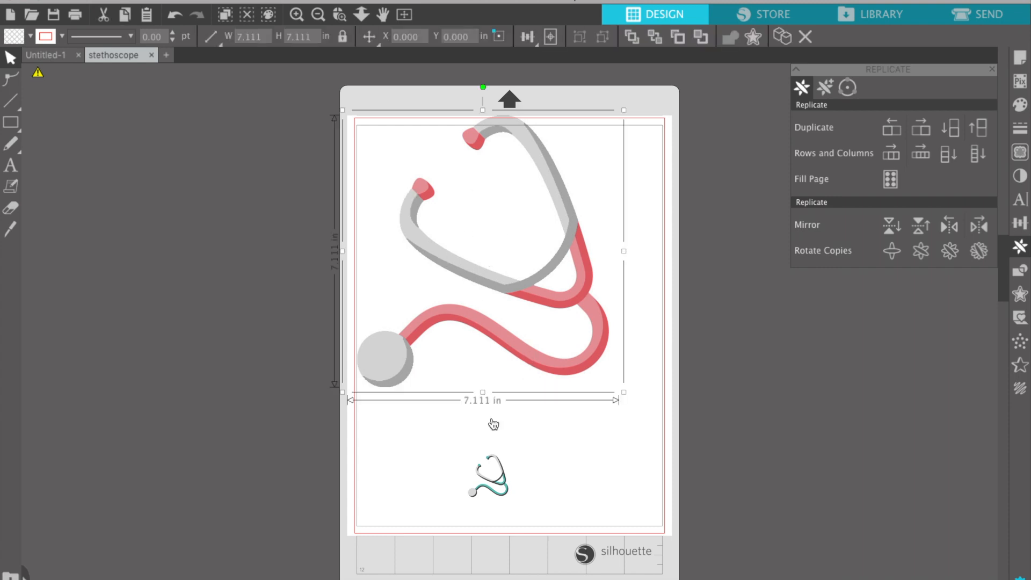
pyautogui.click(505, 482)
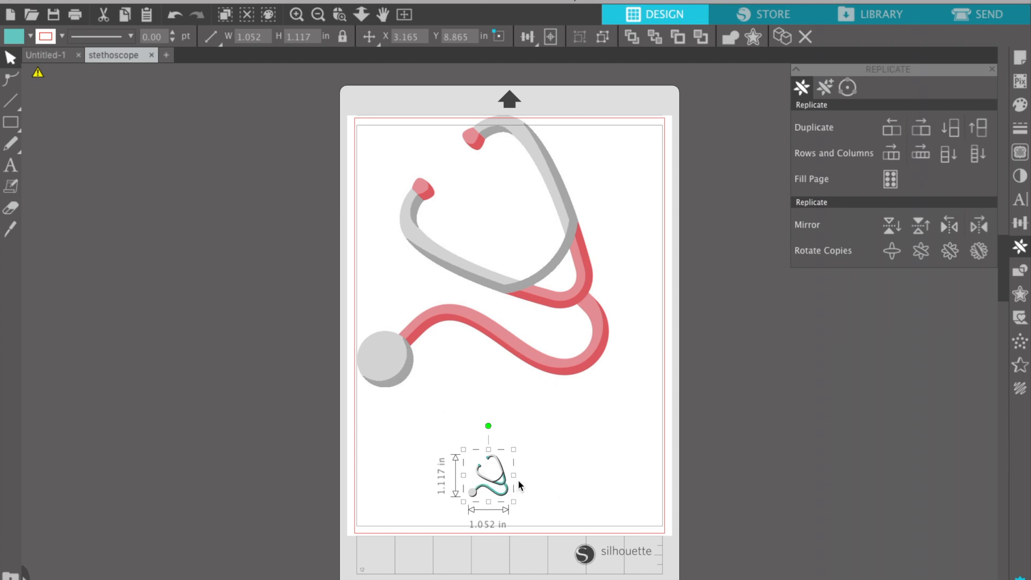
pyautogui.moveTo(505, 480); pyautogui.dragTo(468, 466)
# Shrink the pink stethoscope to about 2.062 in, move it above the teal one, and select both.
pyautogui.click(446, 317)
pyautogui.moveTo(38, 77)
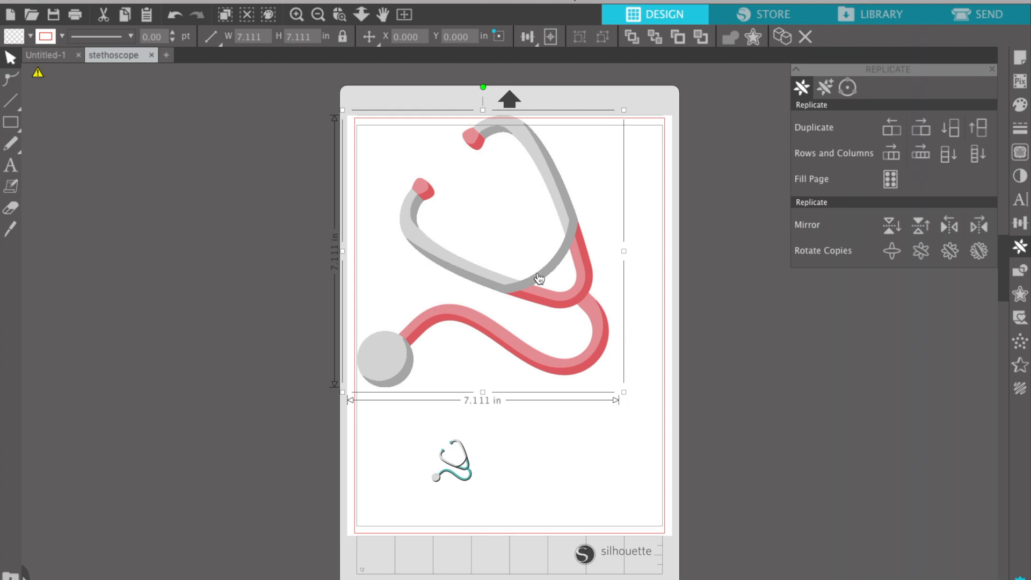
pyautogui.click(624, 394)
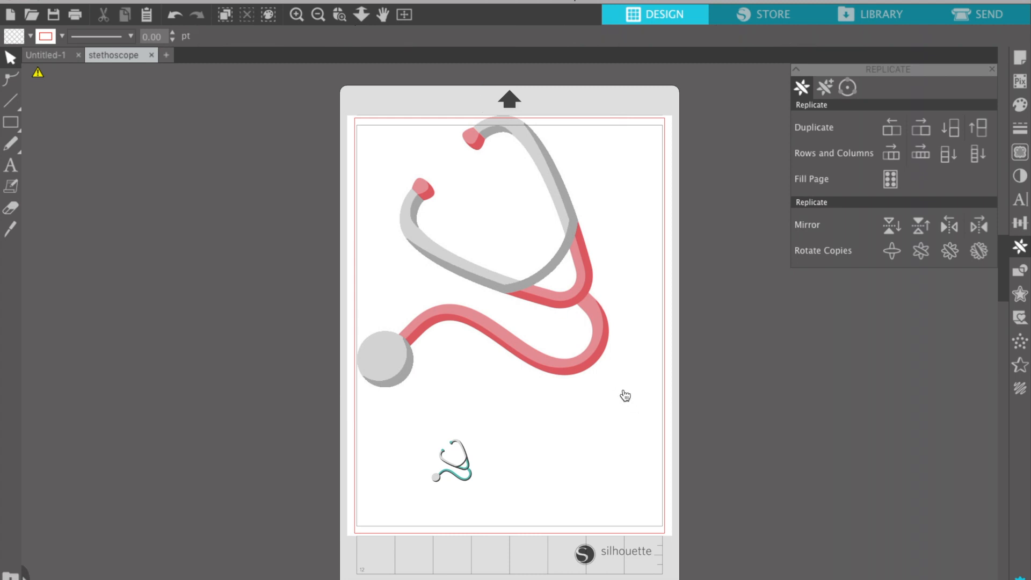
pyautogui.moveTo(628, 391); pyautogui.dragTo(452, 248)
pyautogui.moveTo(422, 190); pyautogui.dragTo(446, 287)
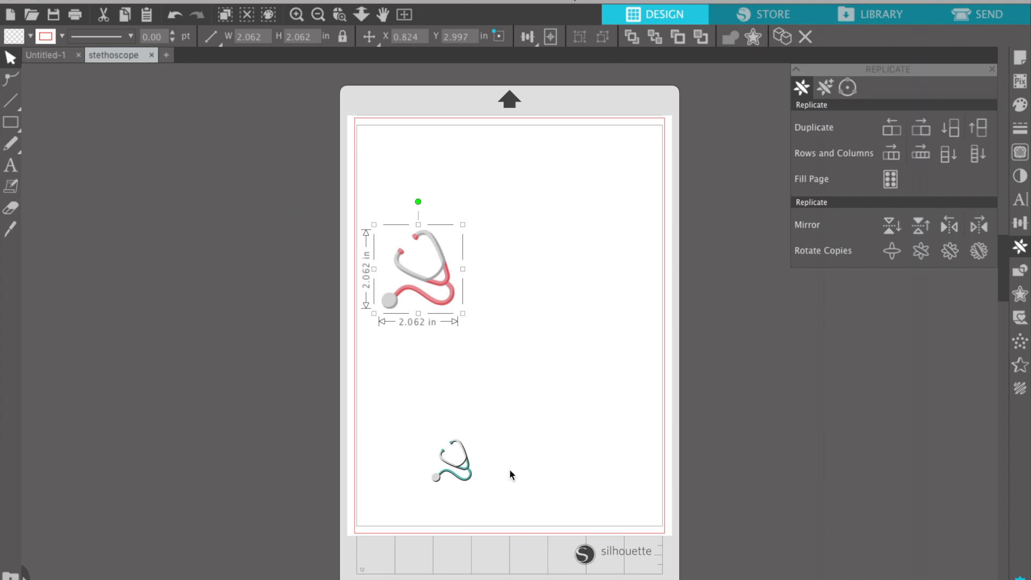
pyautogui.moveTo(545, 504); pyautogui.dragTo(345, 212)
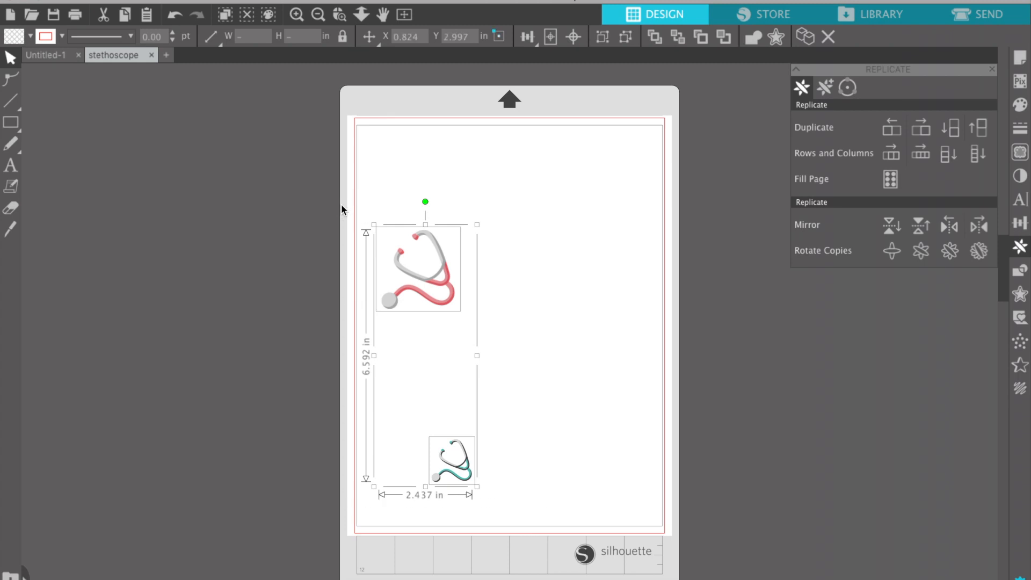
# Paste the stethoscopes into the zoomed-out doctor appointment document.
pyautogui.click(46, 56)
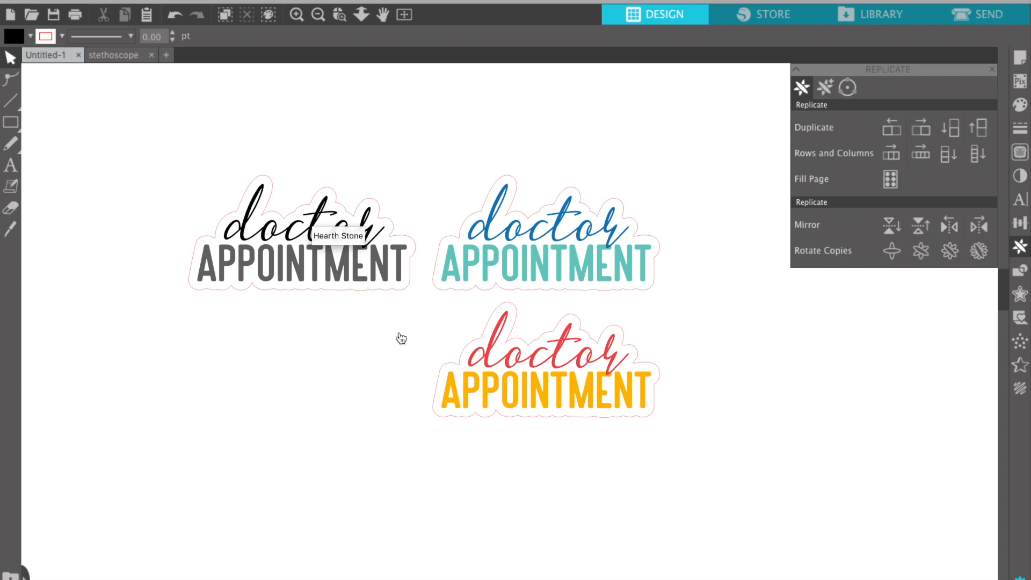
pyautogui.scroll(-2, 327, 352)
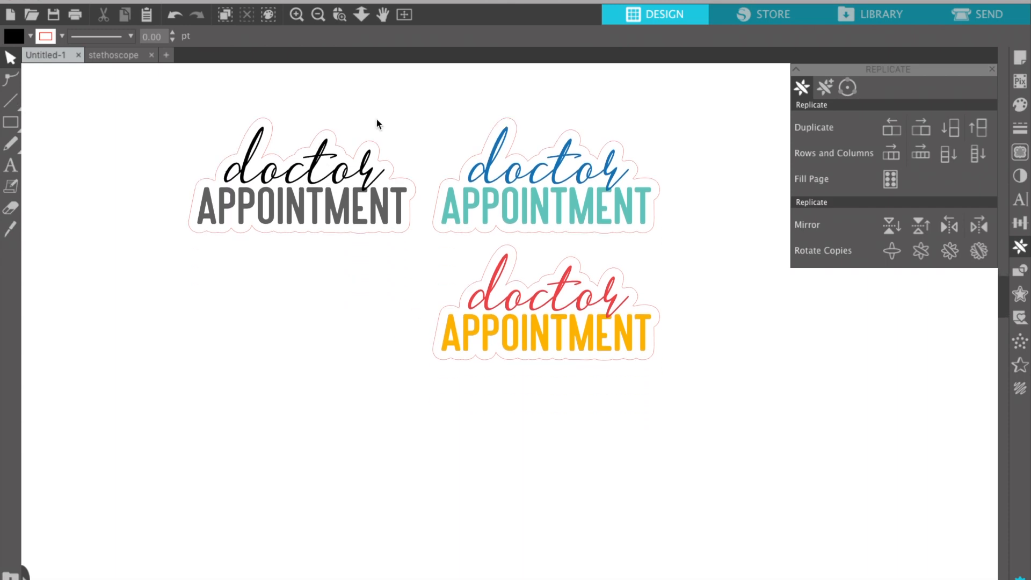
pyautogui.click(319, 16)
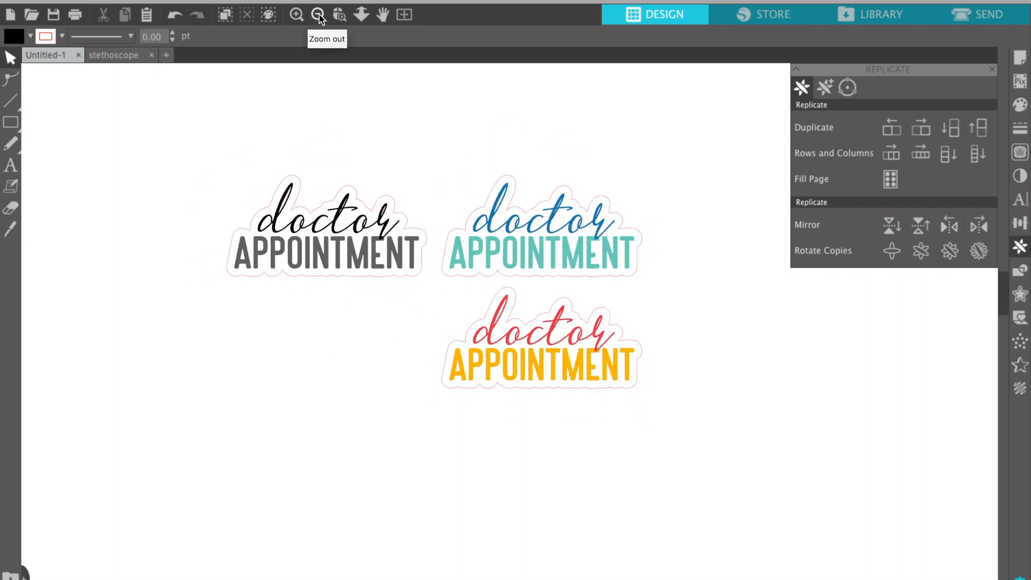
pyautogui.click(319, 14)
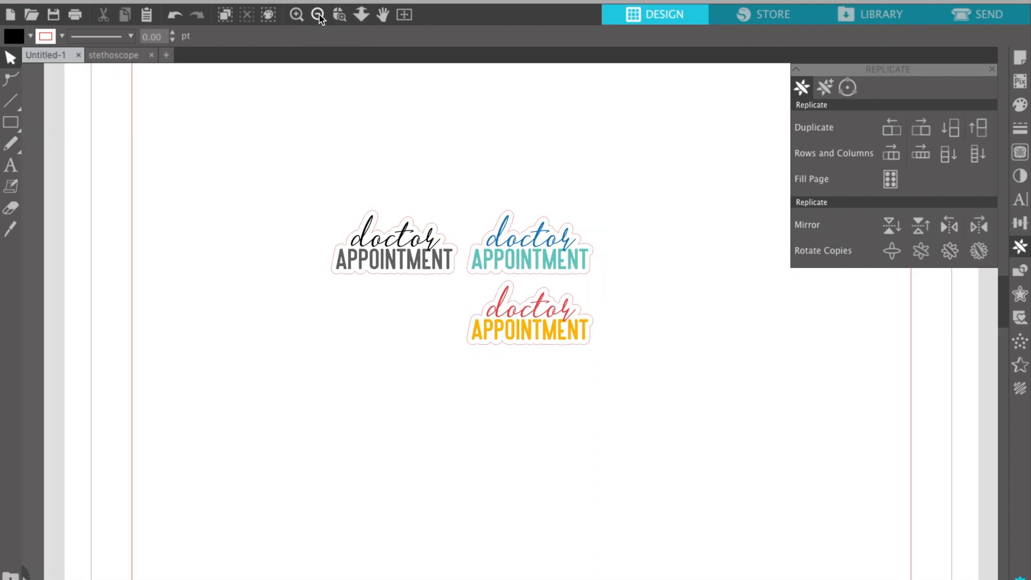
pyautogui.click(319, 14)
pyautogui.hotkey('ctrl', 'v')
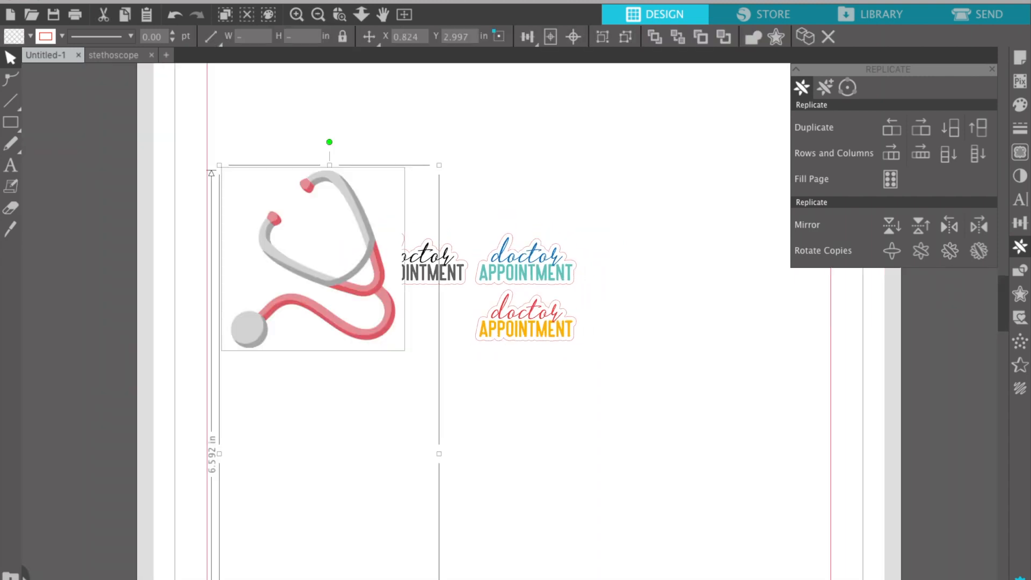
# Place the stethoscopes left of the page, teal below pink, and select the pink one.
pyautogui.moveTo(361, 232); pyautogui.dragTo(144, 203)
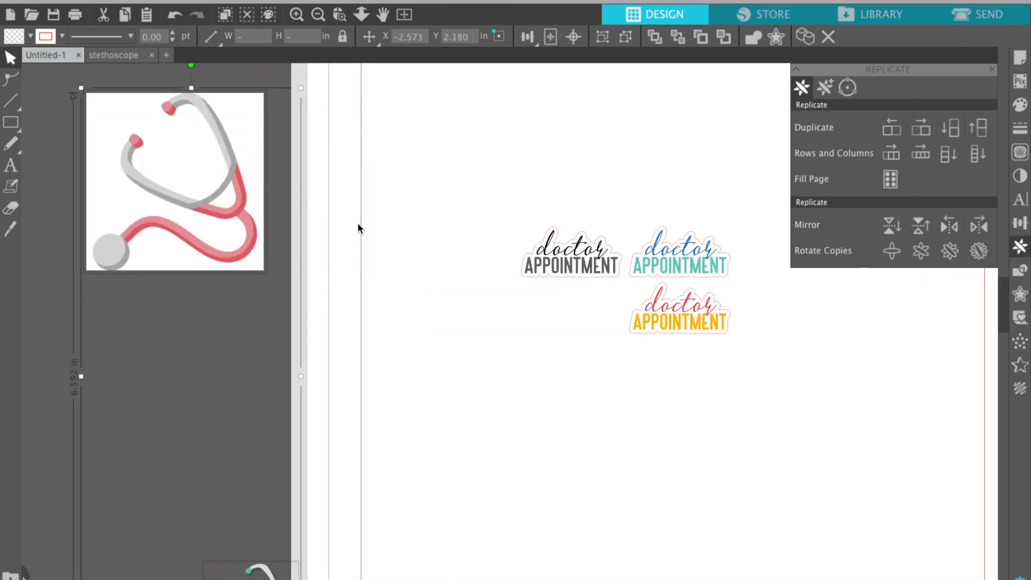
pyautogui.click(373, 224)
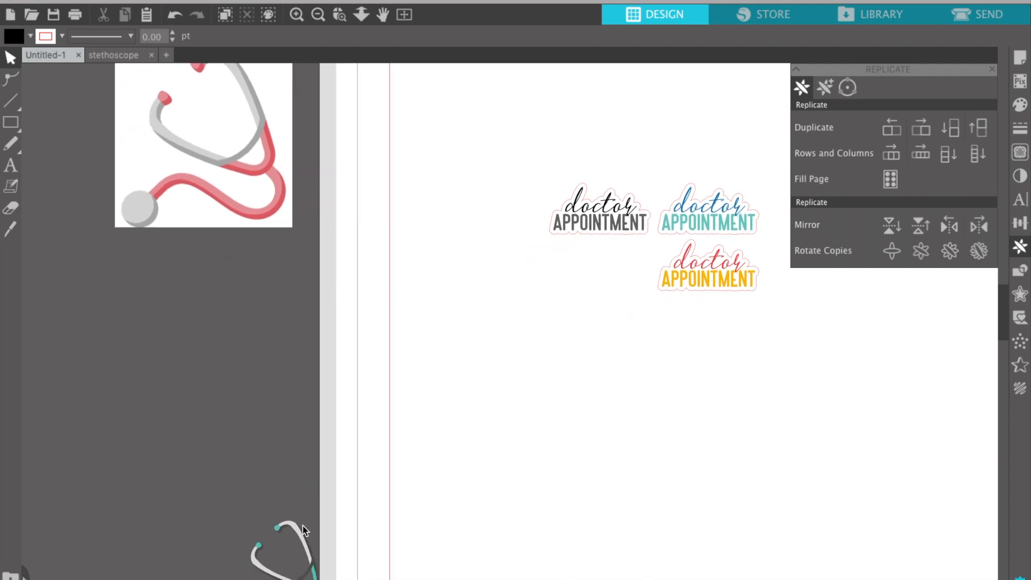
pyautogui.moveTo(302, 533); pyautogui.dragTo(217, 276)
pyautogui.scroll(3, 217, 276)
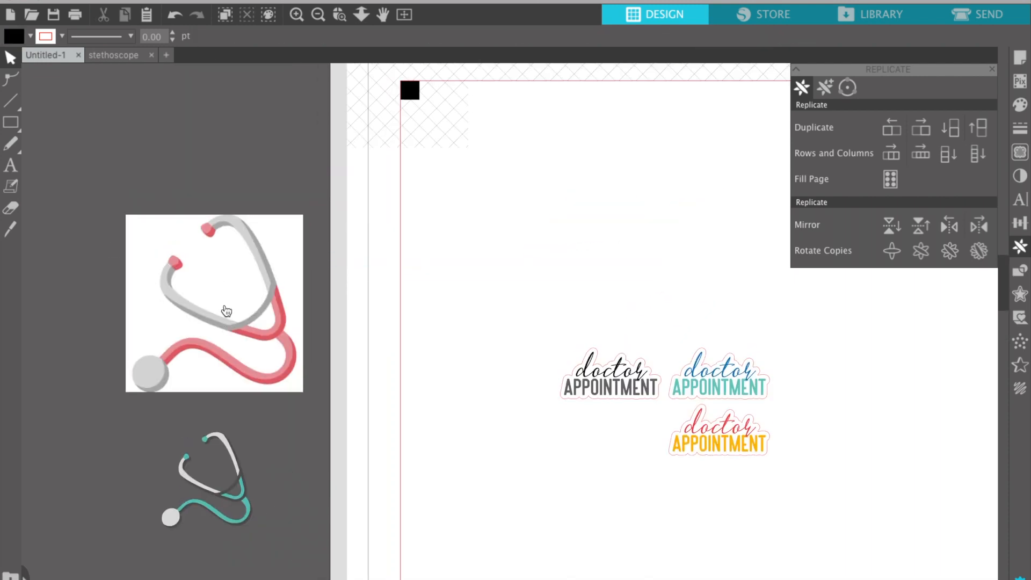
pyautogui.click(223, 285)
pyautogui.click(235, 497)
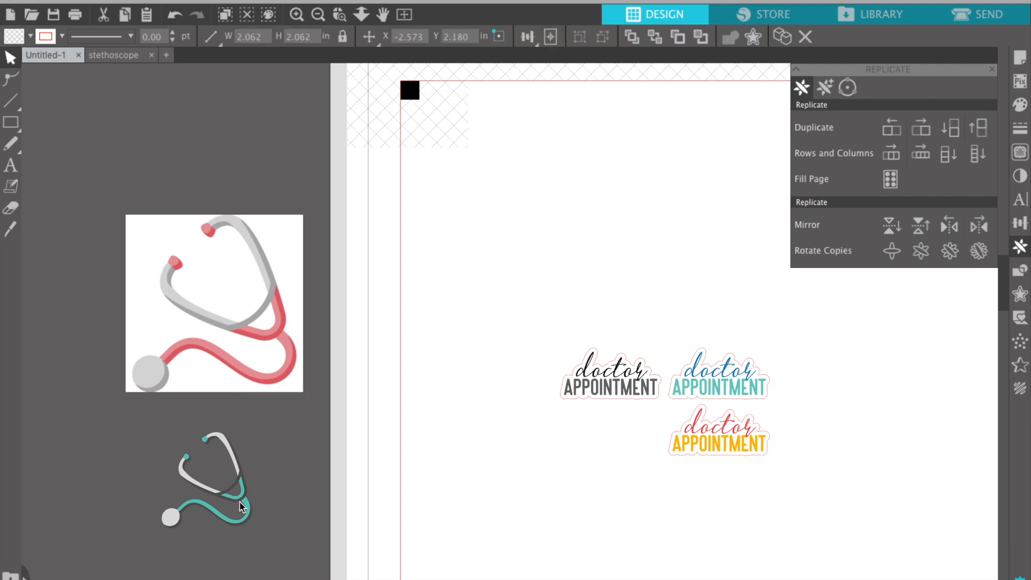
pyautogui.click(230, 317)
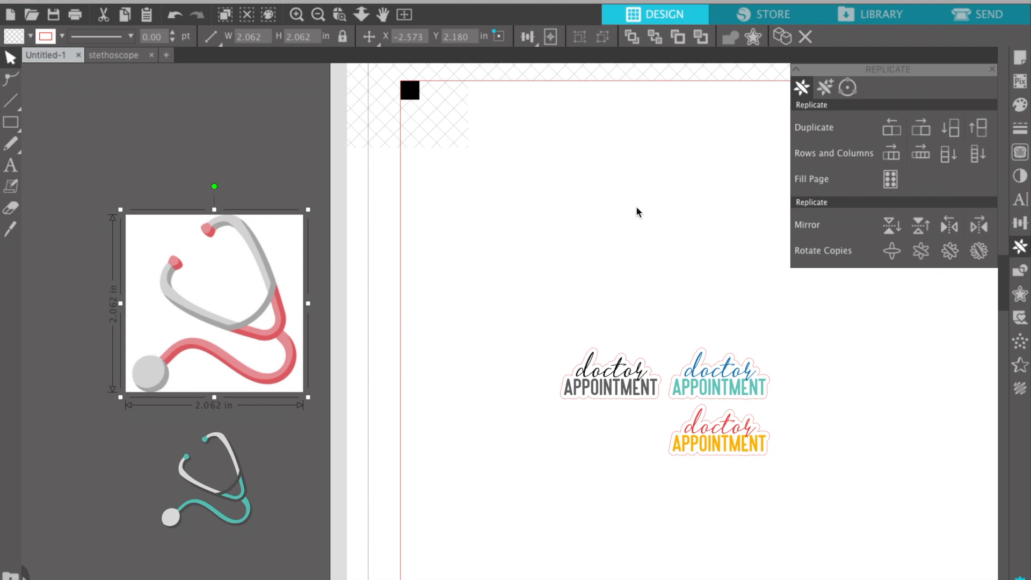
# Trace the area around the pink stethoscope with the threshold at about 91%.
pyautogui.click(1020, 152)
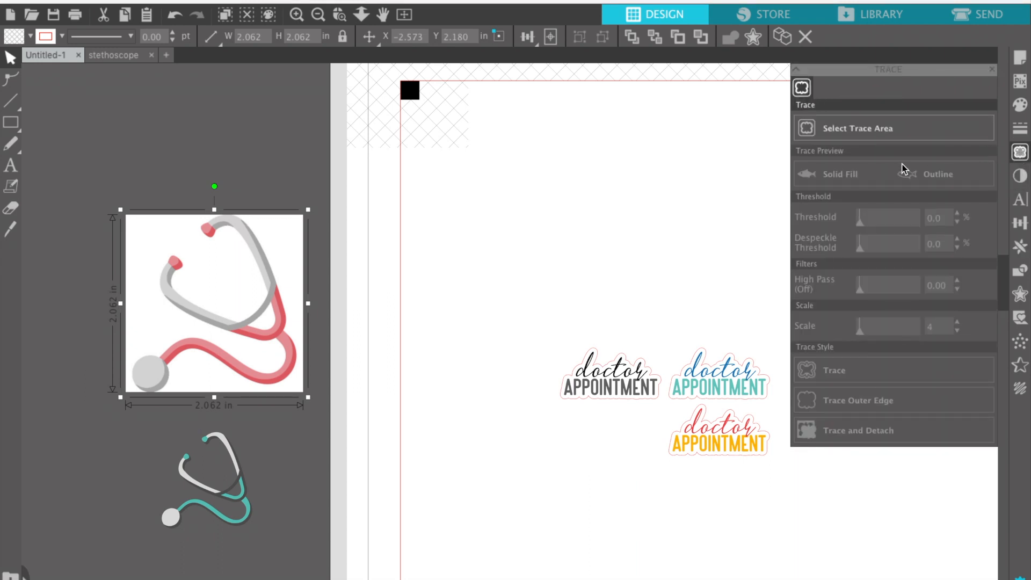
pyautogui.click(868, 136)
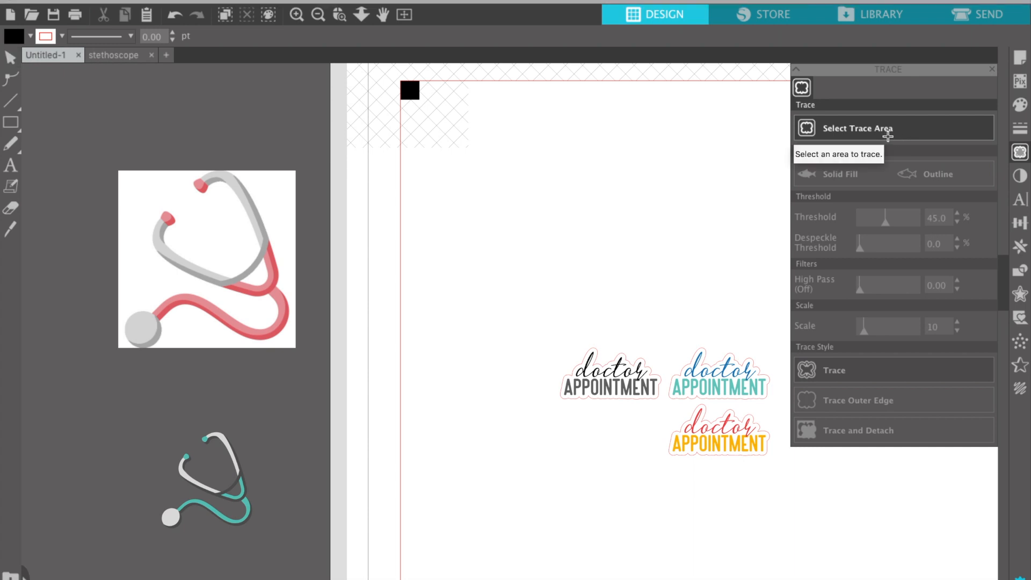
pyautogui.moveTo(95, 148)
pyautogui.mouseDown()
pyautogui.moveTo(305, 394)
pyautogui.moveTo(321, 384)
pyautogui.mouseUp()
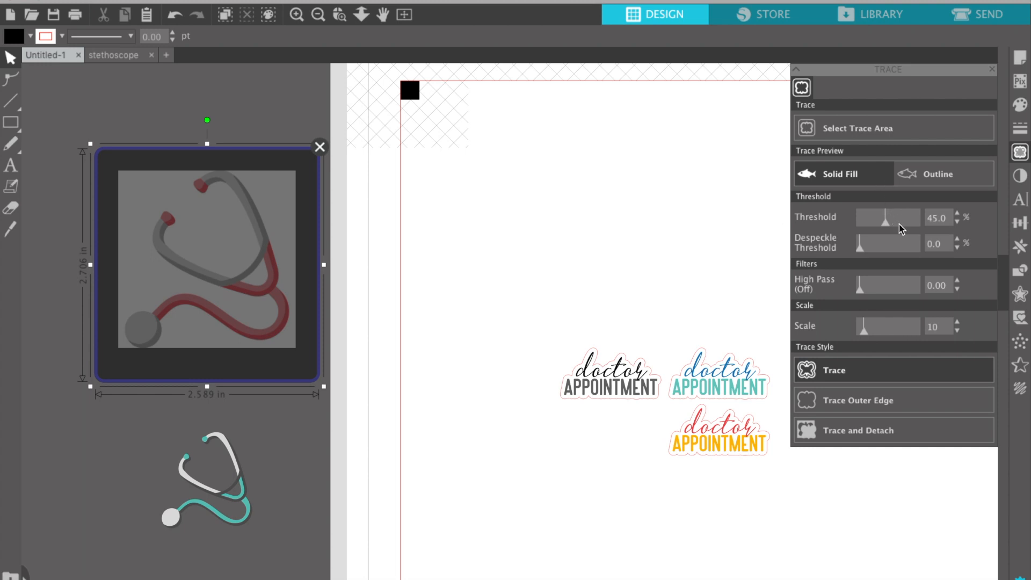
pyautogui.moveTo(895, 224)
pyautogui.mouseDown()
pyautogui.moveTo(924, 212)
pyautogui.moveTo(913, 217)
pyautogui.mouseUp()
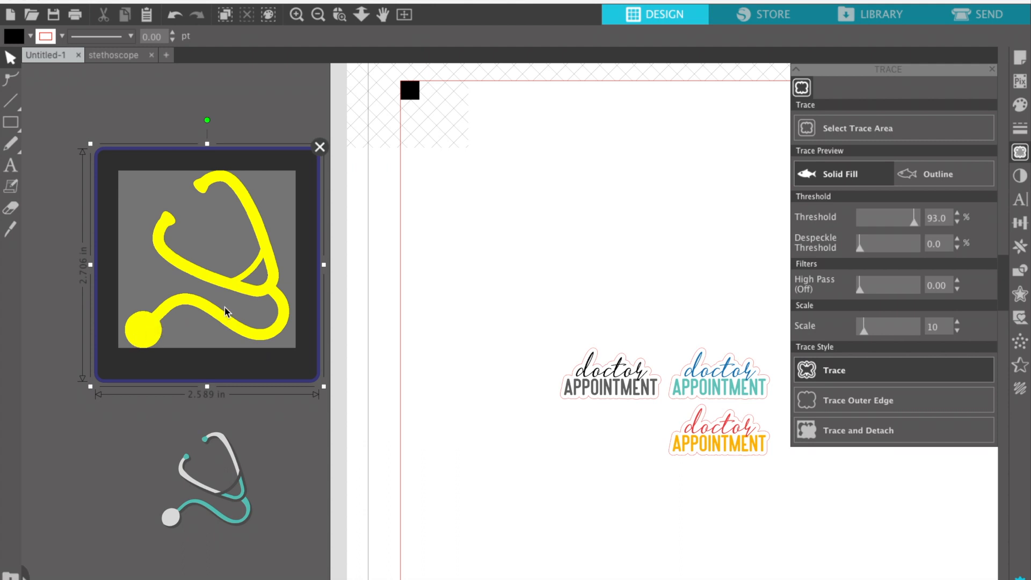
pyautogui.moveTo(914, 221)
pyautogui.mouseDown()
pyautogui.moveTo(882, 226)
pyautogui.moveTo(912, 224)
pyautogui.mouseUp()
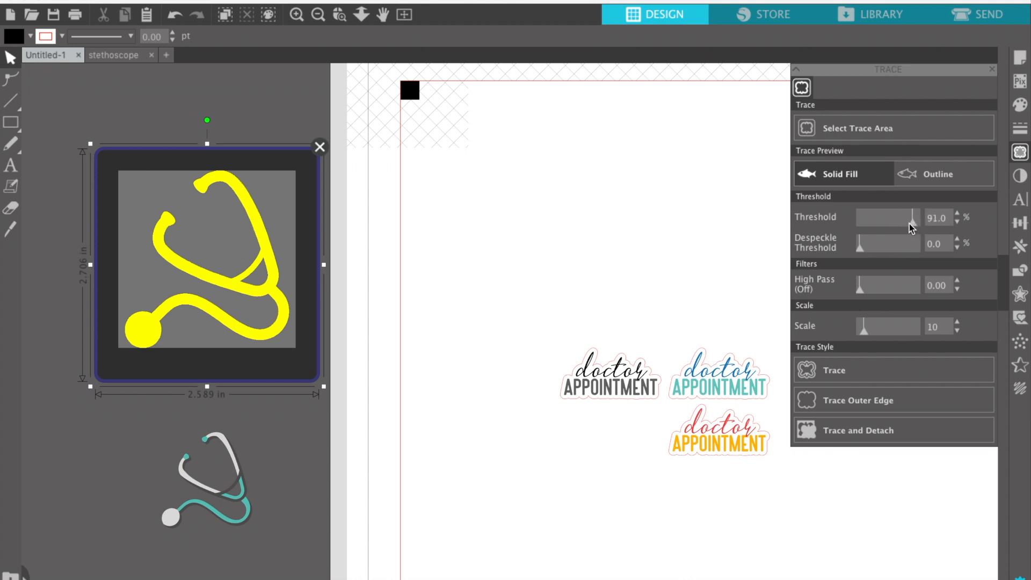
pyautogui.click(836, 371)
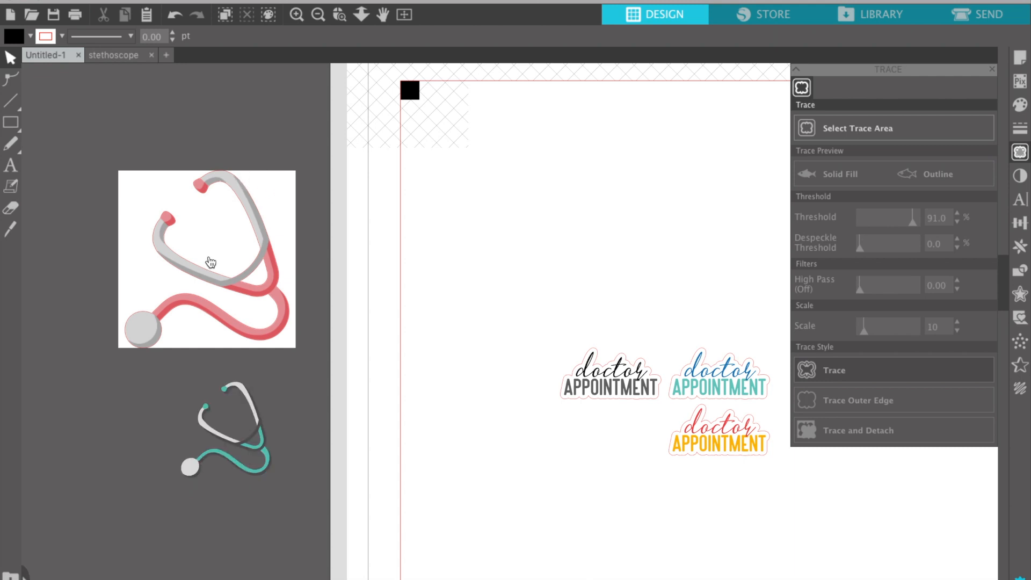
# Duplicate the black doctor APPOINTMENT sticker above the original.
pyautogui.click(259, 453)
pyautogui.click(626, 407)
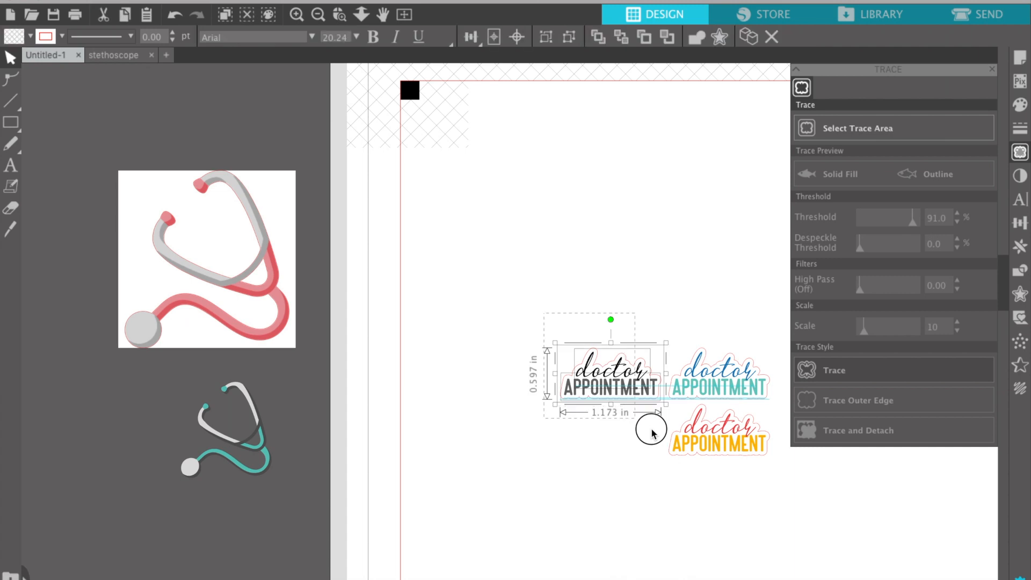
pyautogui.hscroll(3, 654, 430)
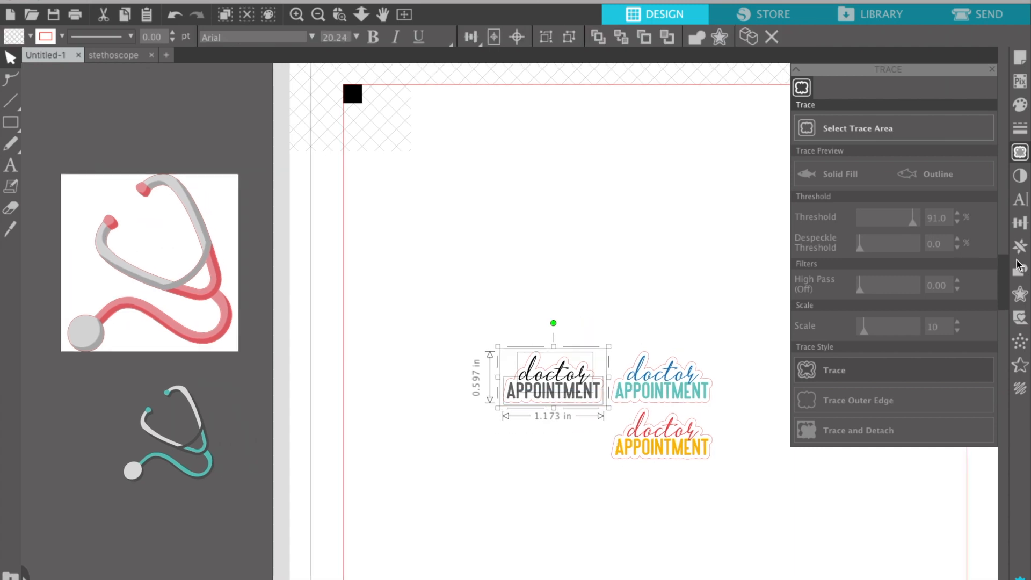
pyautogui.click(1020, 246)
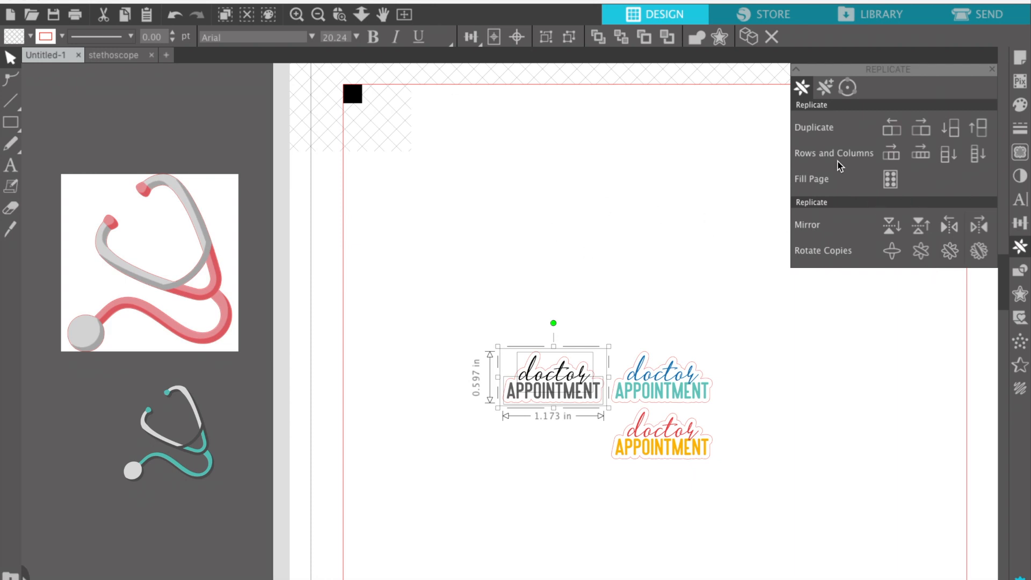
pyautogui.click(981, 130)
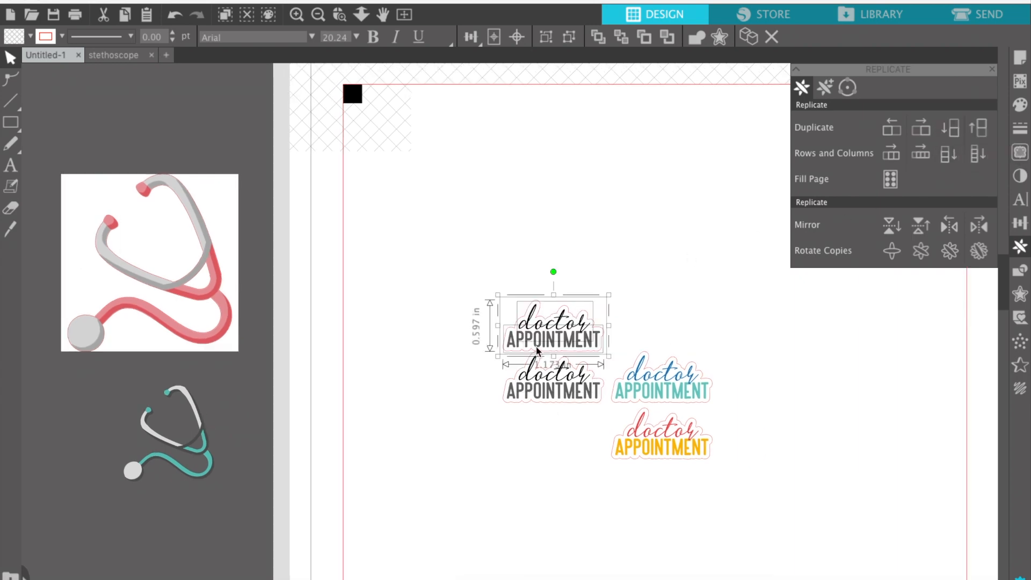
# Move the black copy to the page's upper left and delete its offset cut outline.
pyautogui.moveTo(544, 346); pyautogui.dragTo(446, 290)
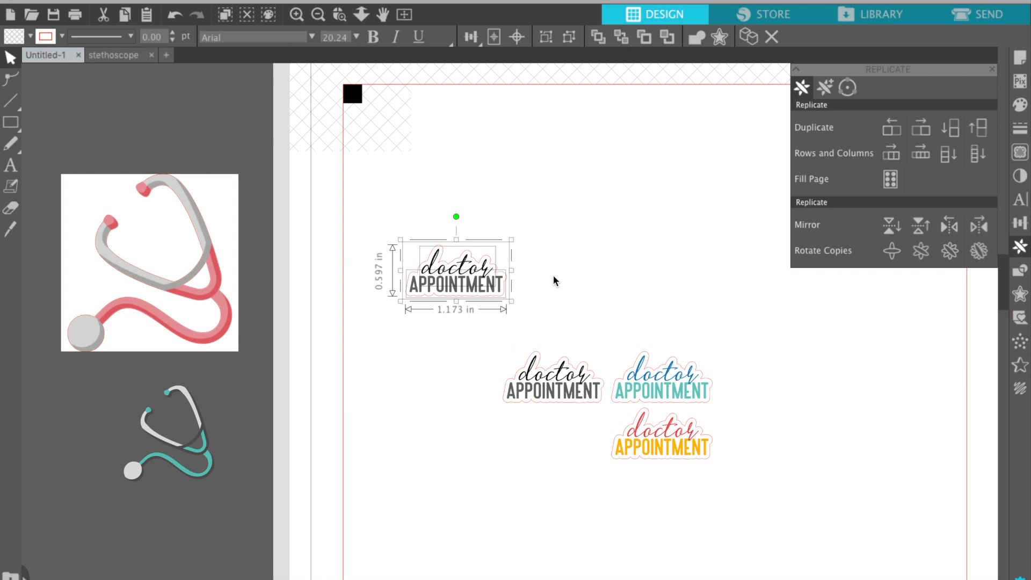
pyautogui.click(444, 308)
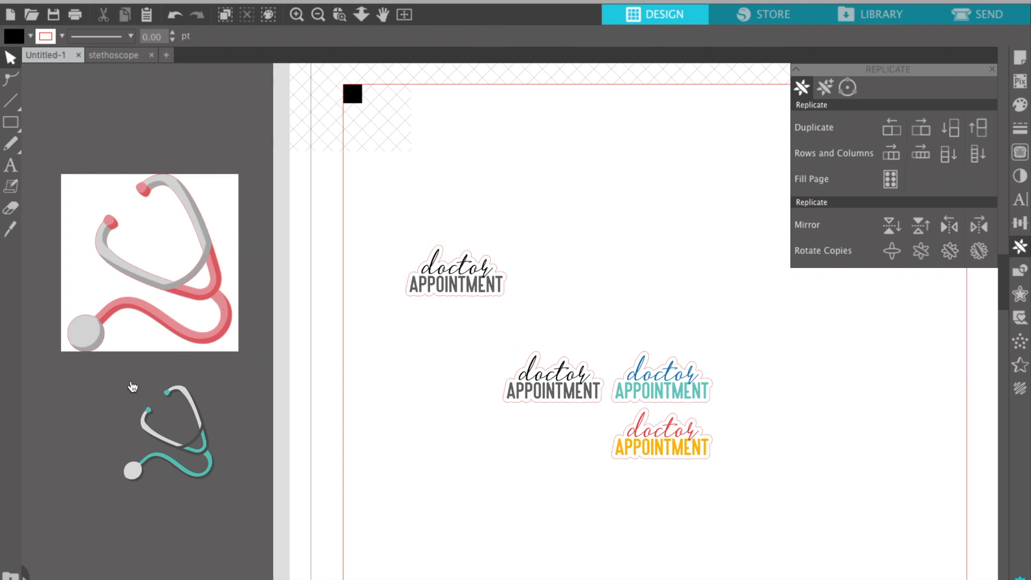
pyautogui.click(426, 304)
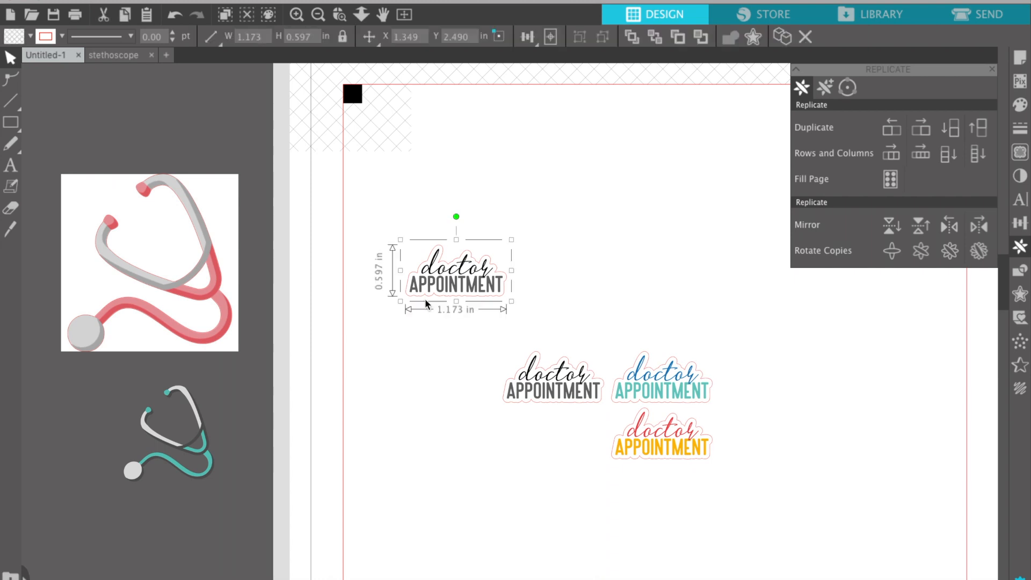
pyautogui.press('Delete')
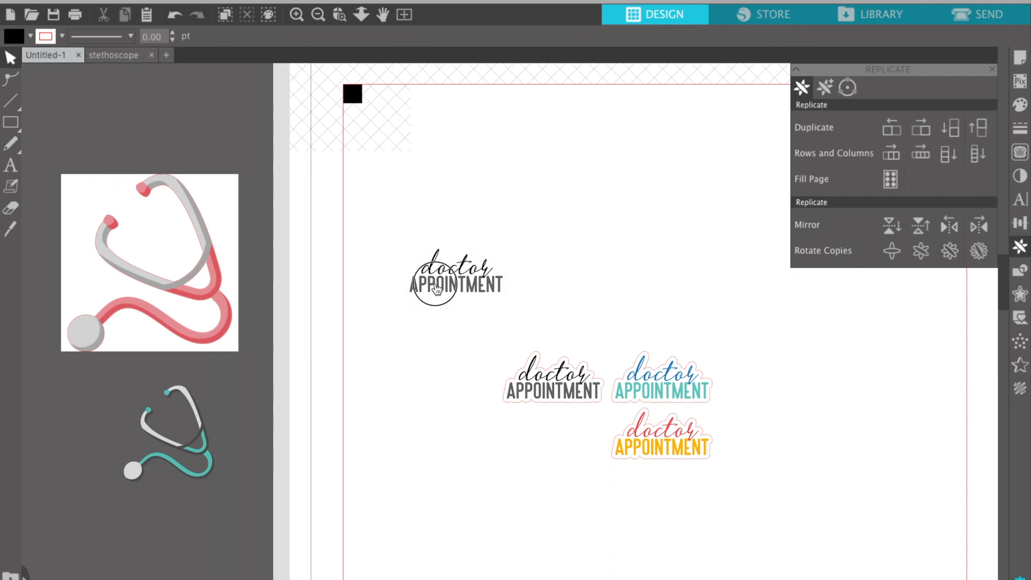
# Try abbreviating the APPOINTMENT word to APPT by editing the text.
pyautogui.click(437, 290)
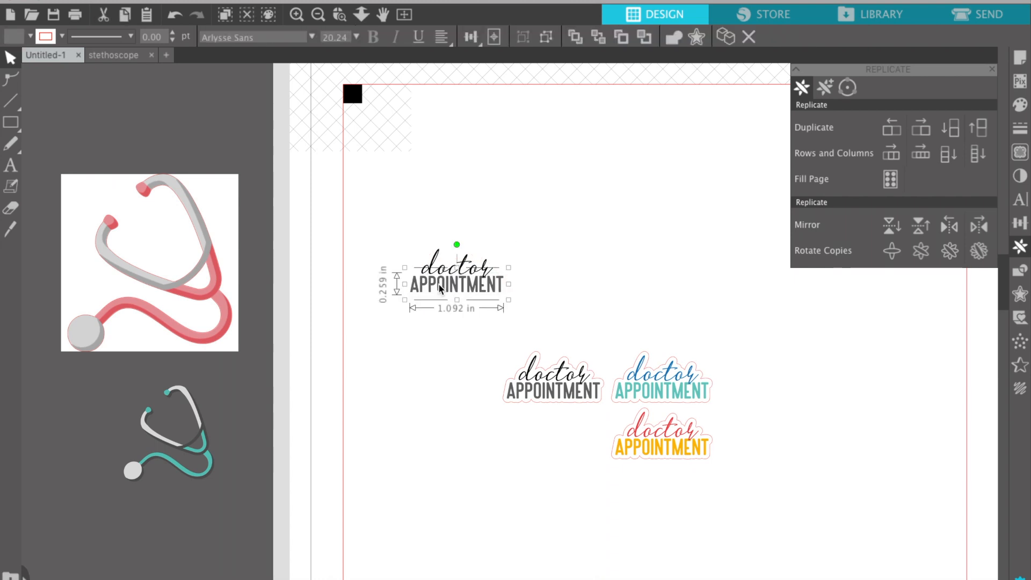
pyautogui.doubleClick(440, 284)
pyautogui.moveTo(445, 284); pyautogui.dragTo(495, 286)
pyautogui.write('T.')
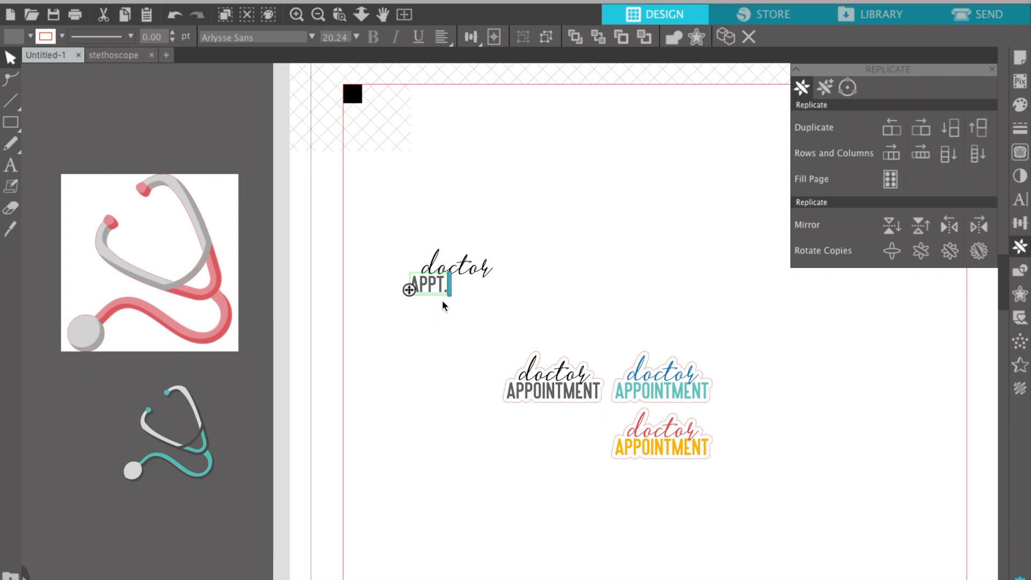
pyautogui.press('BackSpace')
pyautogui.click(393, 360)
# Try moving and enlarging APPT, then undo back to the full word APPOINTMENT.
pyautogui.moveTo(434, 286); pyautogui.dragTo(444, 286)
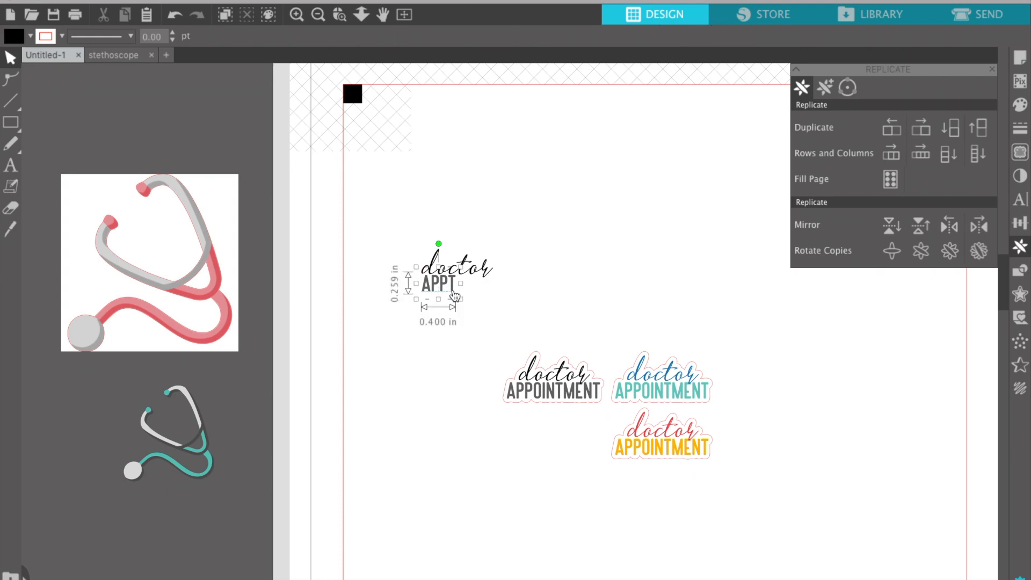
pyautogui.moveTo(458, 299); pyautogui.dragTo(501, 311)
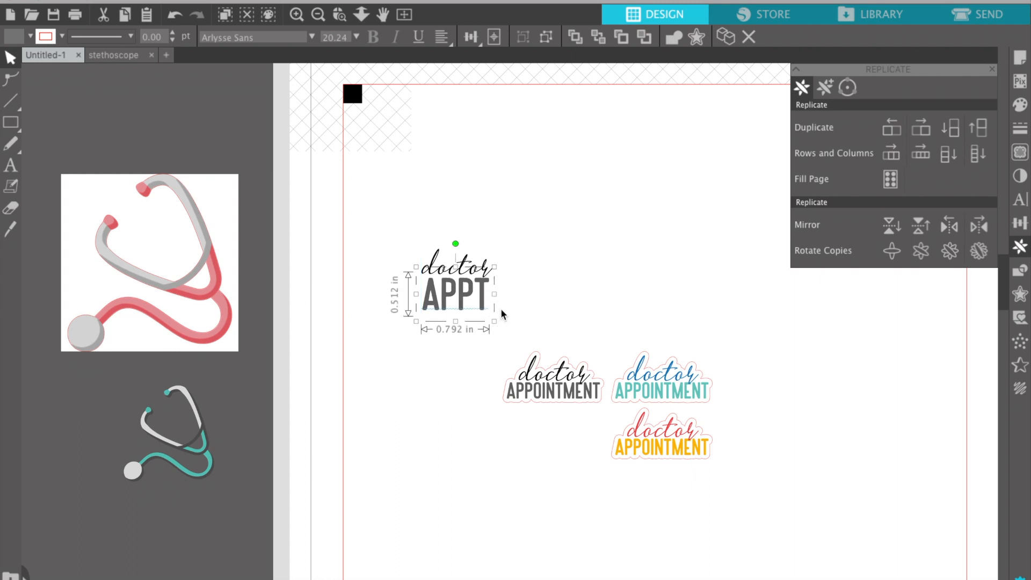
pyautogui.hotkey('ctrl', 'z')
pyautogui.click(501, 312)
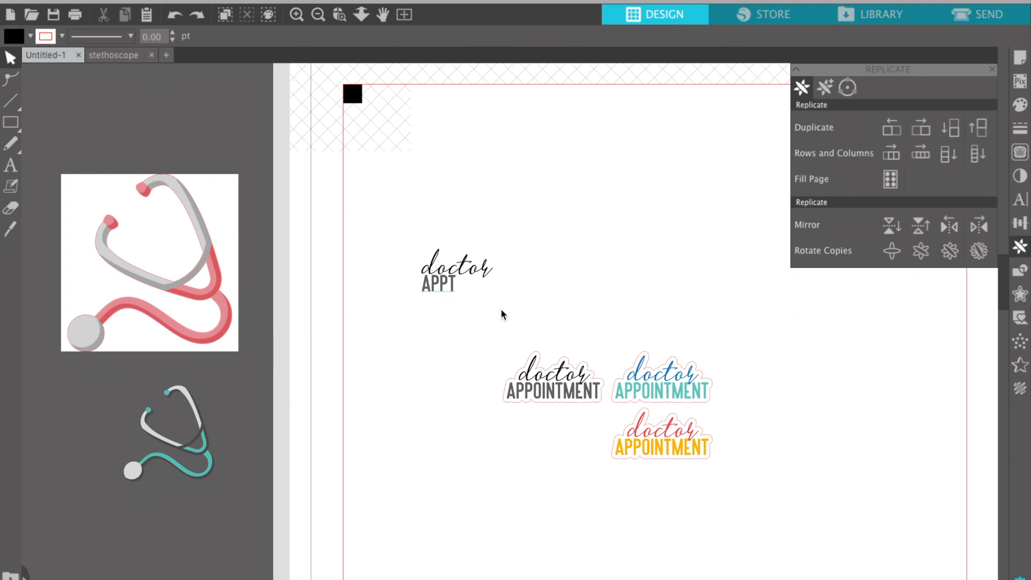
pyautogui.hotkey('ctrl', 'z')
pyautogui.hotkey('ctrl', 'z')
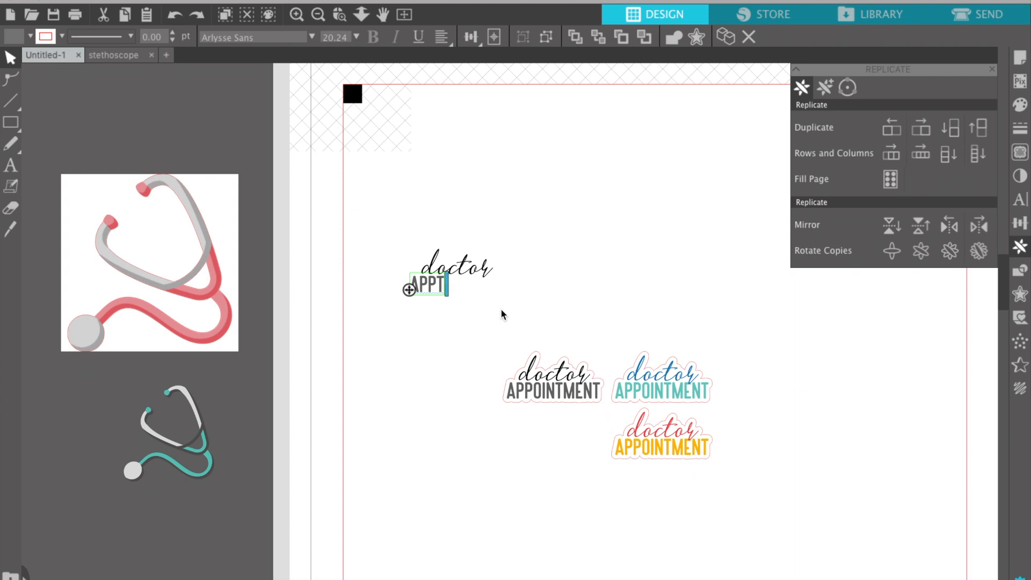
pyautogui.press('Left')
pyautogui.hotkey('ctrl', 'z')
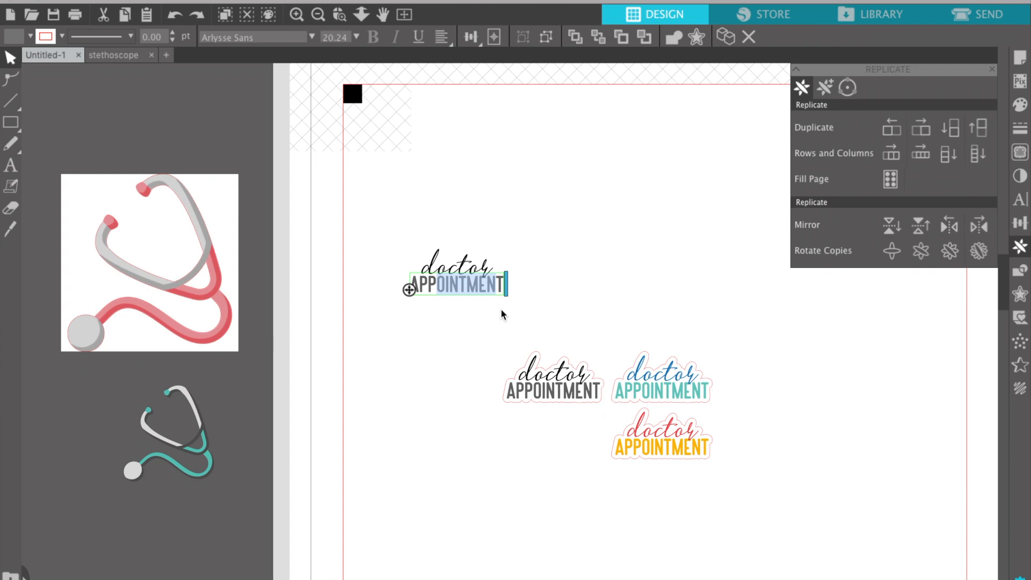
pyautogui.press('Left')
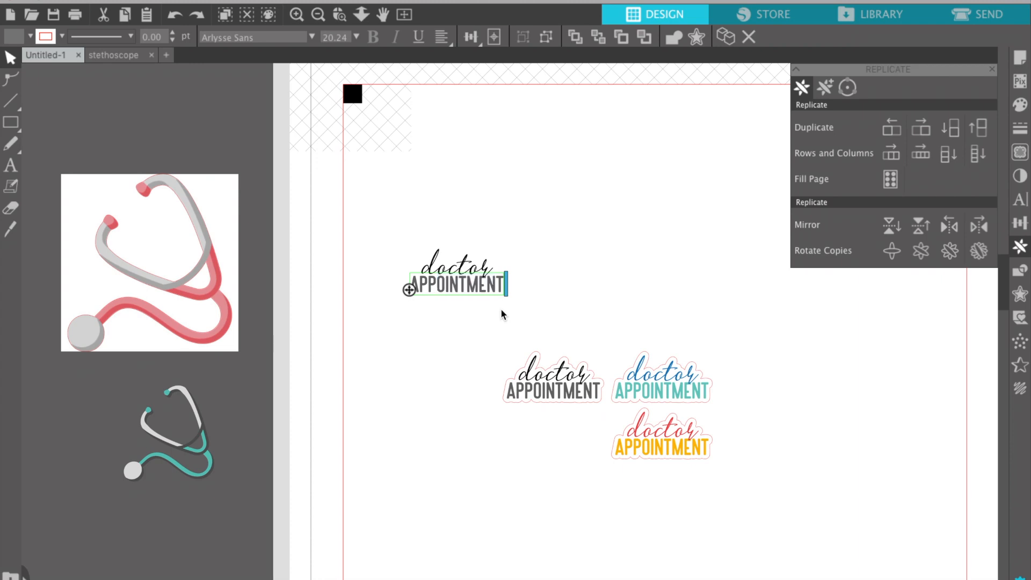
pyautogui.click(442, 326)
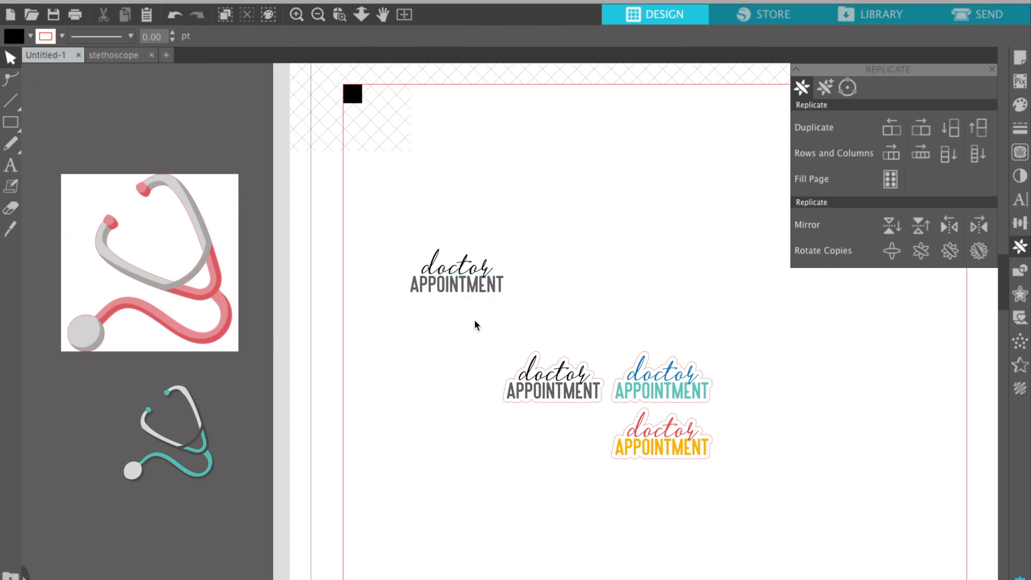
# Resize APPOINTMENT to about 0.855 in wide and nudge it left under doctor.
pyautogui.click(479, 292)
pyautogui.moveTo(505, 304); pyautogui.dragTo(497, 298)
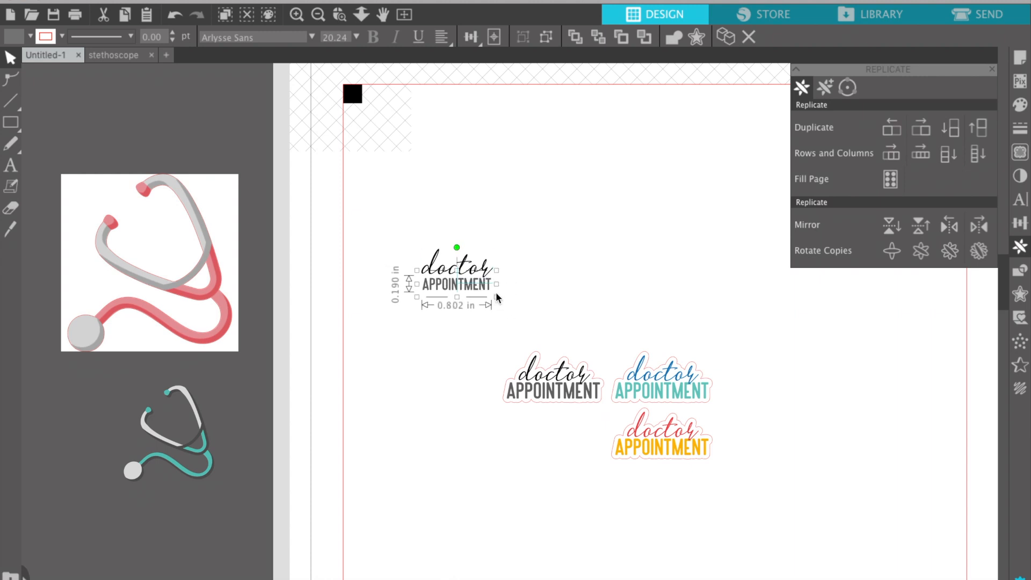
pyautogui.click(540, 296)
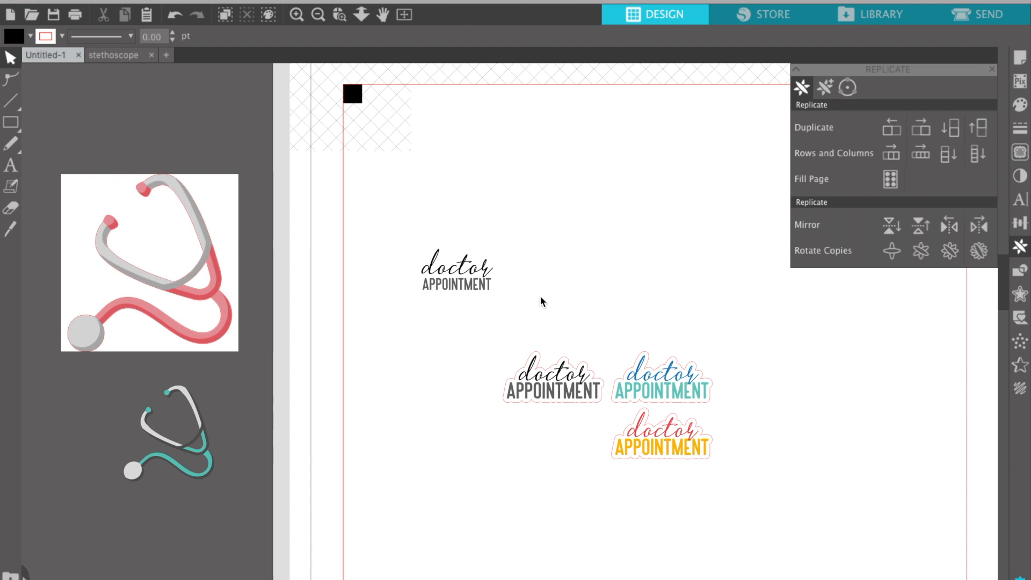
pyautogui.click(481, 294)
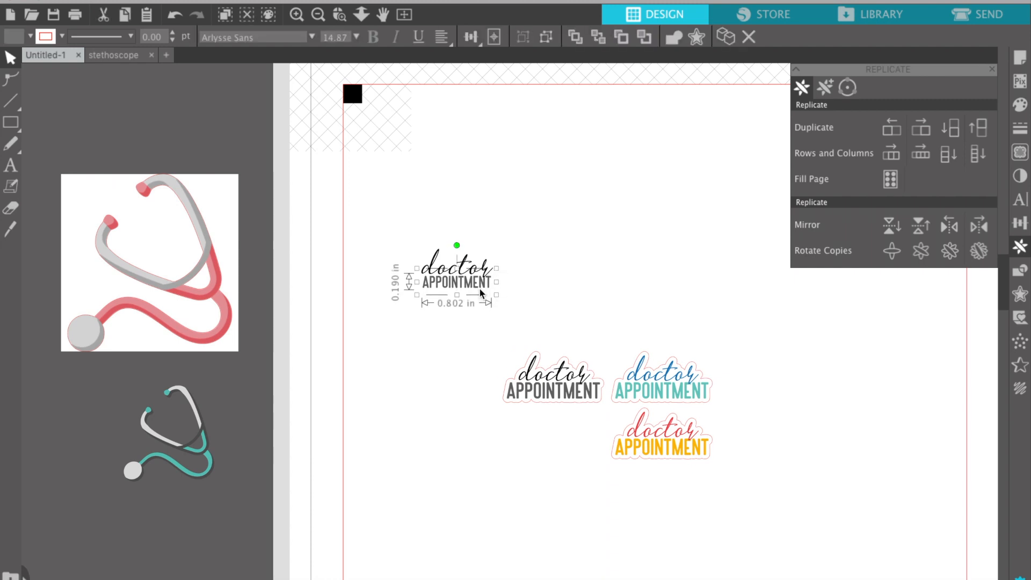
pyautogui.press('Left')
pyautogui.press('Left')
pyautogui.press('Left')
pyautogui.press('Left')
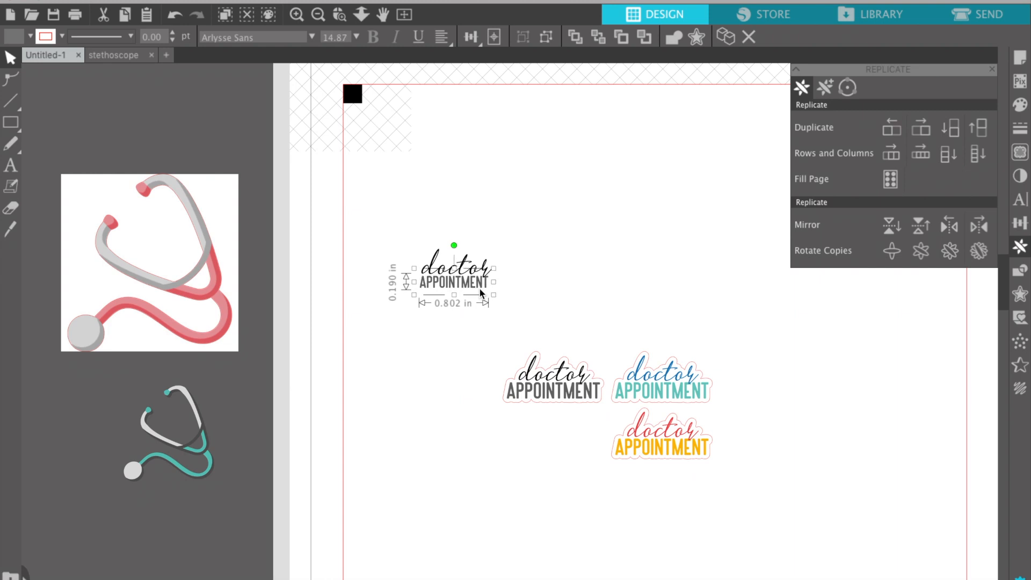
pyautogui.click(495, 295)
pyautogui.moveTo(495, 296); pyautogui.dragTo(500, 299)
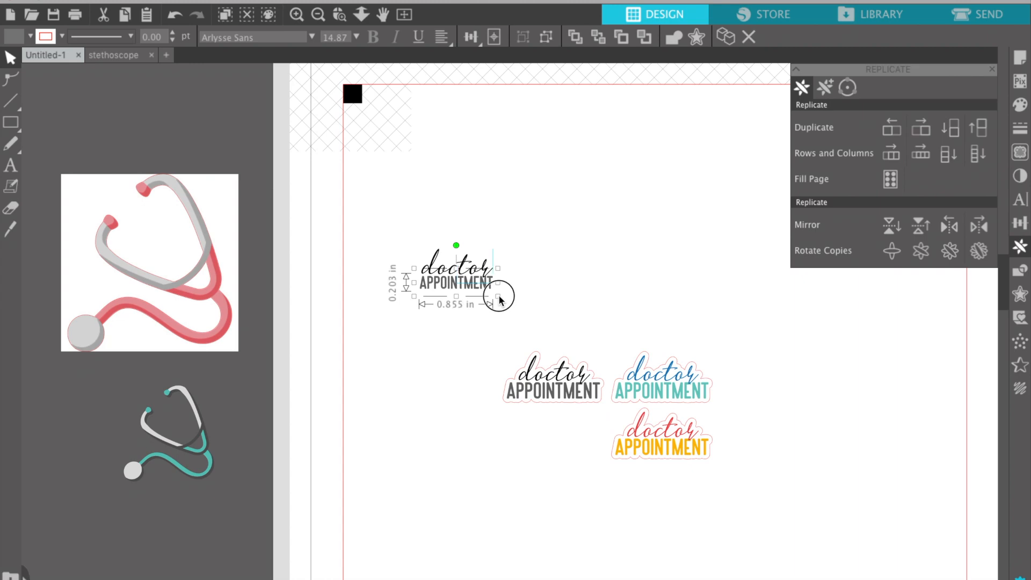
pyautogui.click(561, 304)
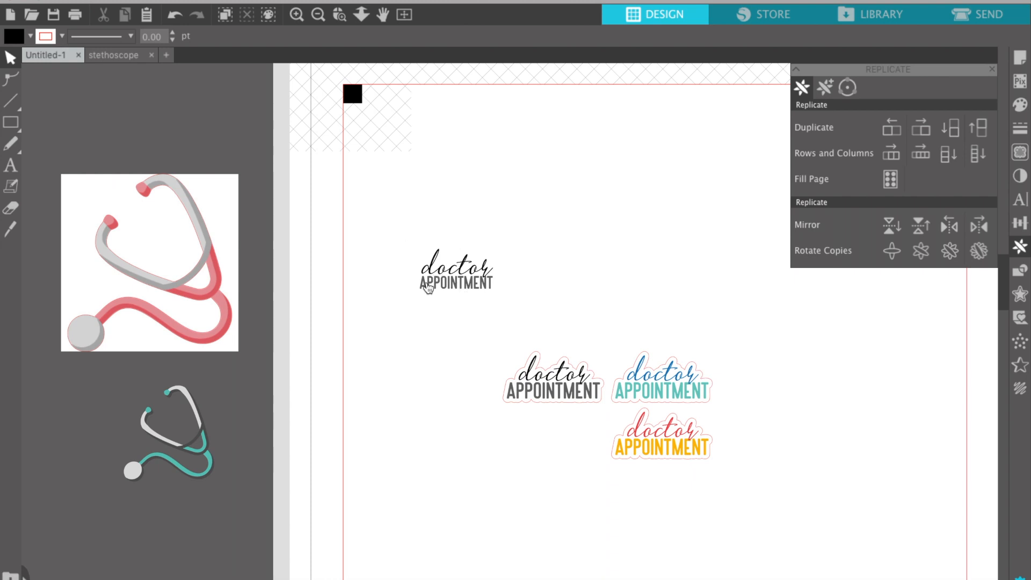
# Place the teal stethoscope beside the text, shrink it under half size, and tilt it clockwise.
pyautogui.moveTo(192, 438); pyautogui.dragTo(398, 267)
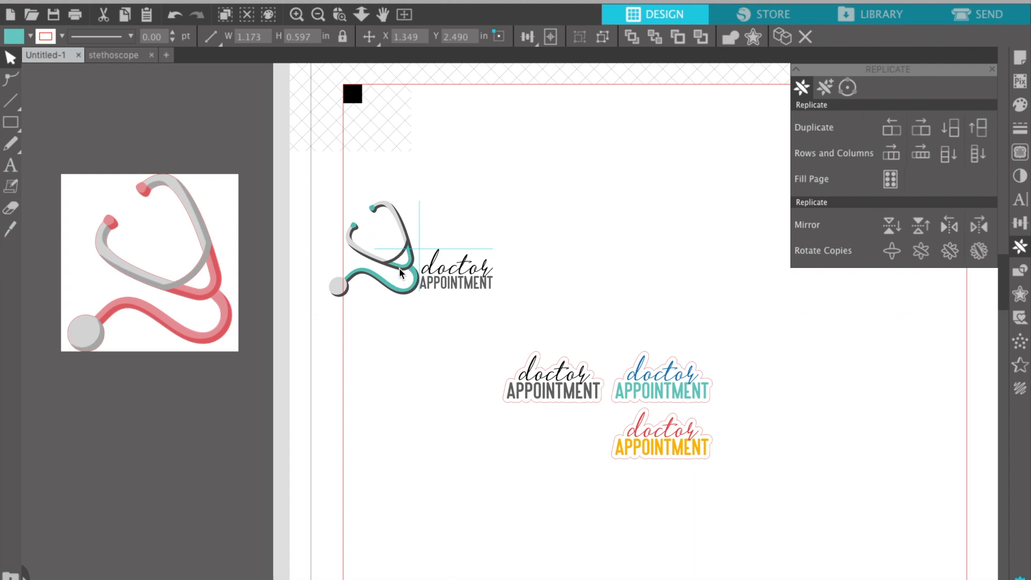
pyautogui.click(397, 264)
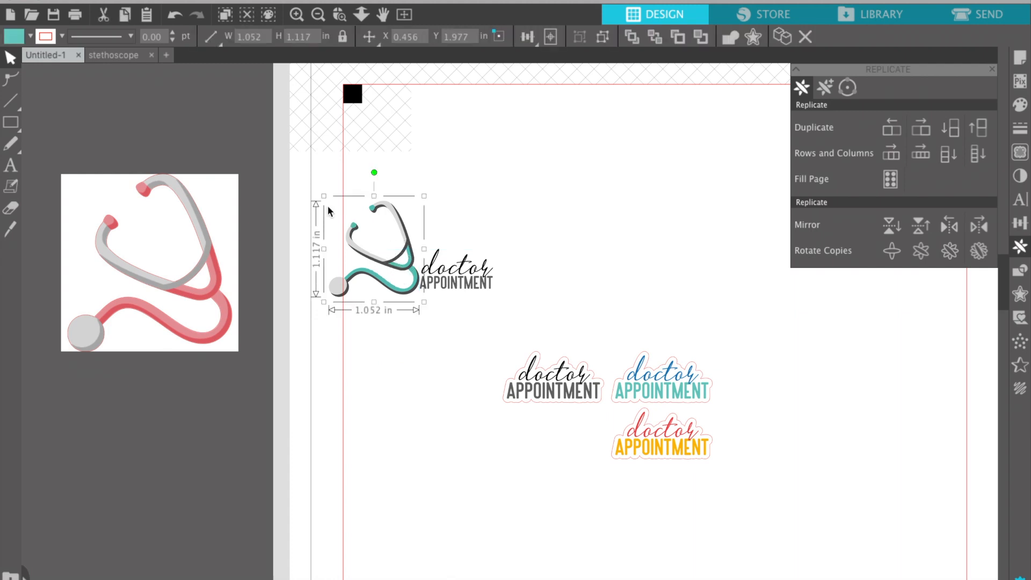
pyautogui.moveTo(323, 197); pyautogui.dragTo(383, 248)
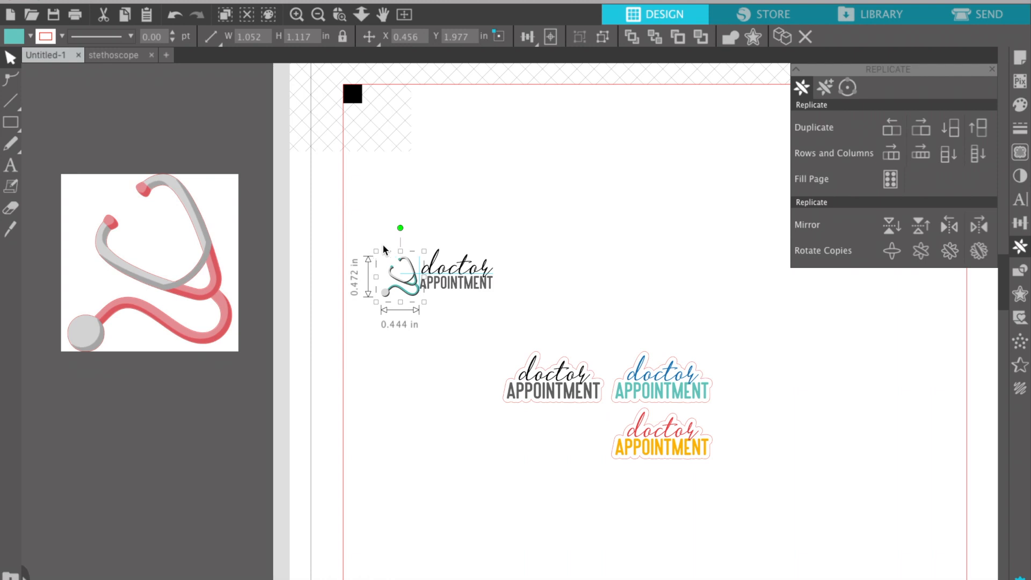
pyautogui.moveTo(389, 272); pyautogui.dragTo(387, 273)
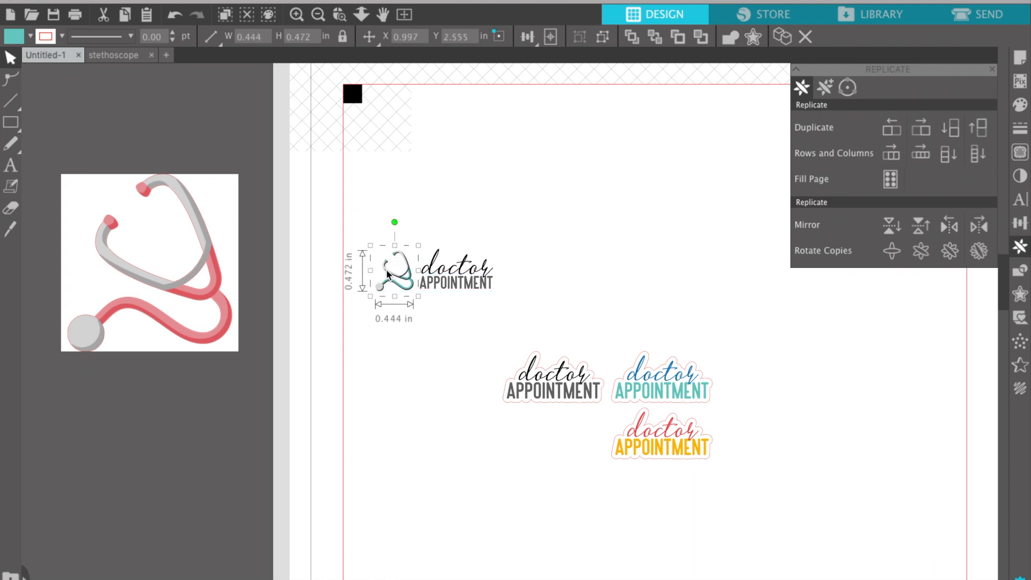
pyautogui.press('Right')
pyautogui.press('Right')
pyautogui.press('Right')
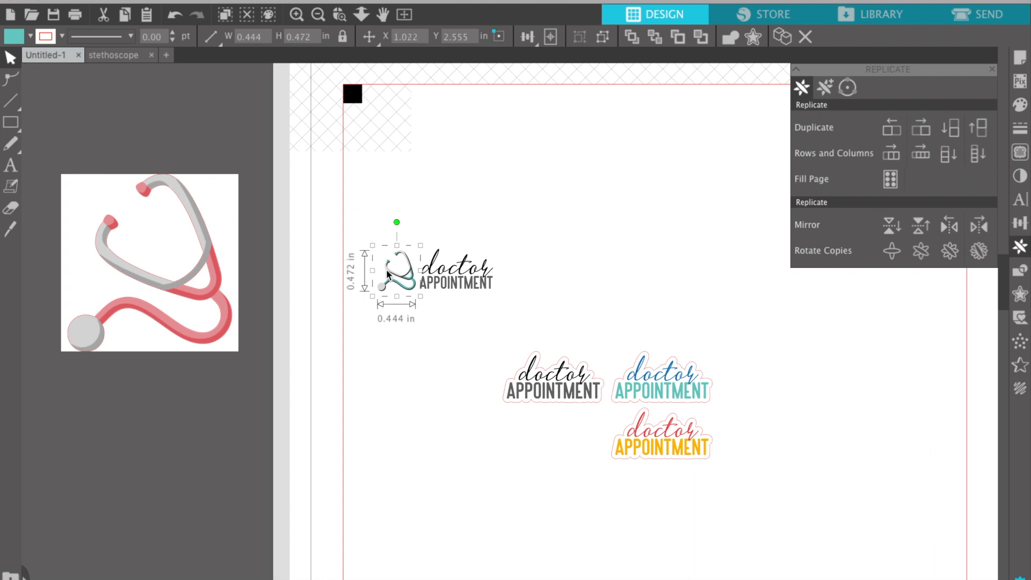
pyautogui.press('Up')
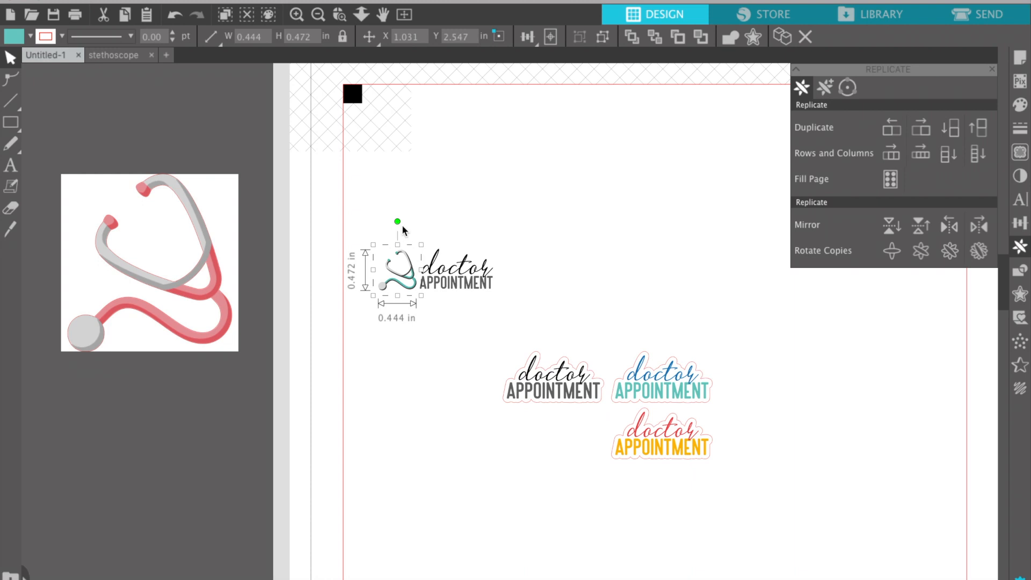
pyautogui.moveTo(420, 229); pyautogui.dragTo(419, 222)
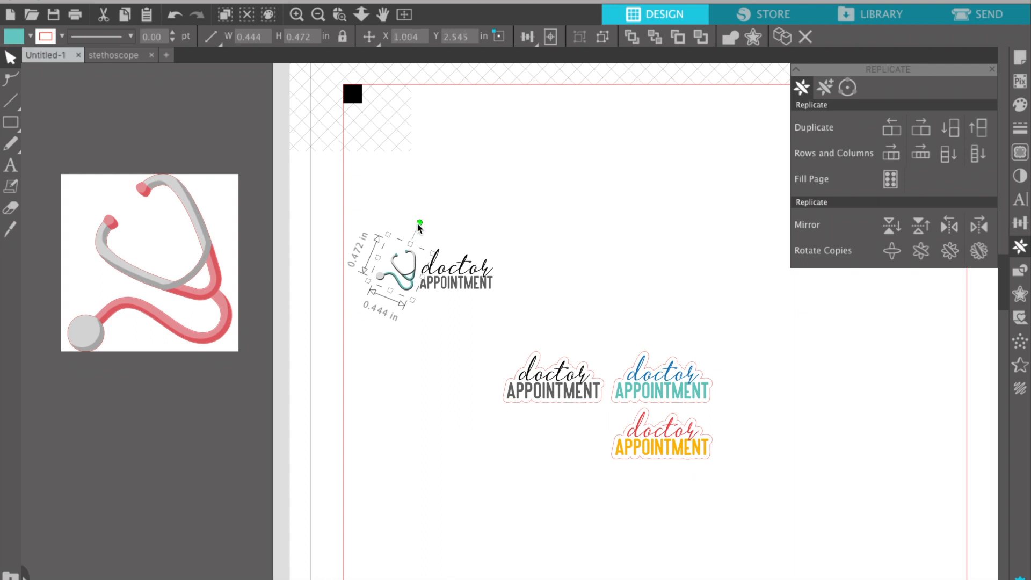
# Shrink the stethoscope slightly more, nudge it up, and select the combined logo.
pyautogui.click(443, 365)
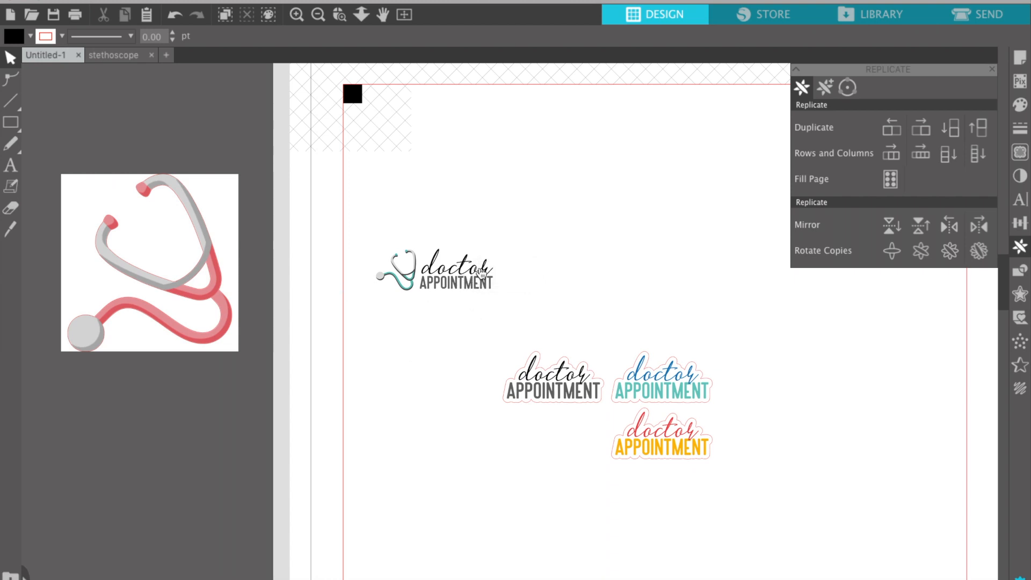
pyautogui.click(416, 258)
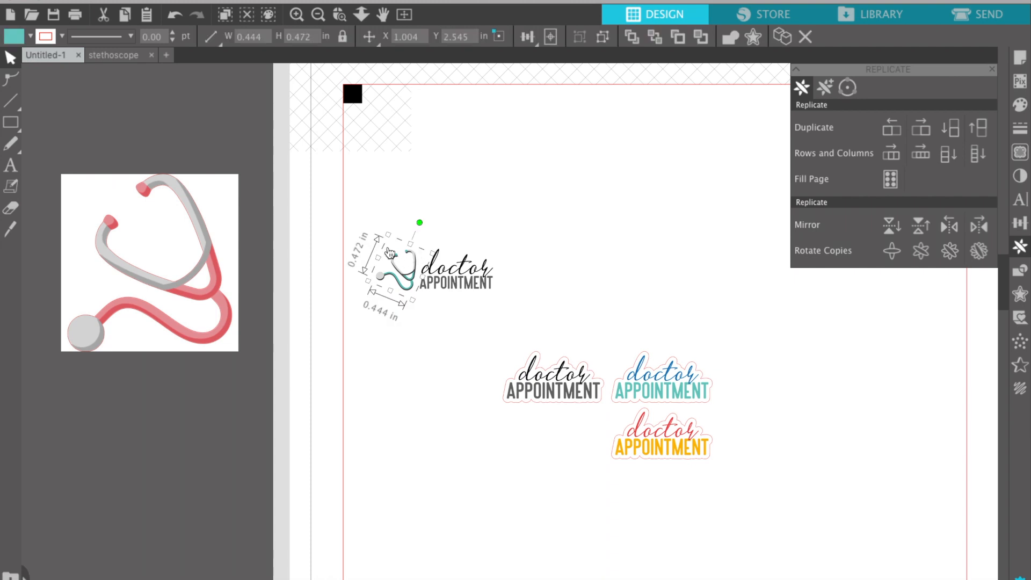
pyautogui.moveTo(387, 234); pyautogui.dragTo(391, 238)
pyautogui.press('Up')
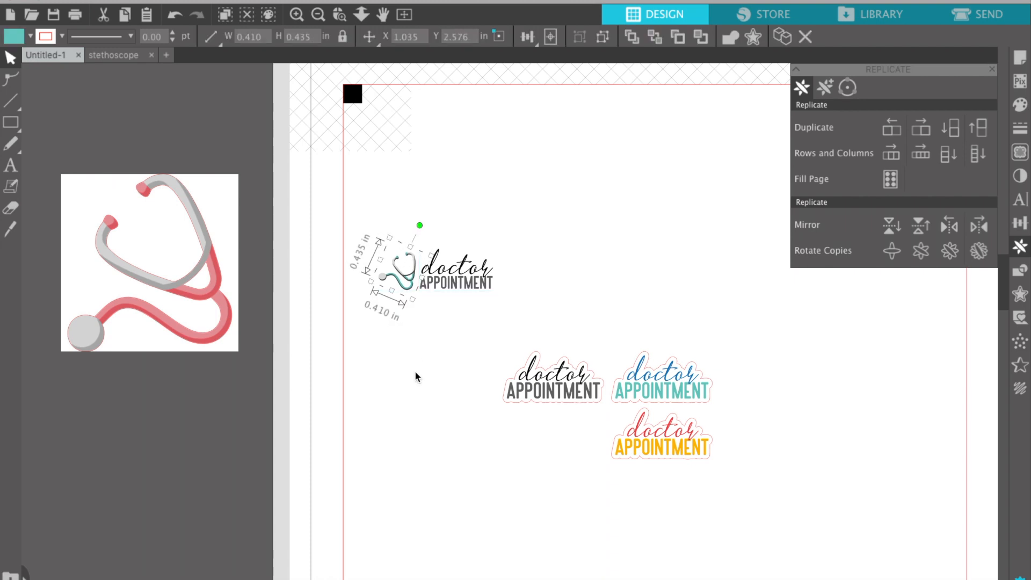
pyautogui.click(425, 384)
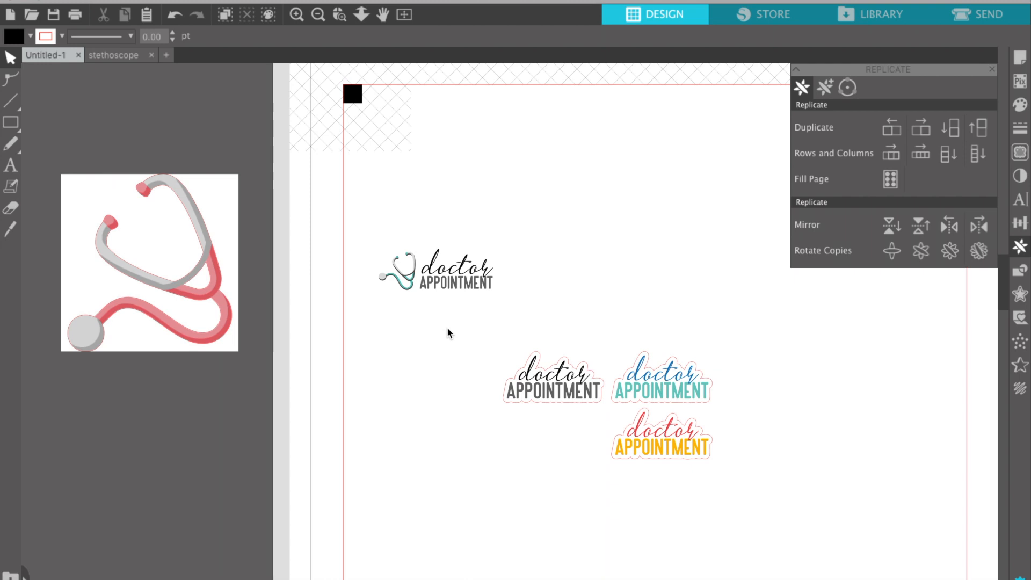
pyautogui.click(378, 248)
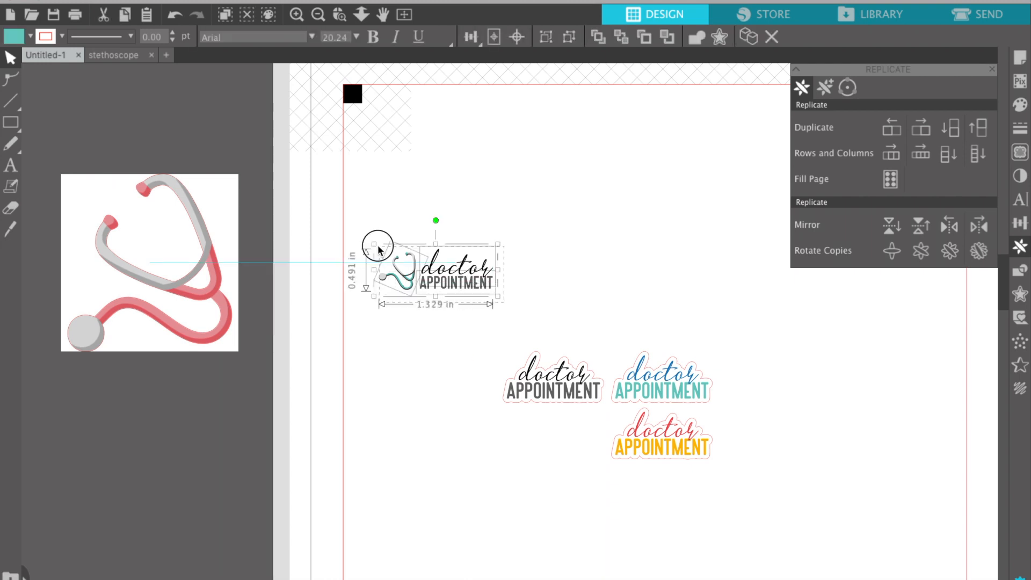
# Add a rounded 0.045 in outer offset cut line around the stethoscope-and-text logo.
pyautogui.click(1020, 295)
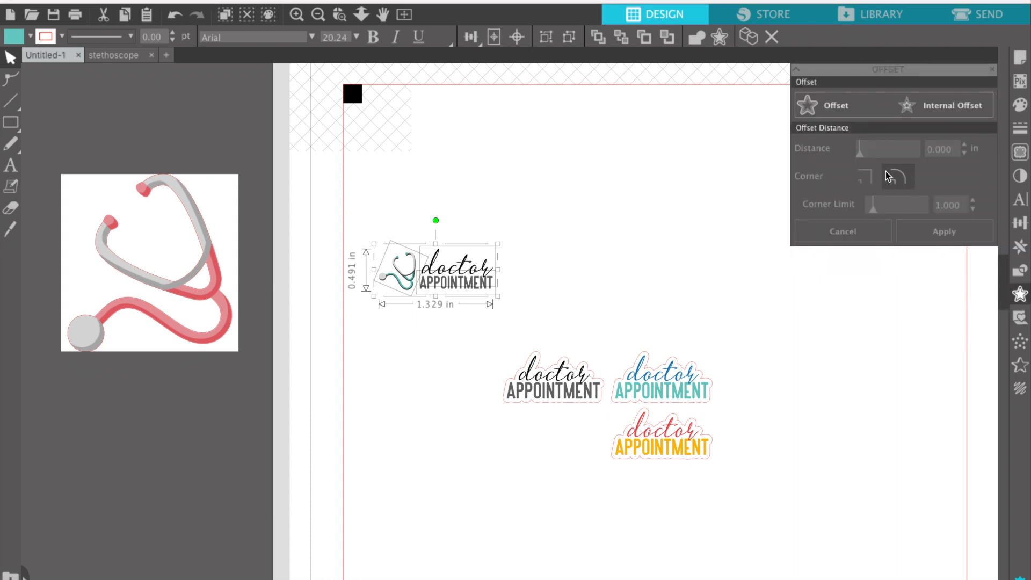
pyautogui.click(841, 106)
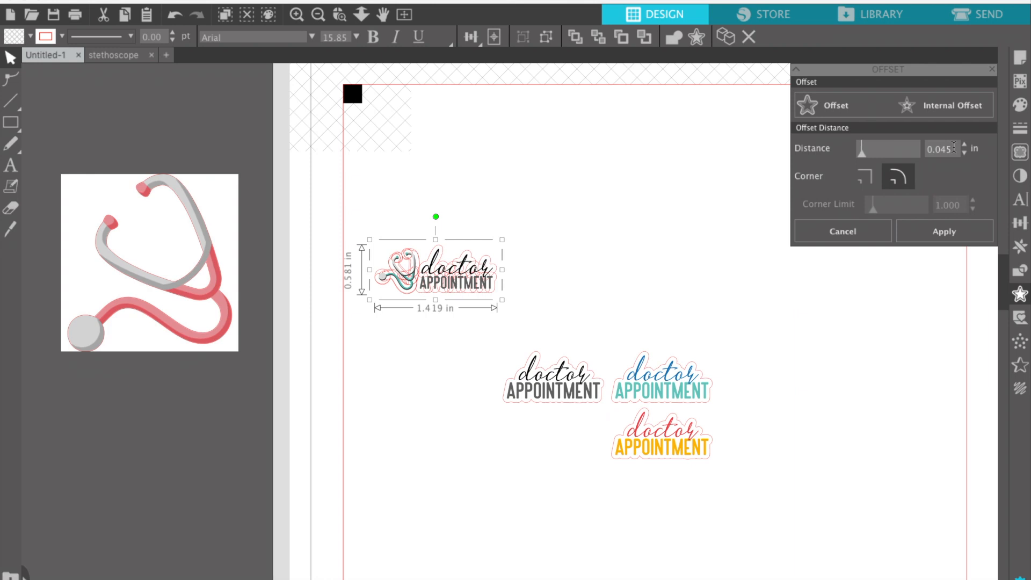
pyautogui.click(953, 236)
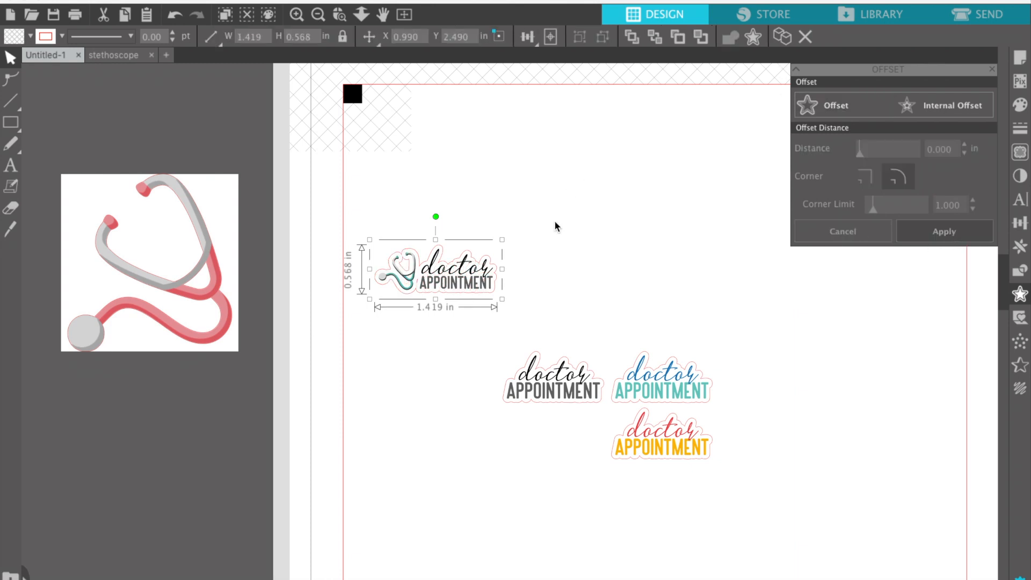
# Zoom in on the logo and delete the stray offset nodes left of APPOINTMENT.
pyautogui.click(297, 16)
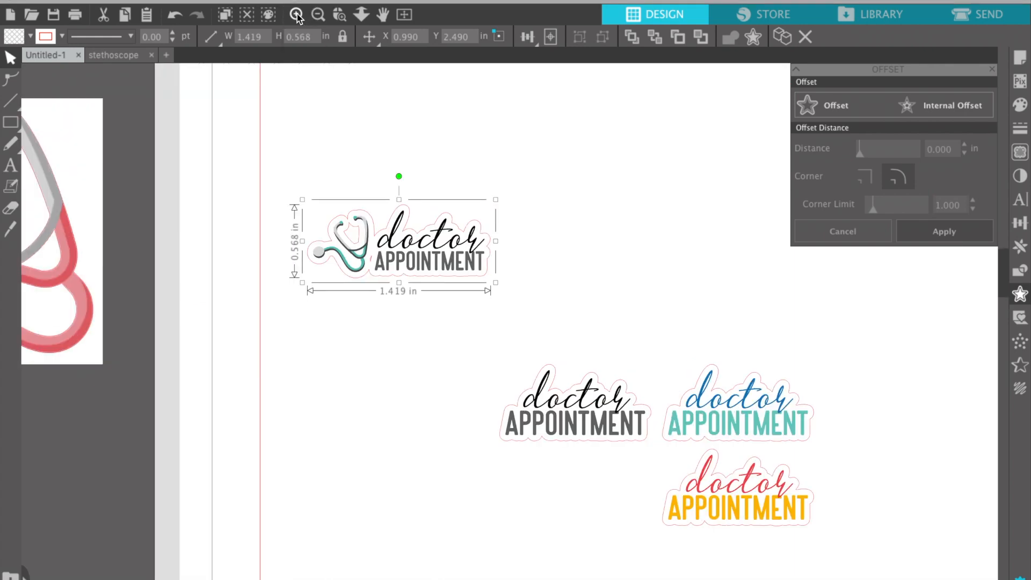
pyautogui.click(297, 16)
pyautogui.hscroll(-3, 304, 183)
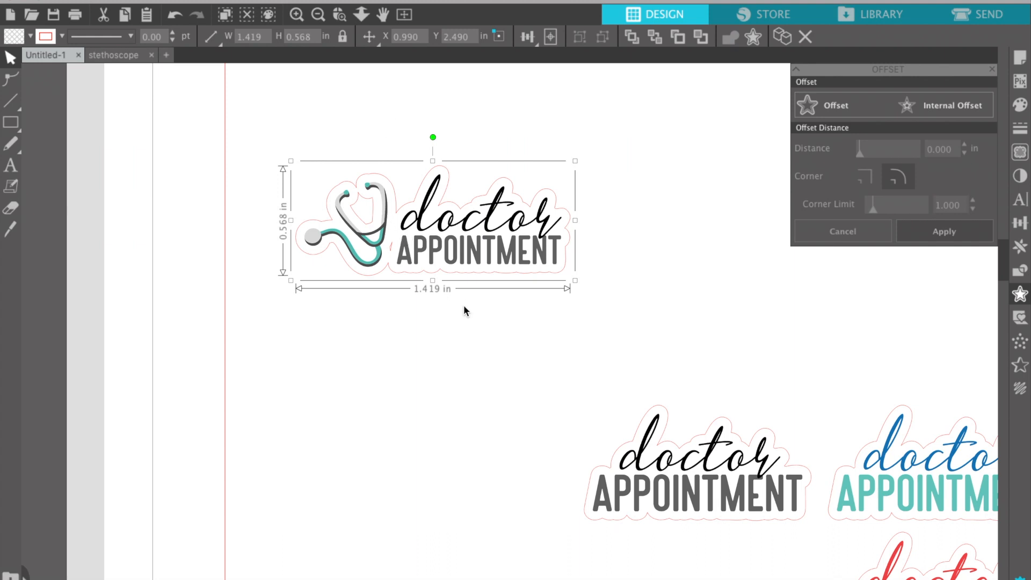
pyautogui.click(409, 301)
pyautogui.click(390, 252)
pyautogui.doubleClick(398, 277)
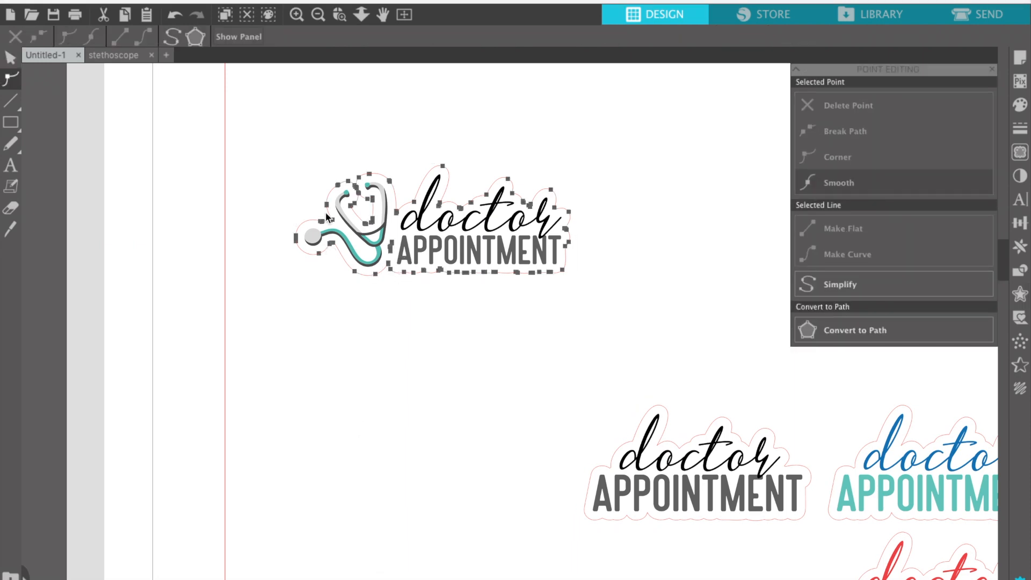
pyautogui.click(392, 246)
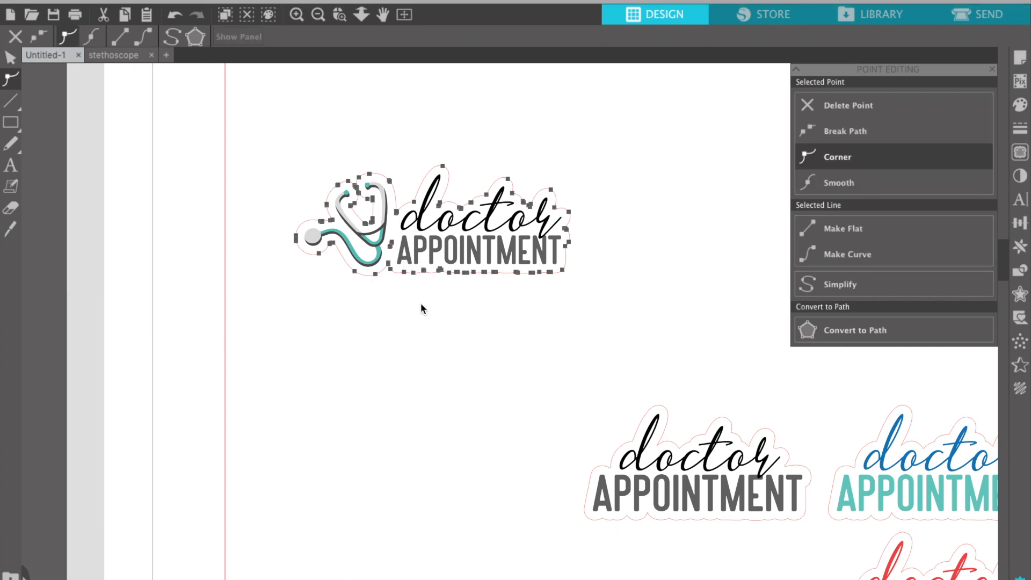
pyautogui.press('Delete')
pyautogui.press('Delete')
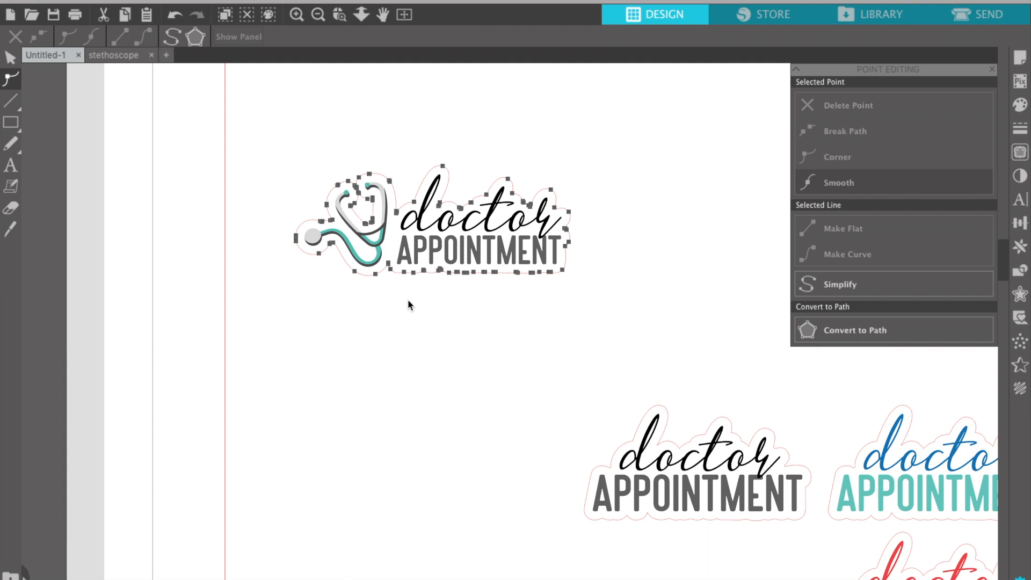
pyautogui.click(408, 301)
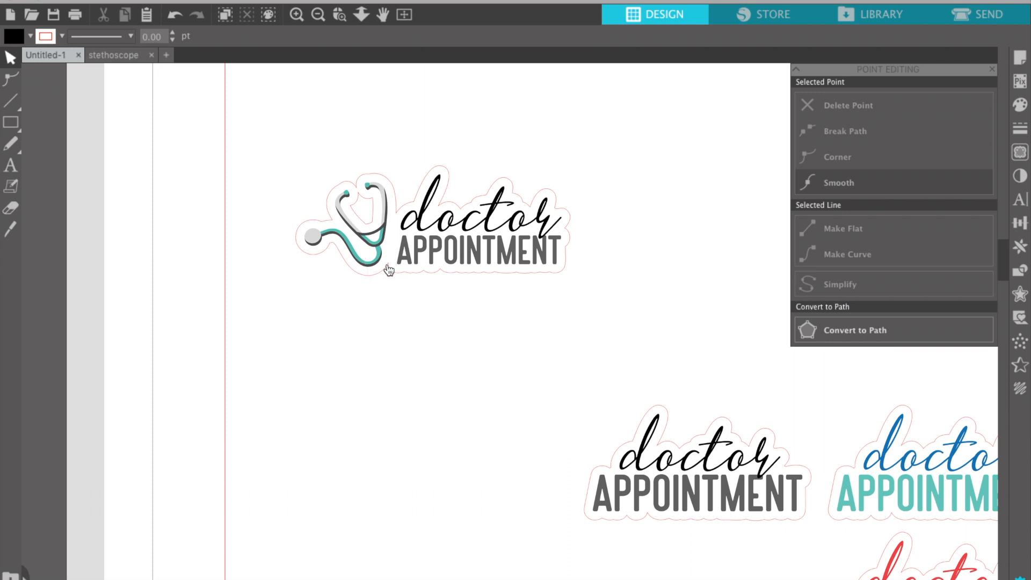
# Release the offset's compound path and delete the inner outline inside the stethoscope loop.
pyautogui.click(389, 267)
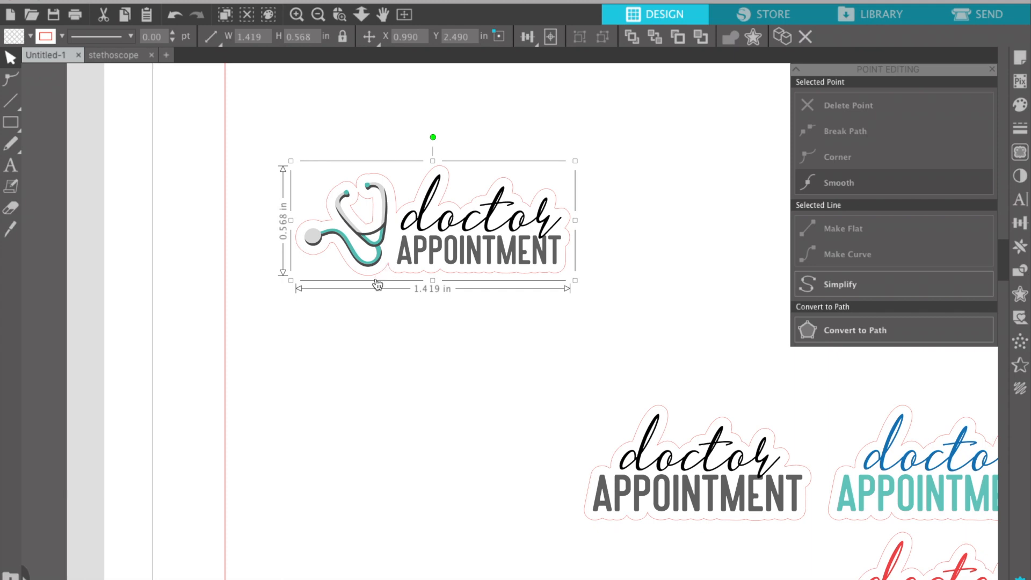
pyautogui.rightClick(401, 279)
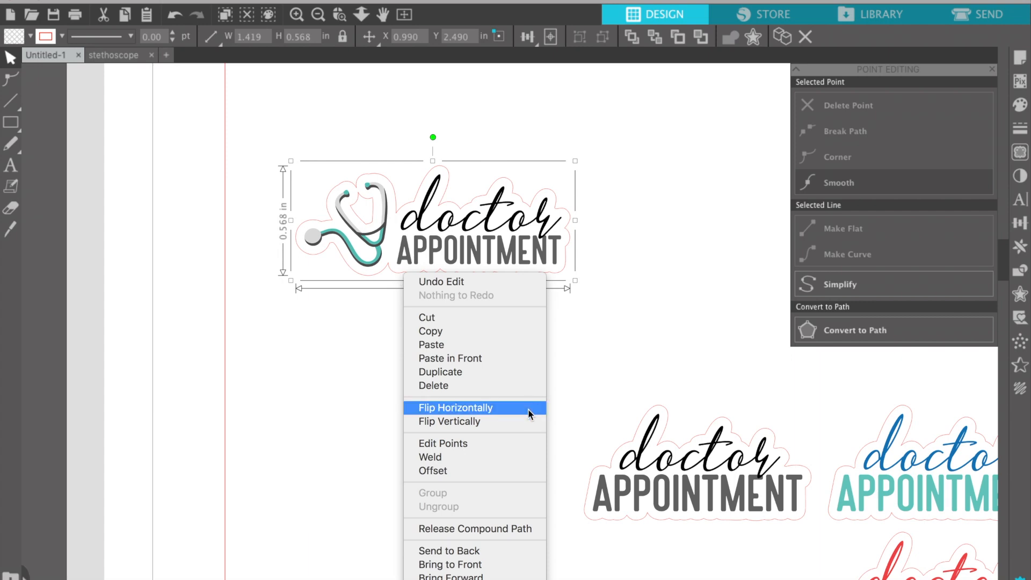
pyautogui.click(519, 530)
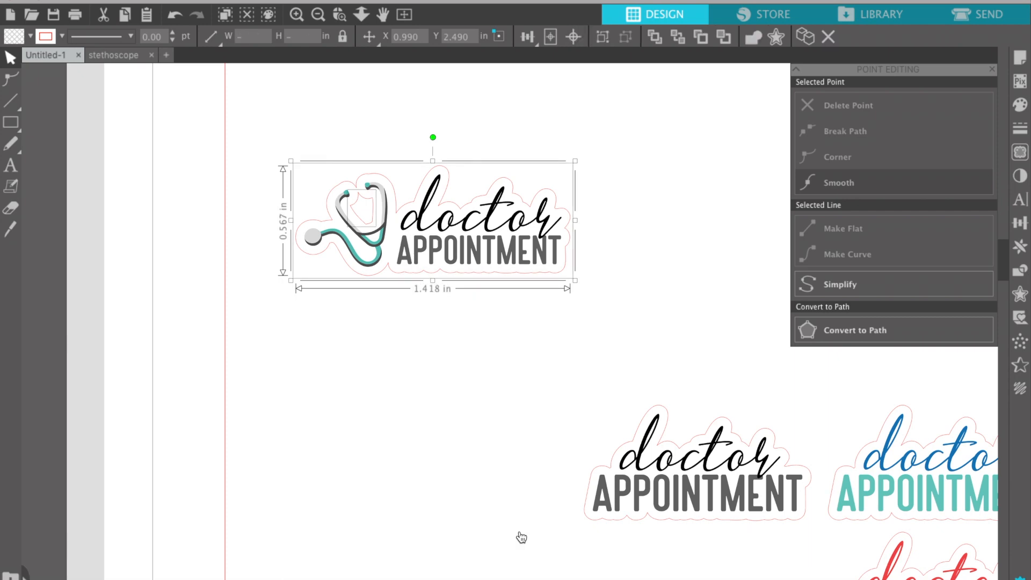
pyautogui.click(384, 324)
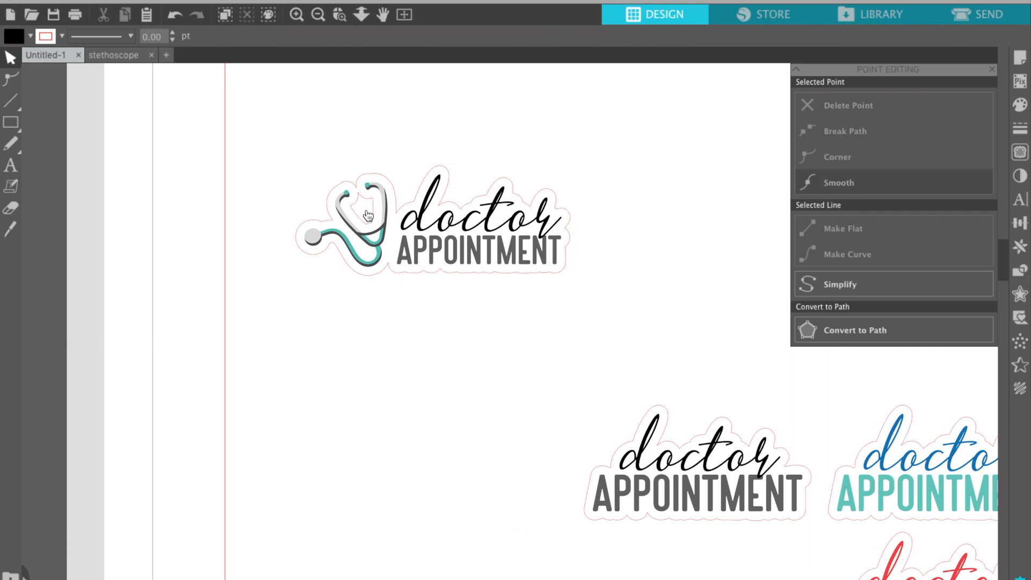
pyautogui.click(375, 228)
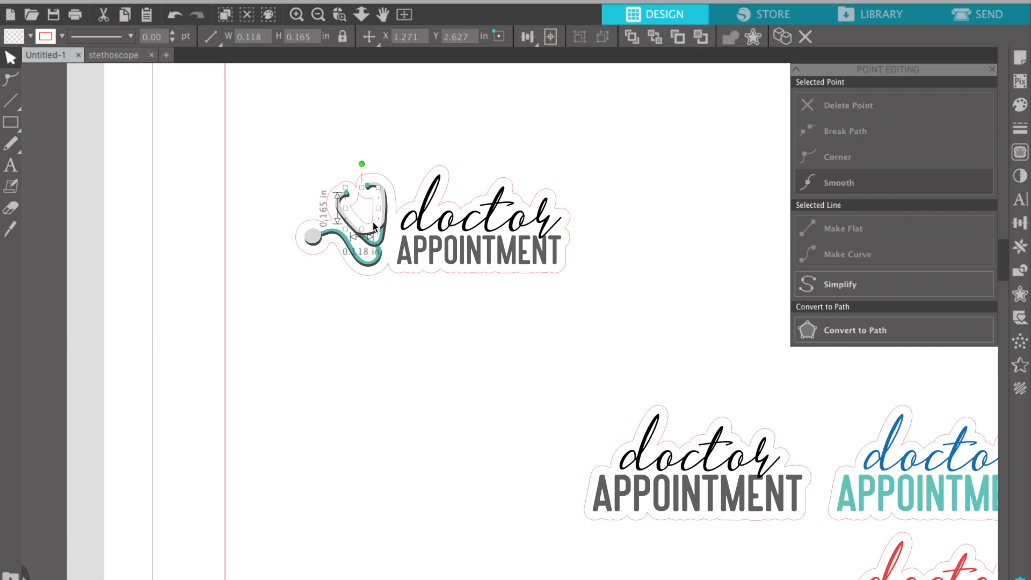
pyautogui.press('Delete')
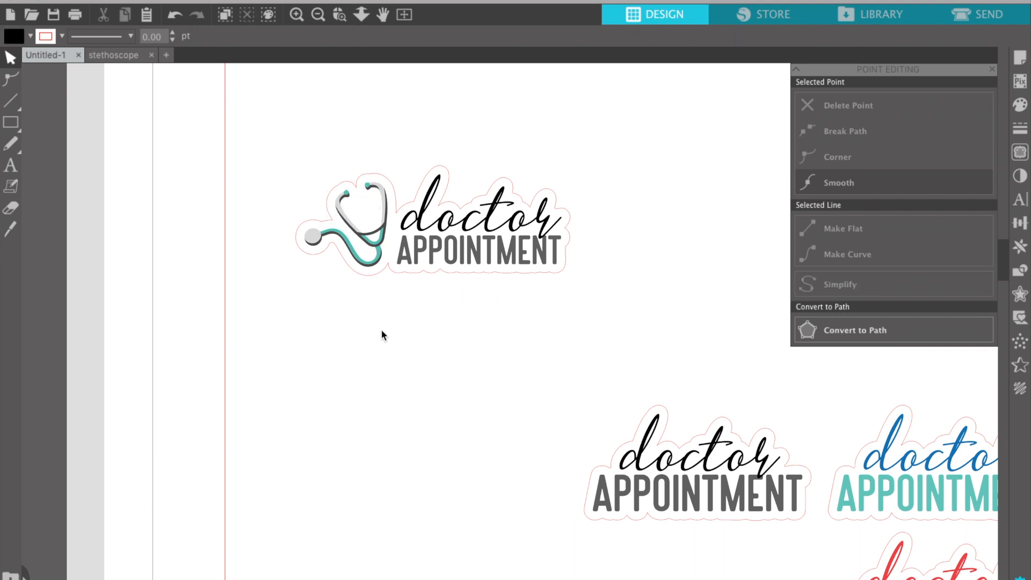
# Enter point editing on the stethoscope's offset line and zoom in on its top.
pyautogui.click(392, 273)
pyautogui.doubleClick(391, 273)
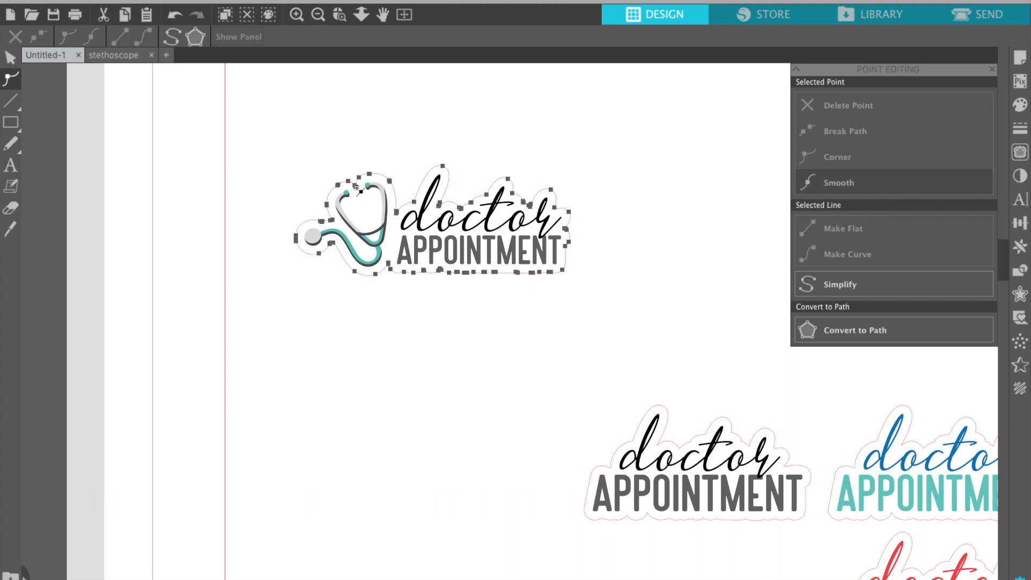
pyautogui.click(356, 184)
pyautogui.press('Tab')
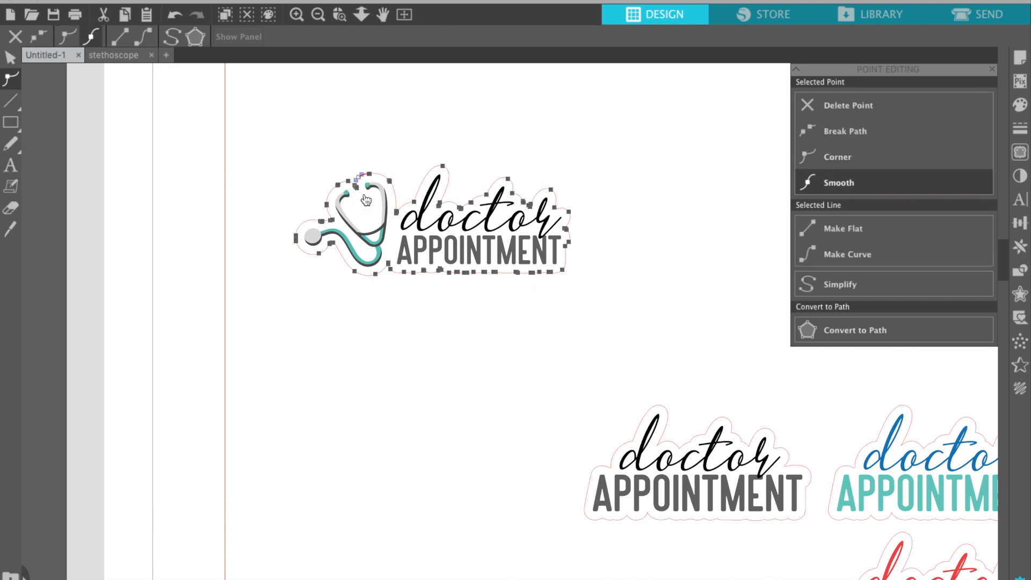
pyautogui.click(295, 17)
pyautogui.click(296, 18)
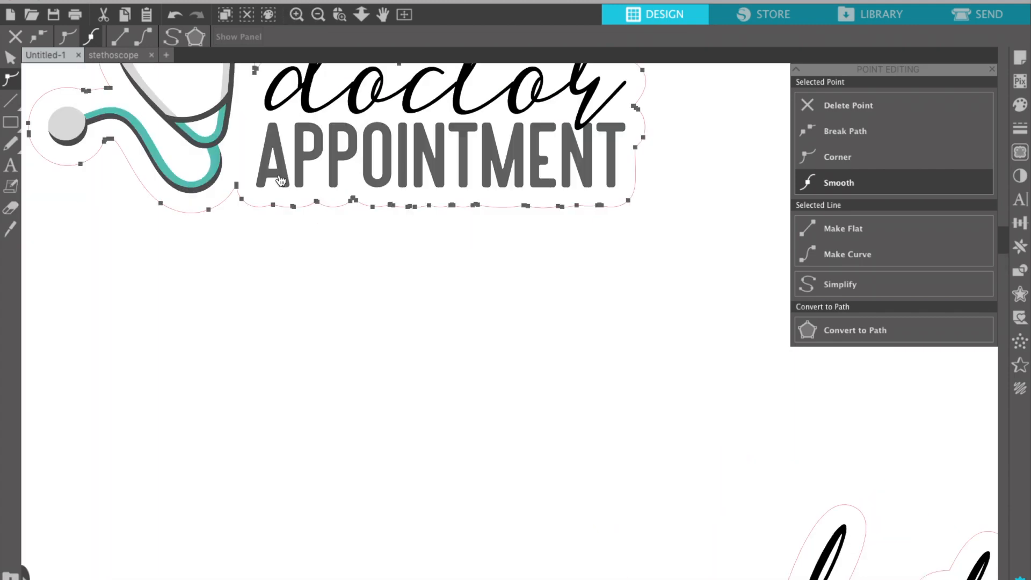
pyautogui.scroll(5, 280, 180)
pyautogui.hscroll(-4, 281, 180)
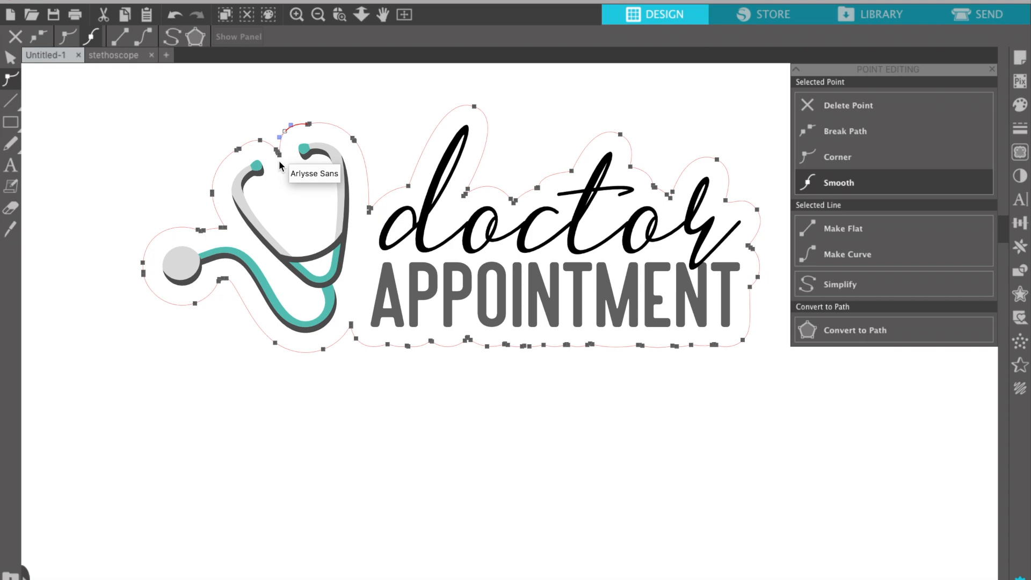
# Delete the nodes dipping between the earpieces, finish point editing, and zoom out.
pyautogui.click(278, 153)
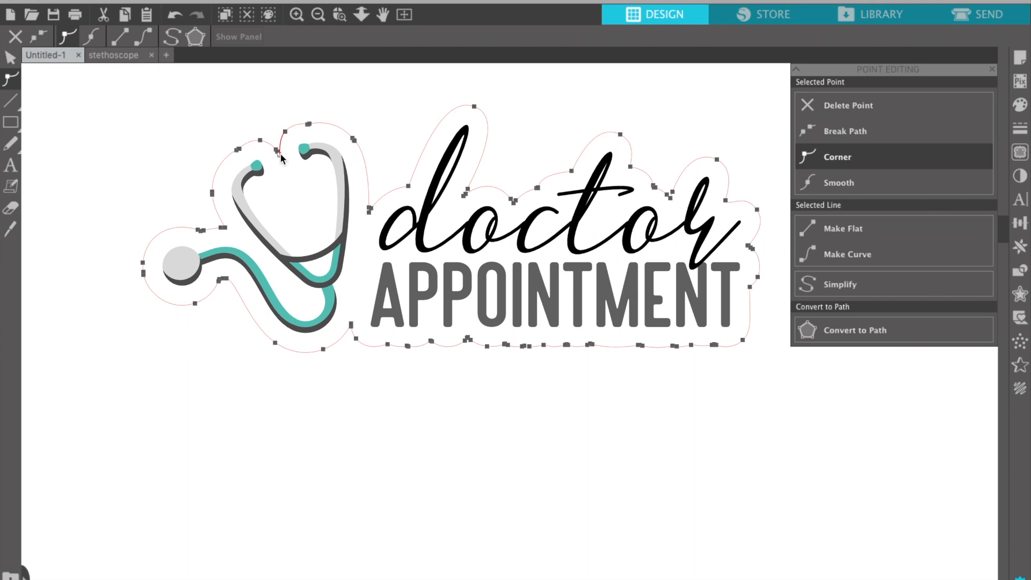
pyautogui.click(280, 154)
pyautogui.click(281, 157)
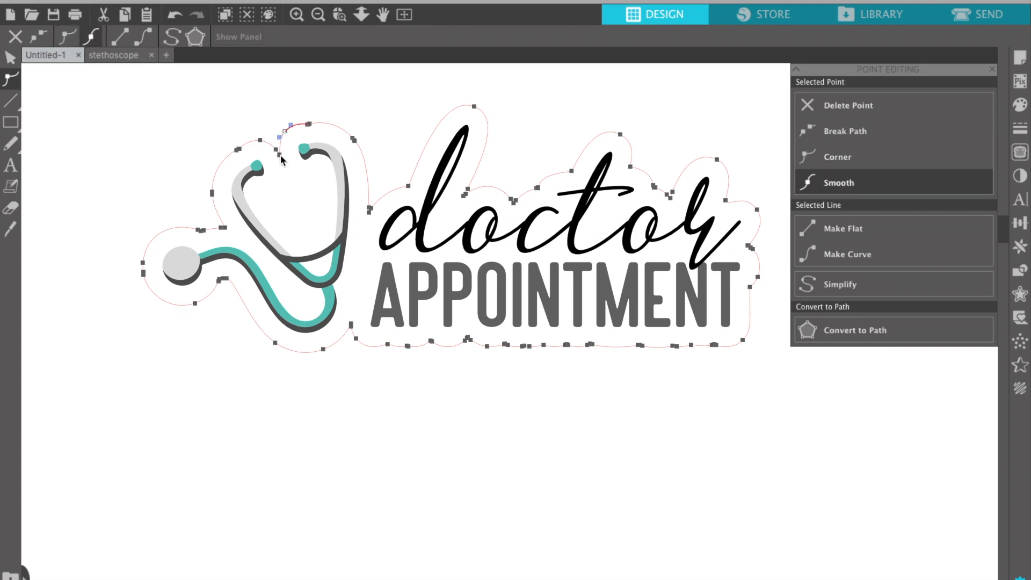
pyautogui.press('Delete')
pyautogui.click(279, 155)
pyautogui.press('Delete')
pyautogui.click(265, 101)
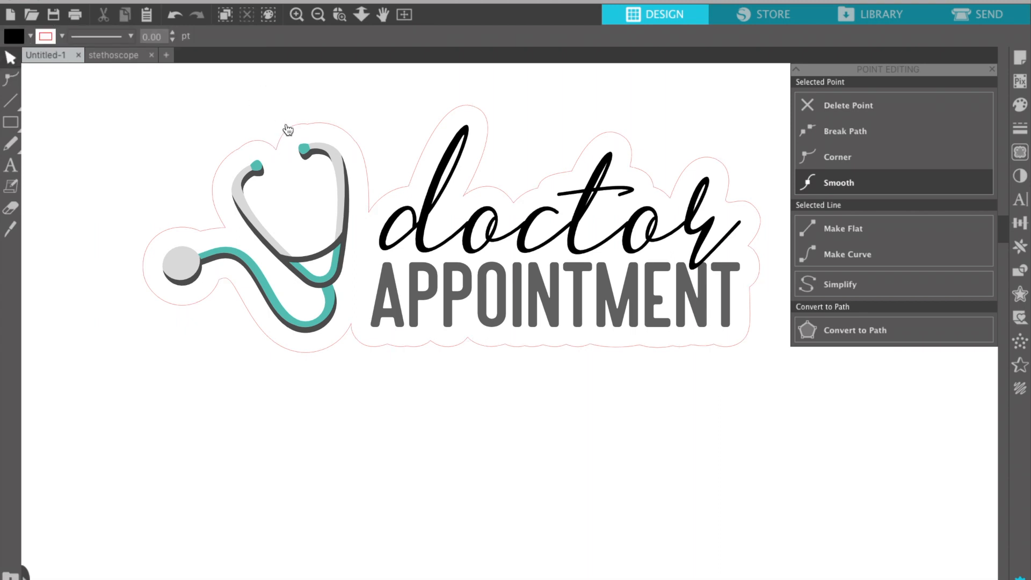
pyautogui.click(285, 169)
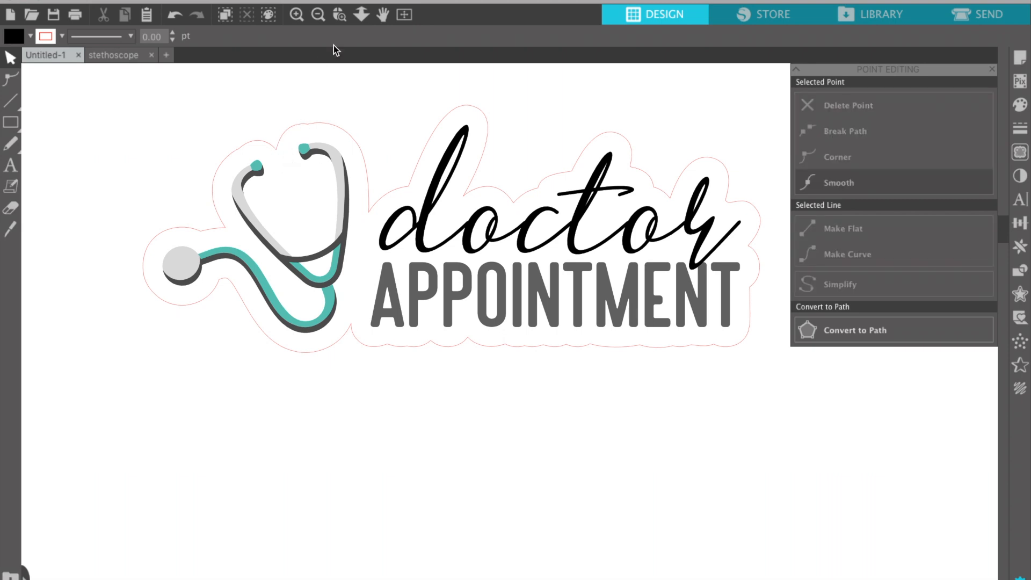
pyautogui.click(319, 16)
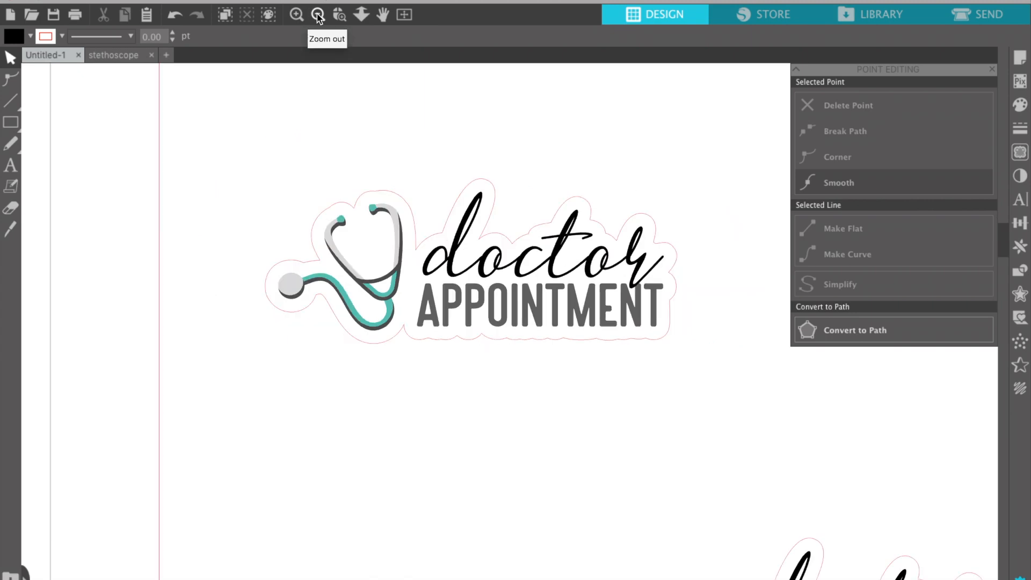
# Ungroup the small teal stethoscope into separate pieces and select one part.
pyautogui.click(319, 16)
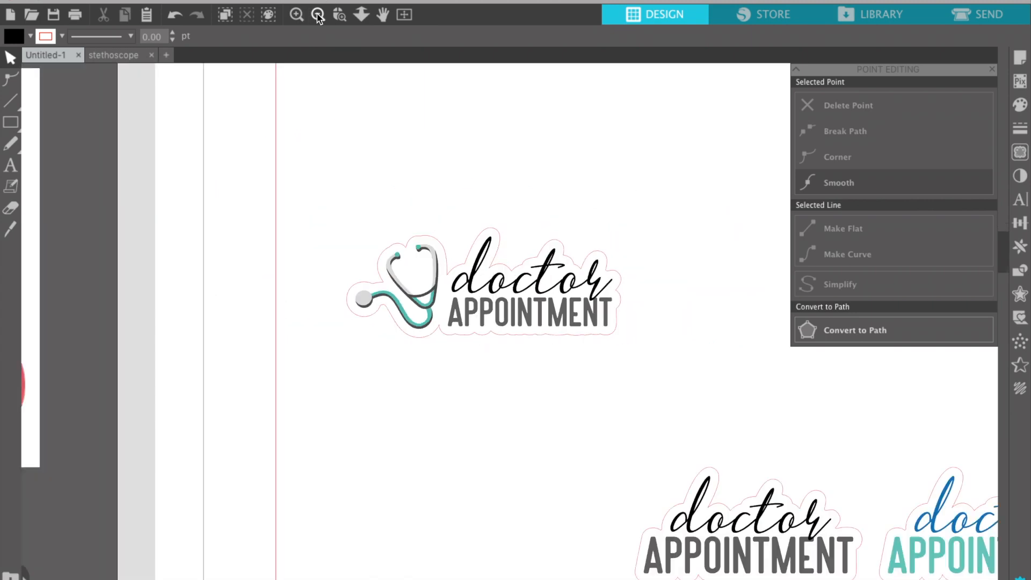
pyautogui.click(318, 16)
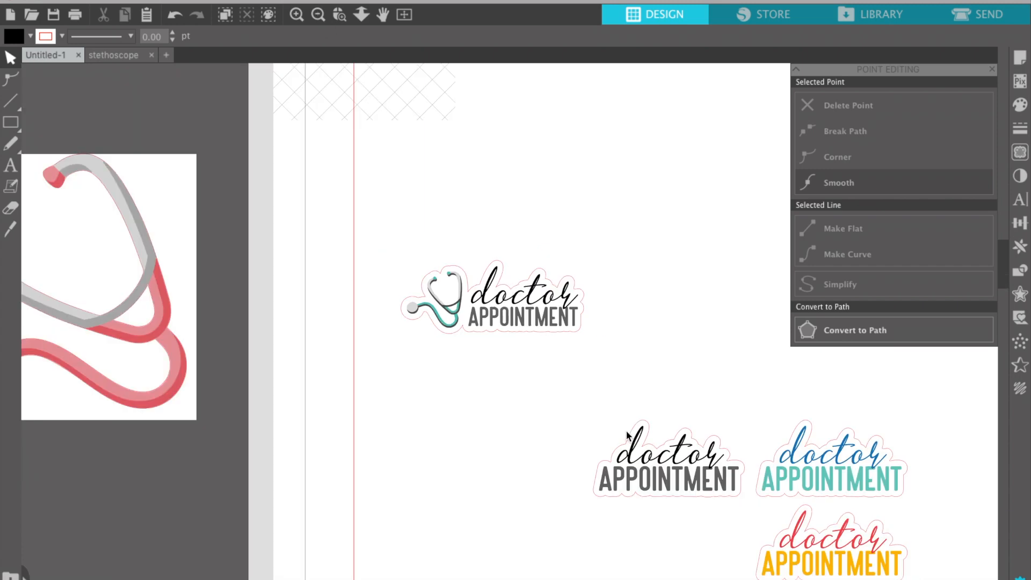
pyautogui.click(454, 310)
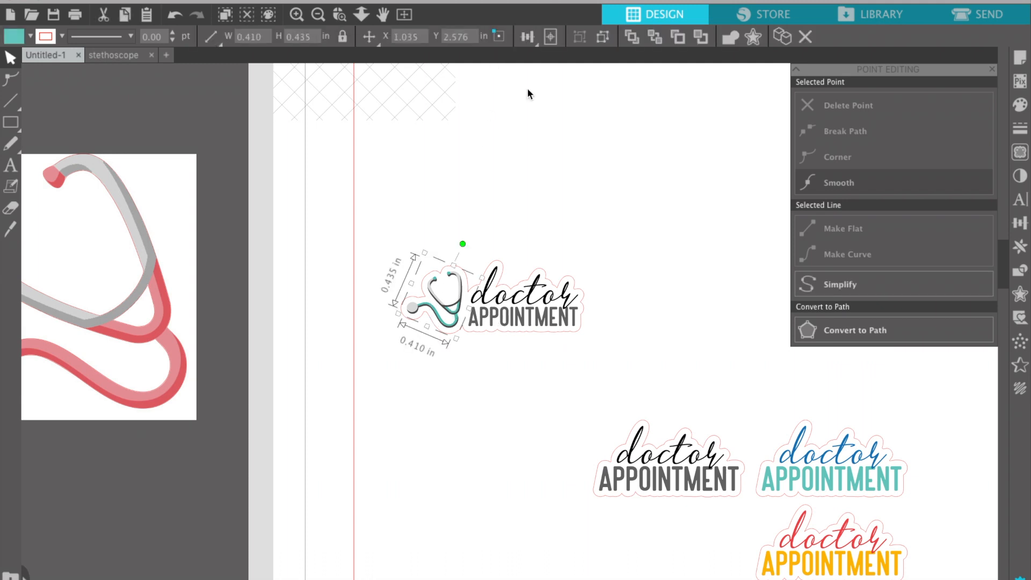
pyautogui.click(602, 38)
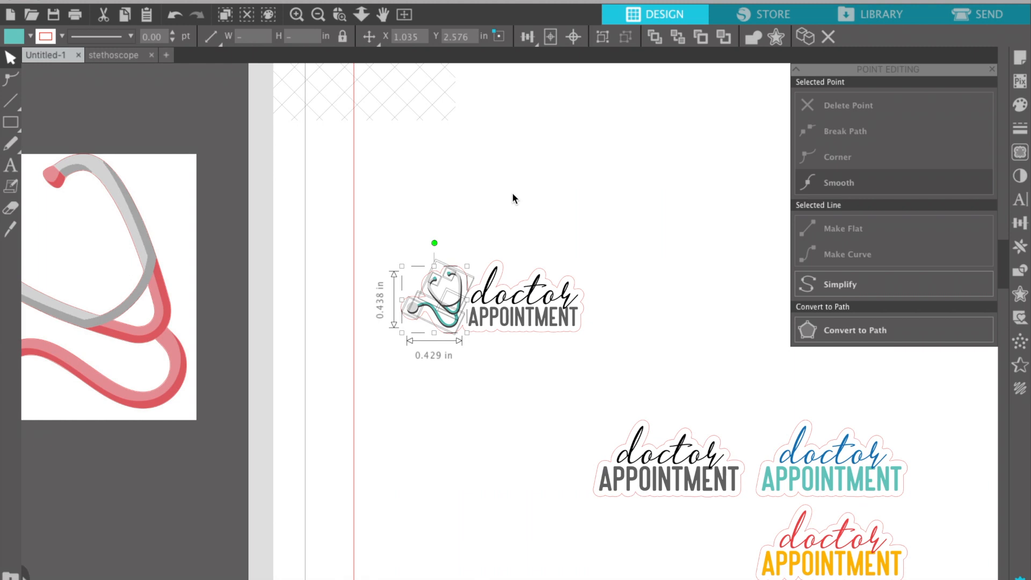
pyautogui.click(527, 193)
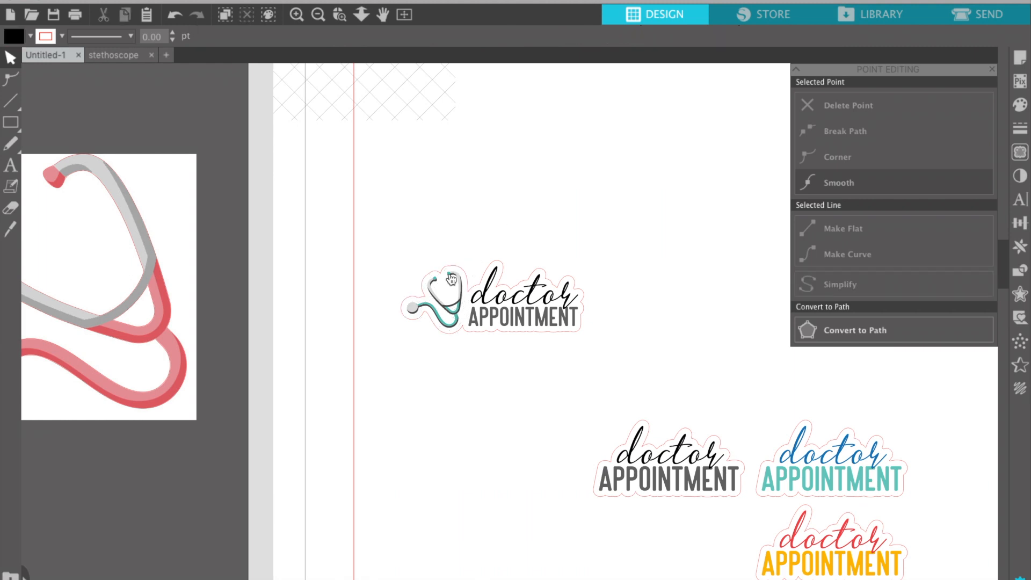
pyautogui.click(451, 280)
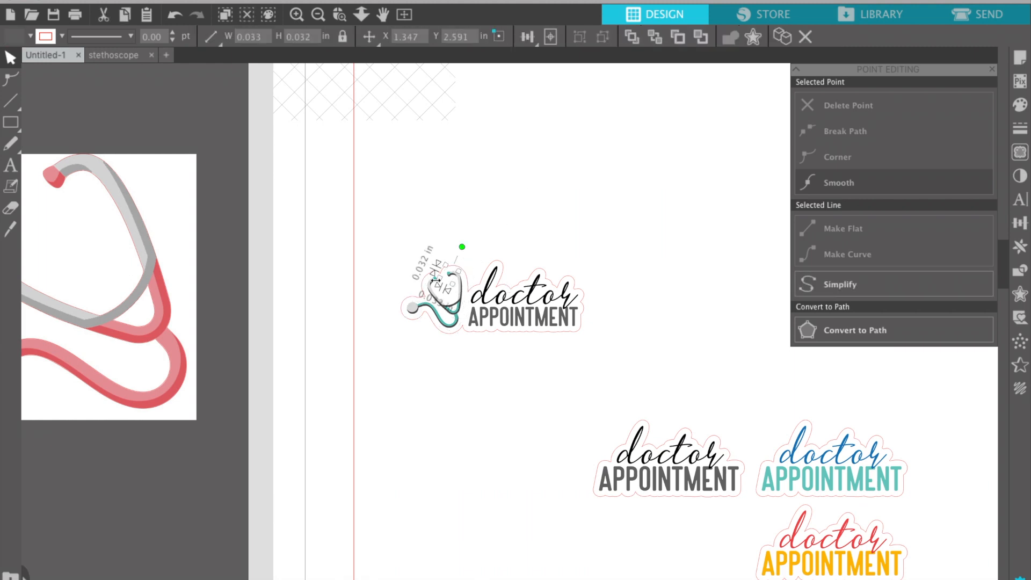
# Use Select by Color, listed by fill, to gather all the stethoscope's teal pieces.
pyautogui.click(269, 16)
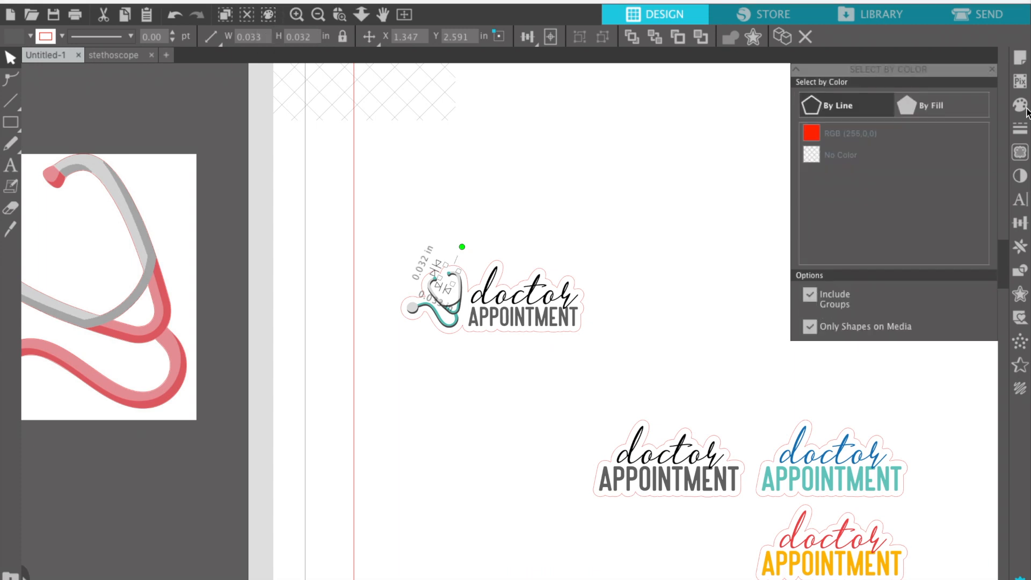
pyautogui.click(931, 107)
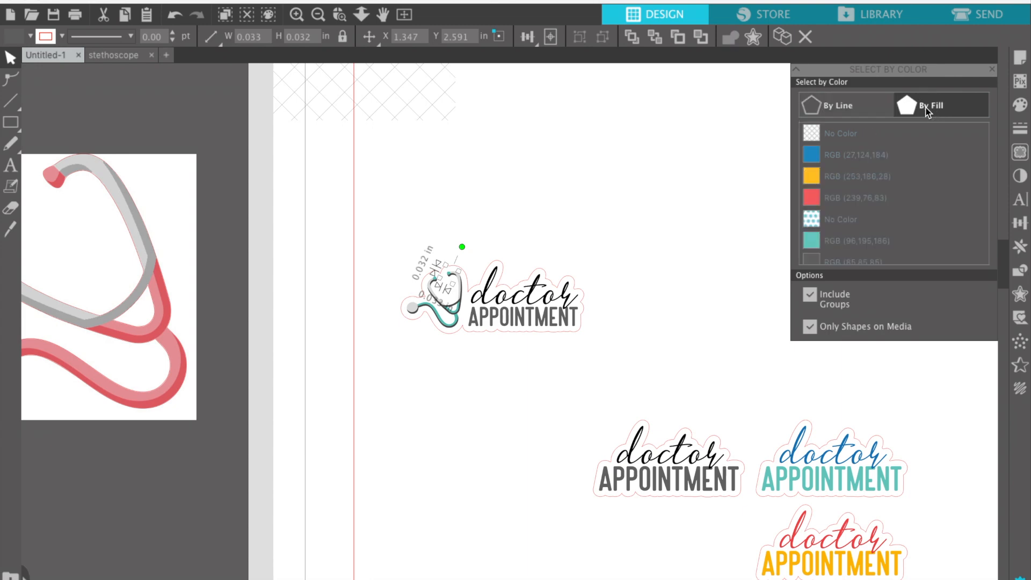
pyautogui.scroll(-2, 866, 179)
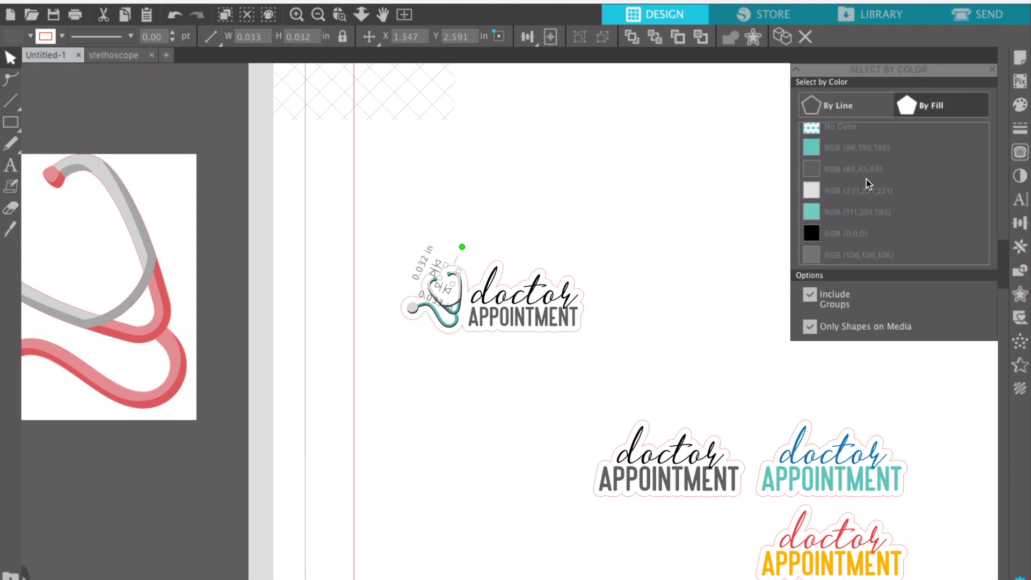
pyautogui.scroll(4, 866, 179)
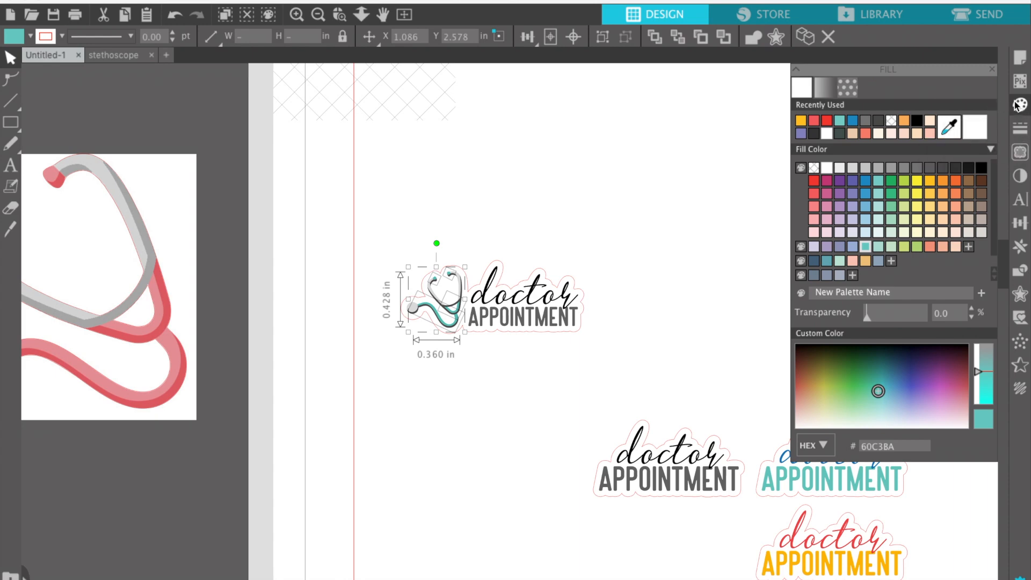
# Fill the stethoscope's tubing with yellow FDC747 instead of teal, then deselect it.
pyautogui.click(853, 208)
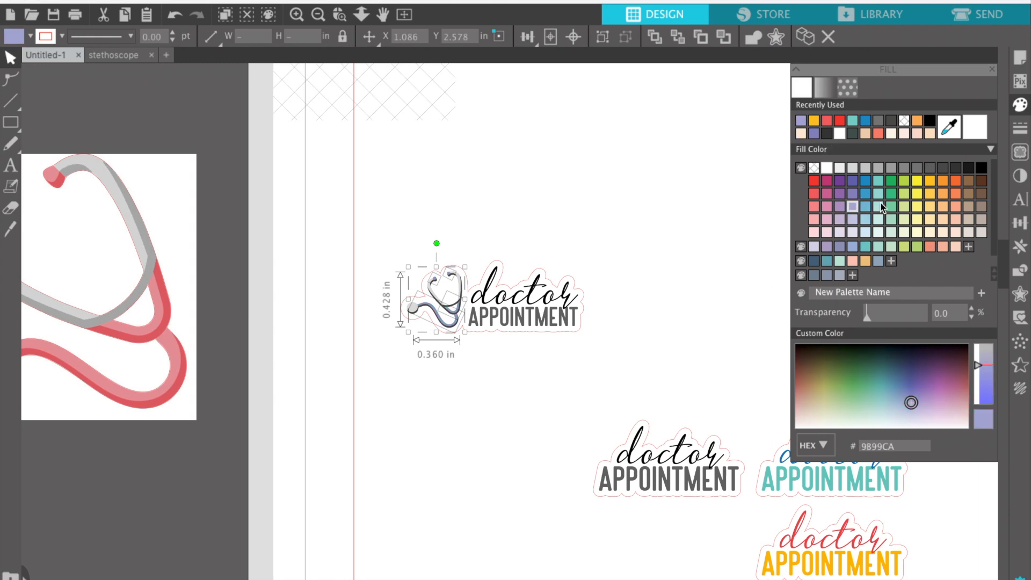
pyautogui.click(930, 196)
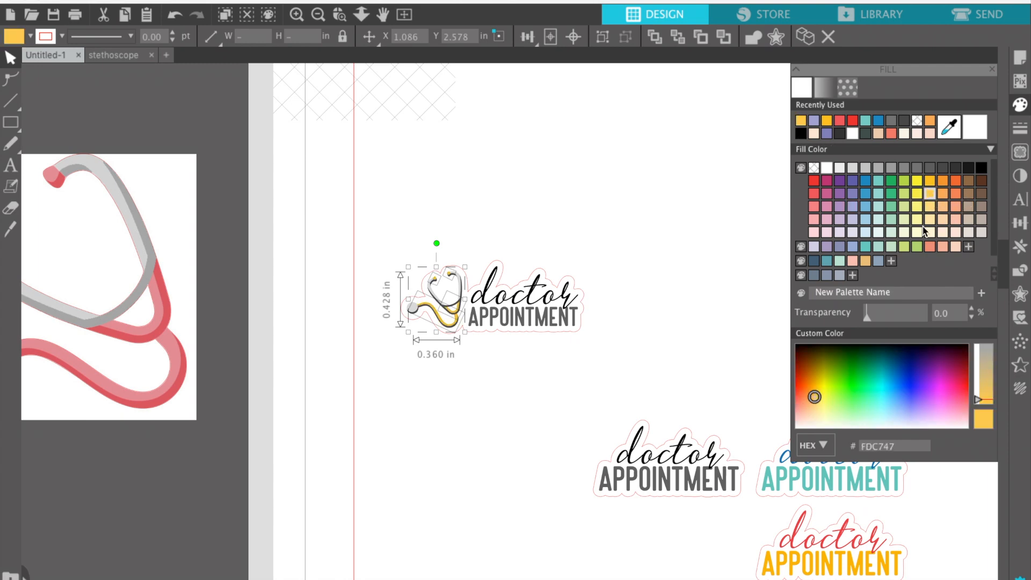
pyautogui.click(652, 203)
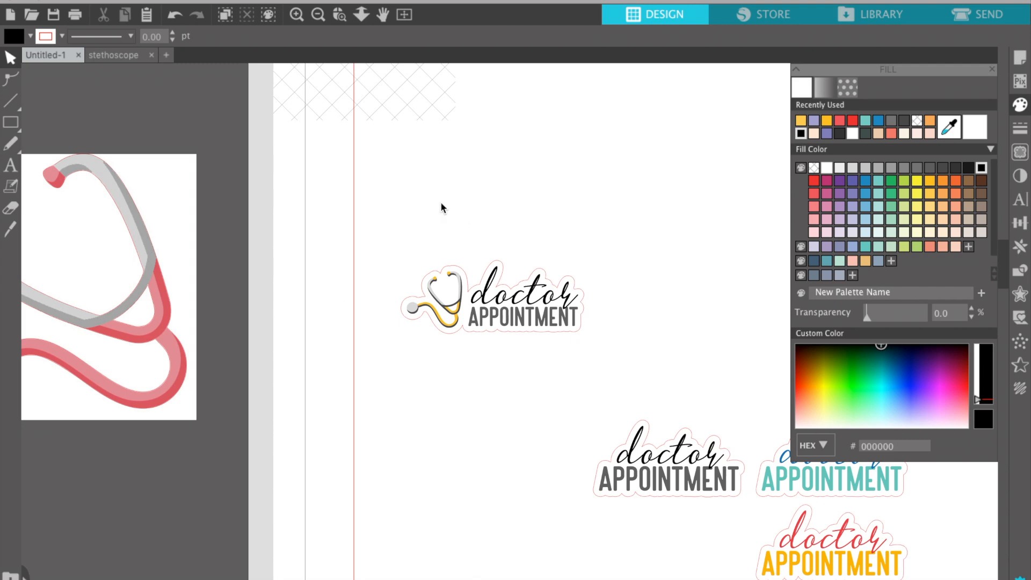
pyautogui.scroll(2, 440, 202)
pyautogui.hscroll(-5, 441, 207)
pyautogui.scroll(-2, 441, 207)
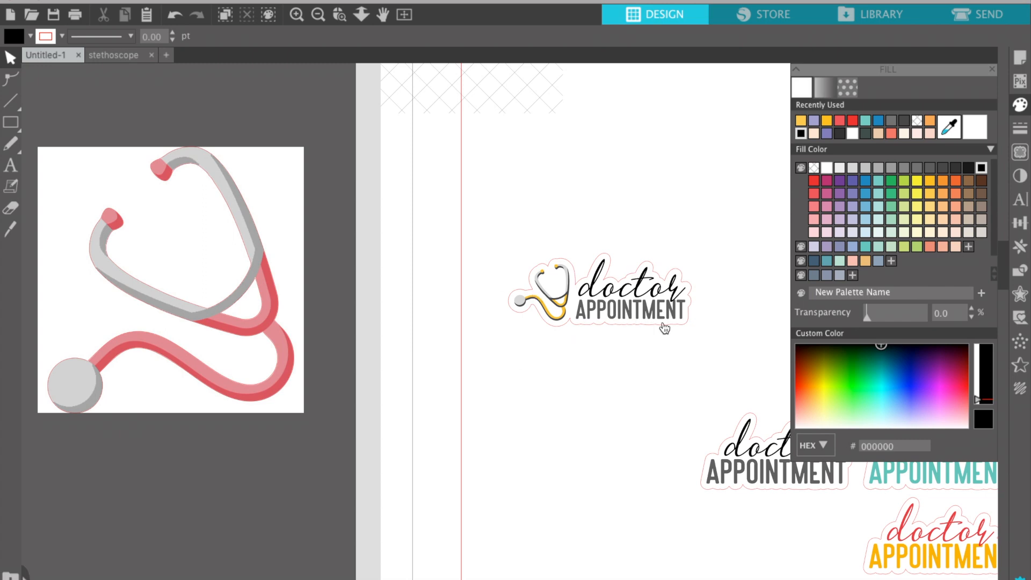
pyautogui.moveTo(702, 306); pyautogui.dragTo(672, 300)
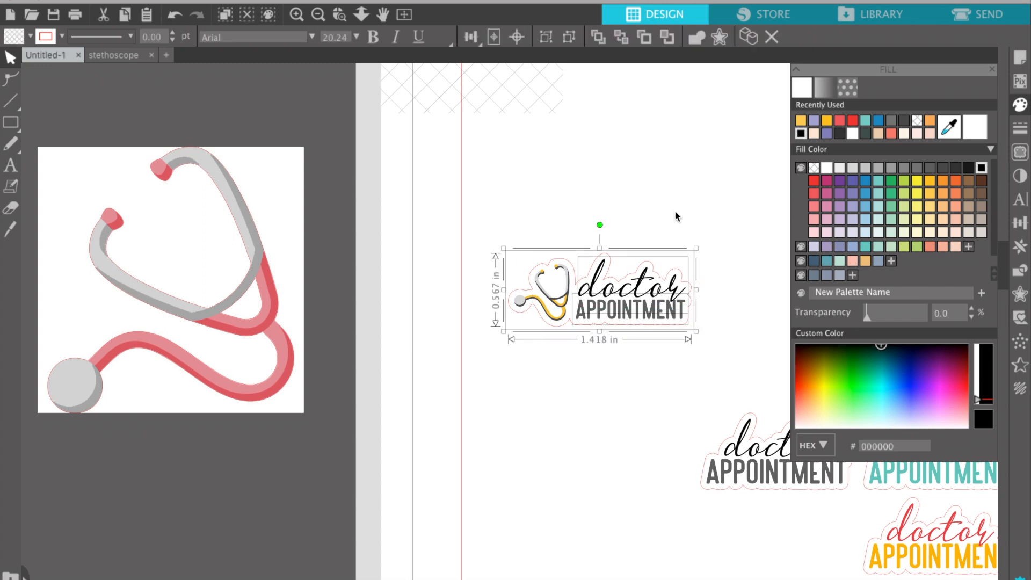
# Duplicate the doctor APPOINTMENT text and move the copy below the yellow sticker.
pyautogui.click(674, 214)
pyautogui.click(644, 292)
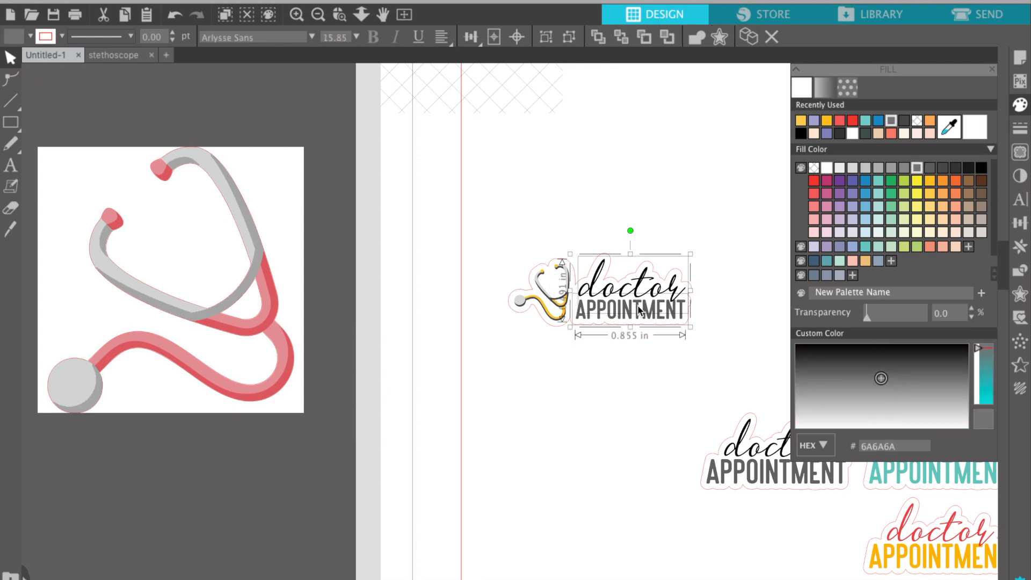
pyautogui.hotkey('ctrl', 'd')
pyautogui.moveTo(631, 345); pyautogui.dragTo(567, 408)
# Shrink the large pink stethoscope image and place it beside the lower text.
pyautogui.moveTo(357, 364); pyautogui.dragTo(221, 275)
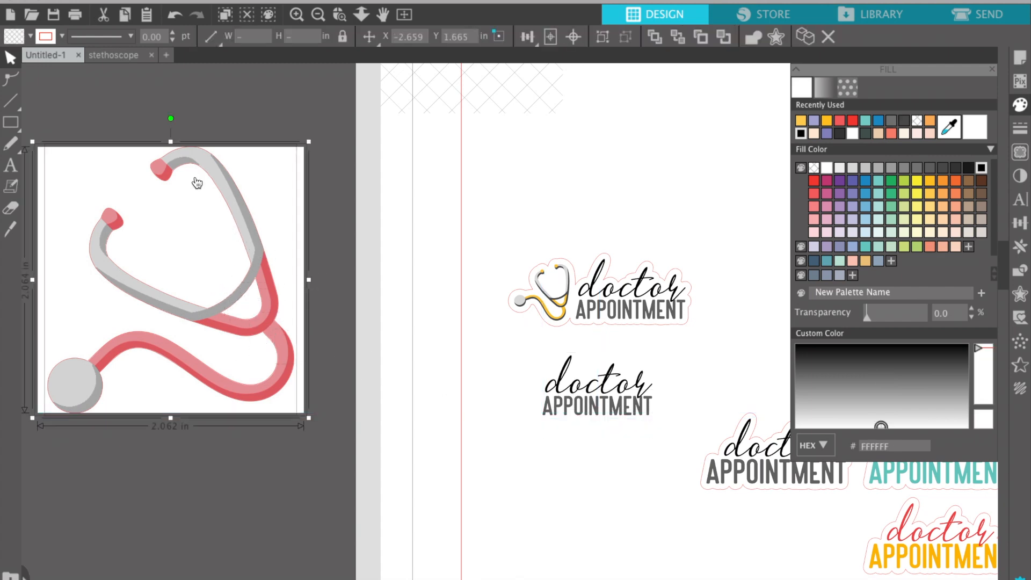
pyautogui.moveTo(33, 142); pyautogui.dragTo(267, 334)
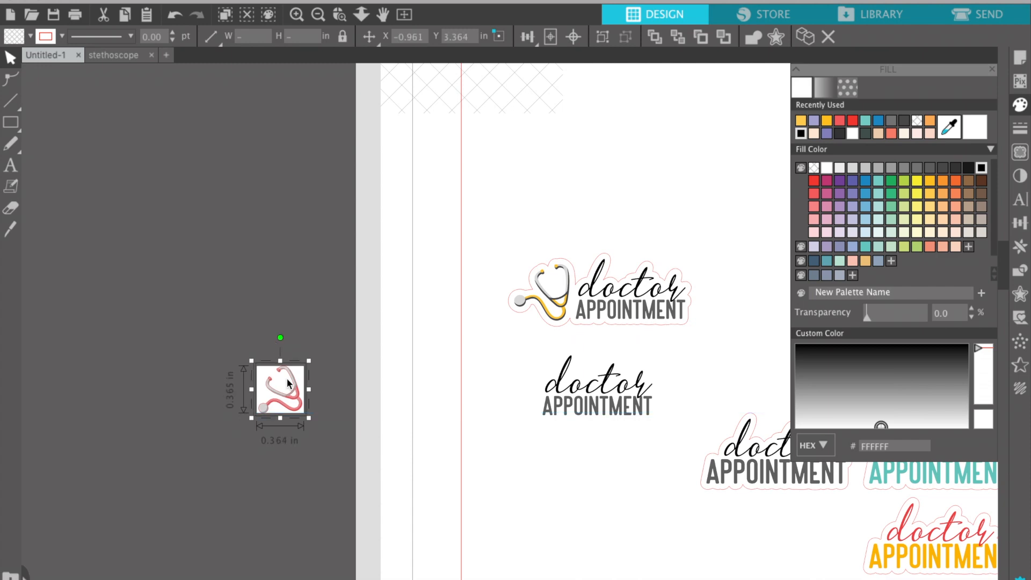
pyautogui.moveTo(284, 390); pyautogui.dragTo(537, 340)
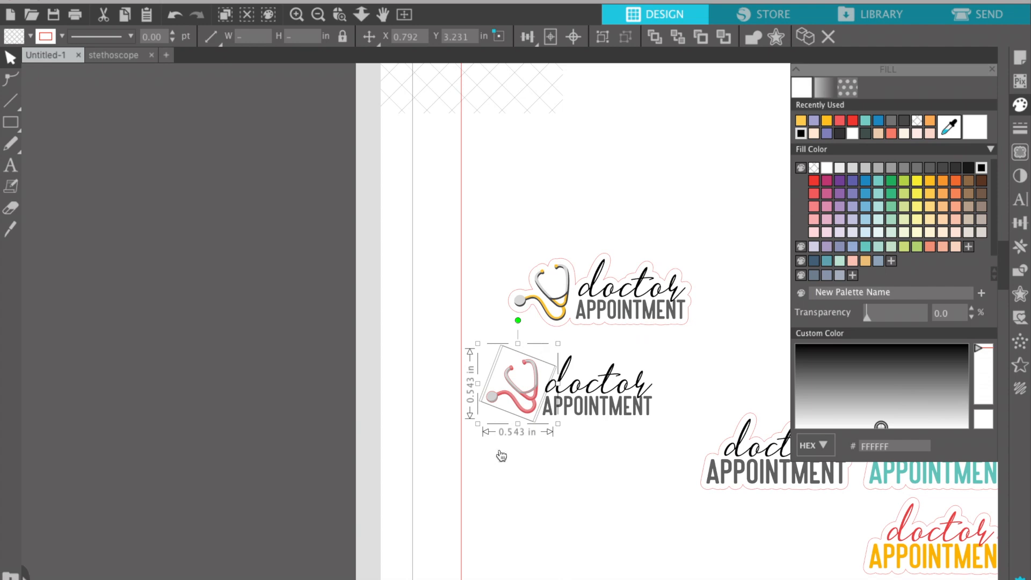
# Select the pink stethoscope with its doctor and APPOINTMENT text and open the Offset panel.
pyautogui.click(297, 15)
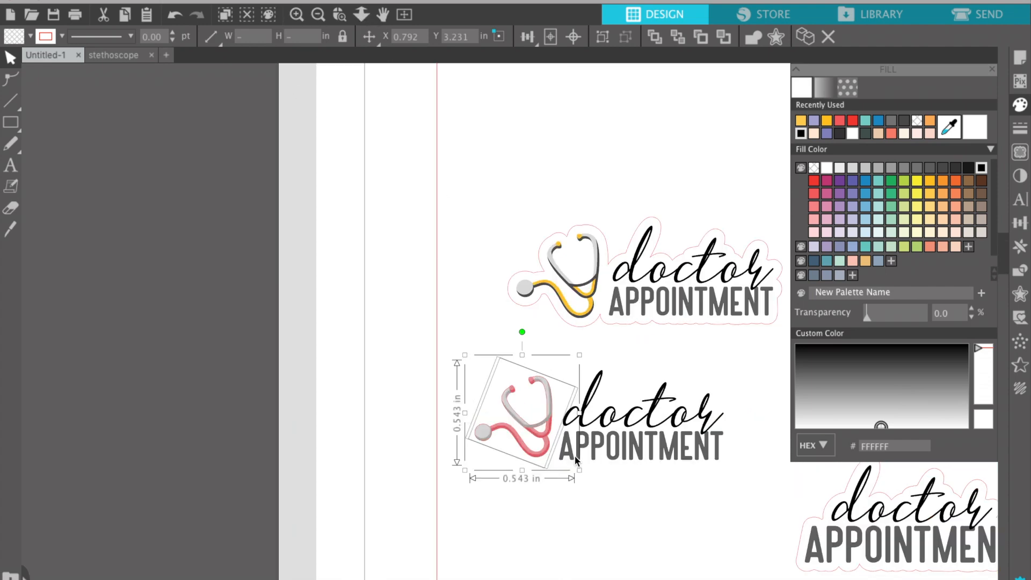
pyautogui.hscroll(4, 574, 461)
pyautogui.scroll(-2, 574, 461)
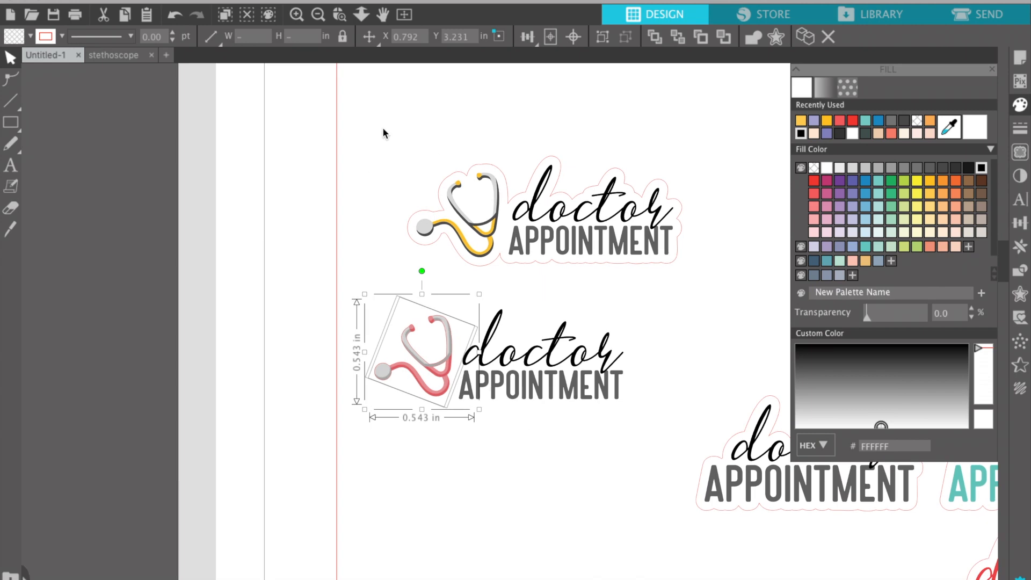
pyautogui.click(296, 14)
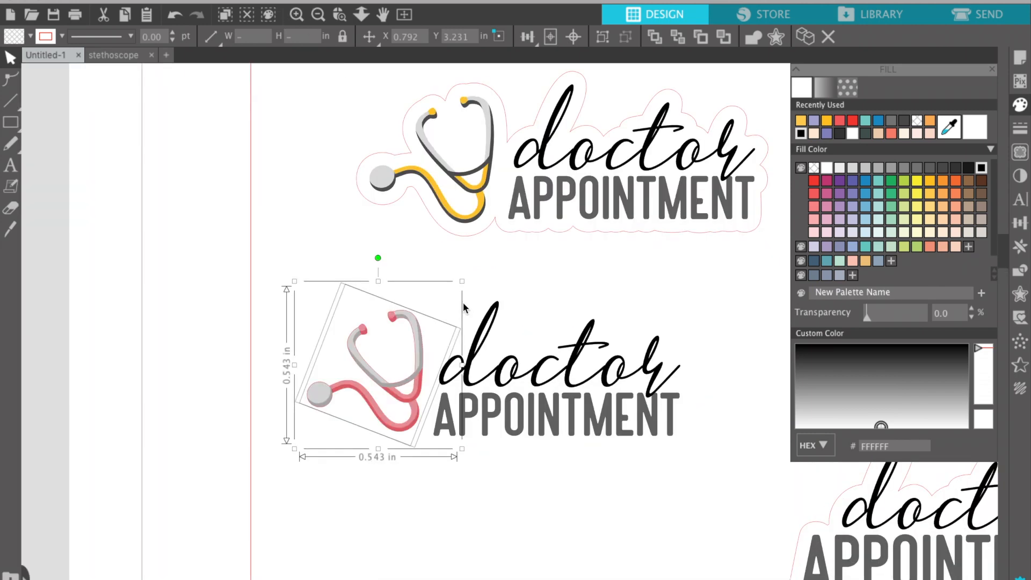
pyautogui.click(218, 412)
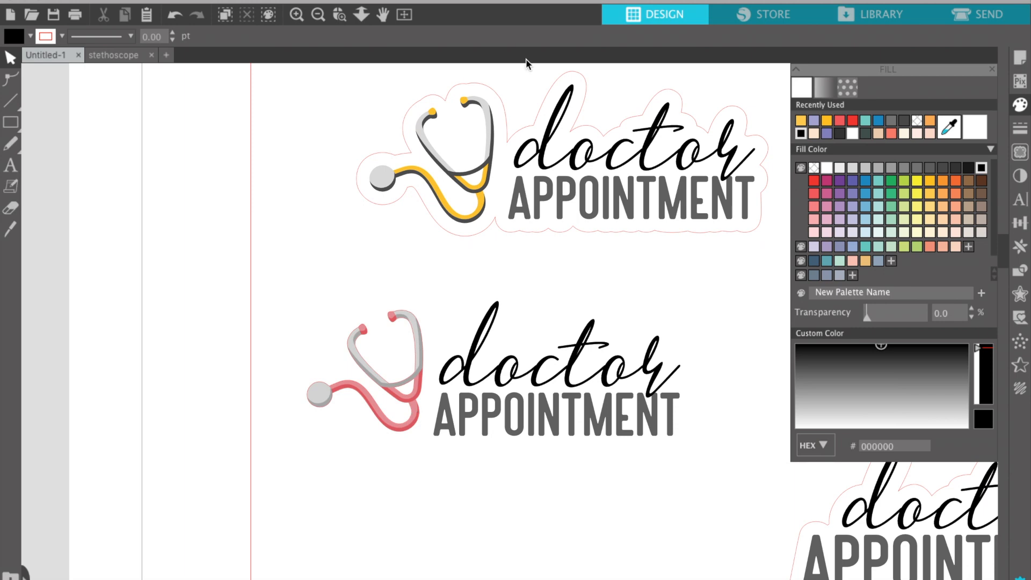
pyautogui.click(418, 344)
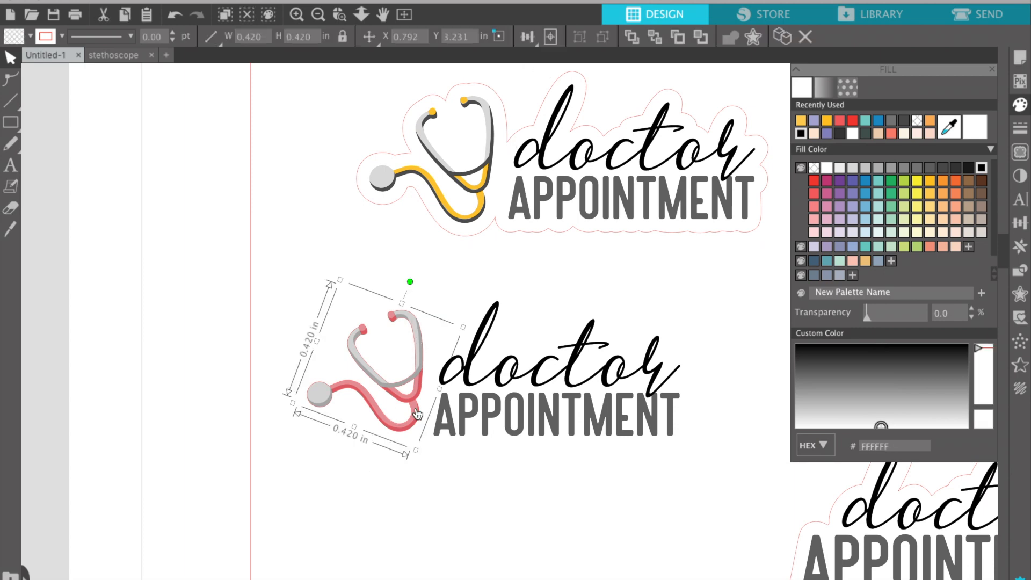
pyautogui.click(367, 499)
pyautogui.click(333, 371)
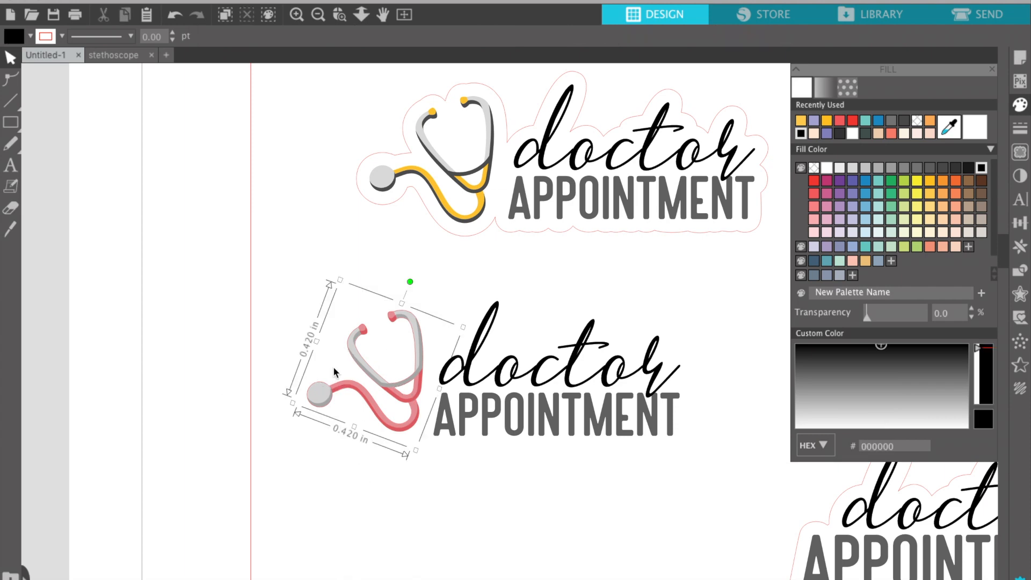
pyautogui.keyDown('shift'); pyautogui.click(553, 426); pyautogui.keyUp('shift')
pyautogui.keyDown('shift'); pyautogui.click(571, 376); pyautogui.keyUp('shift')
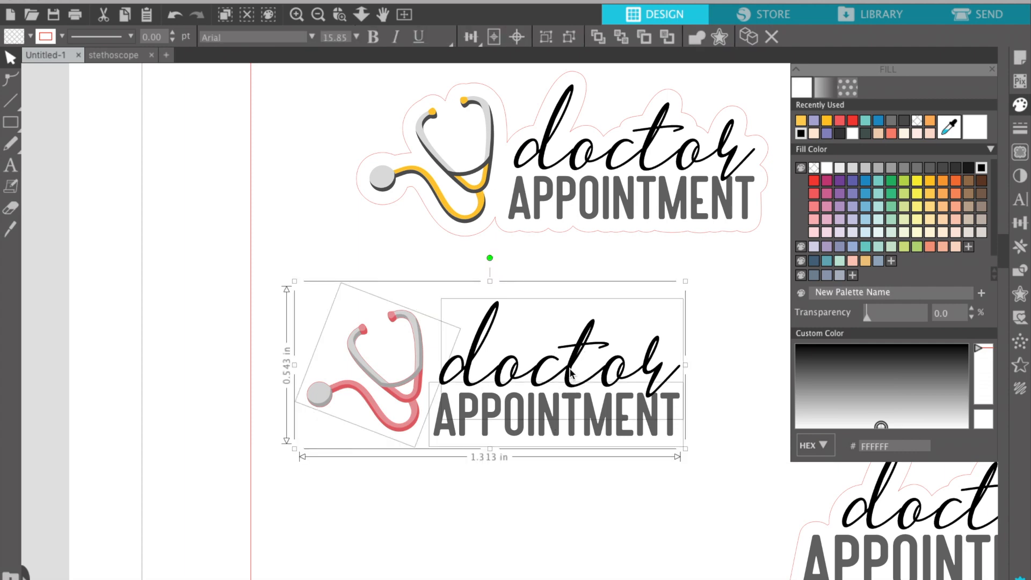
pyautogui.click(1019, 294)
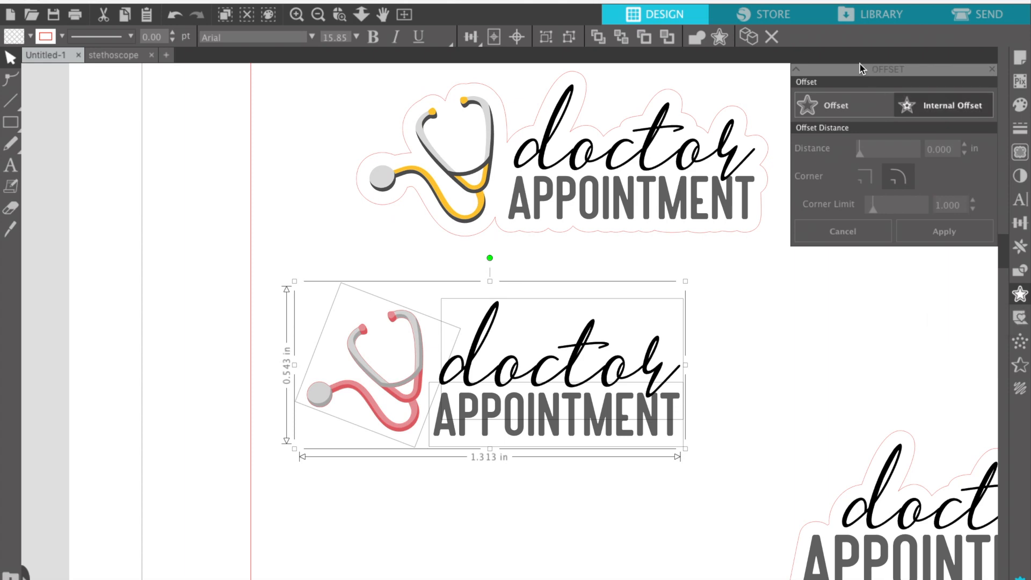
# Discard a trial offset preview and reselect the whole lower pink stethoscope design.
pyautogui.click(845, 109)
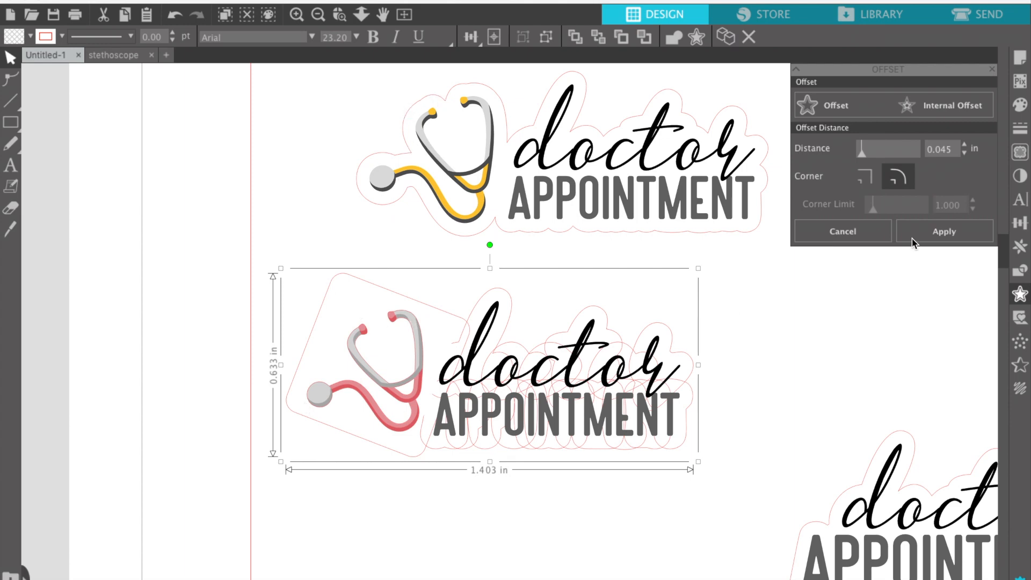
pyautogui.click(859, 236)
pyautogui.click(774, 402)
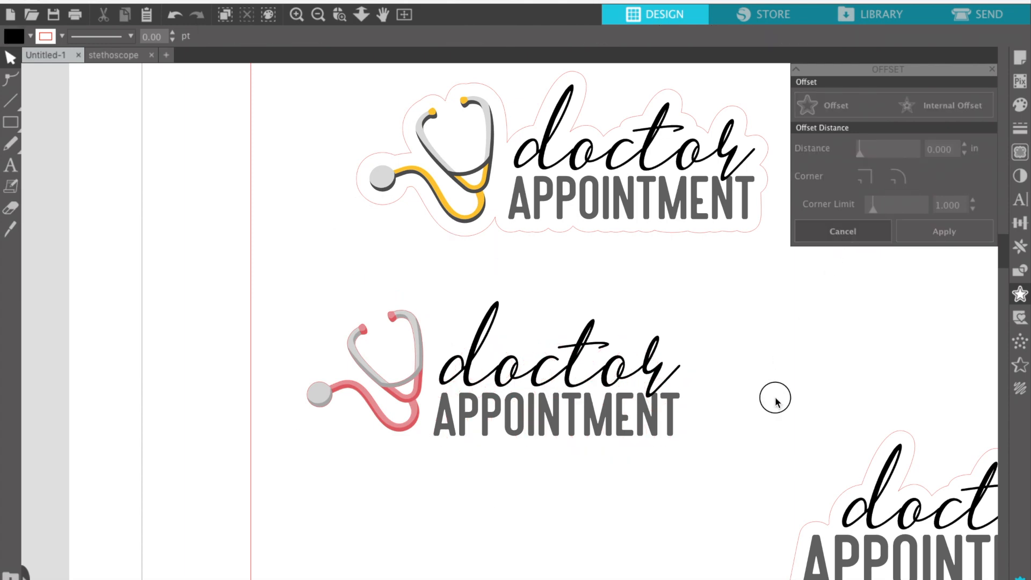
pyautogui.moveTo(271, 313); pyautogui.dragTo(525, 445)
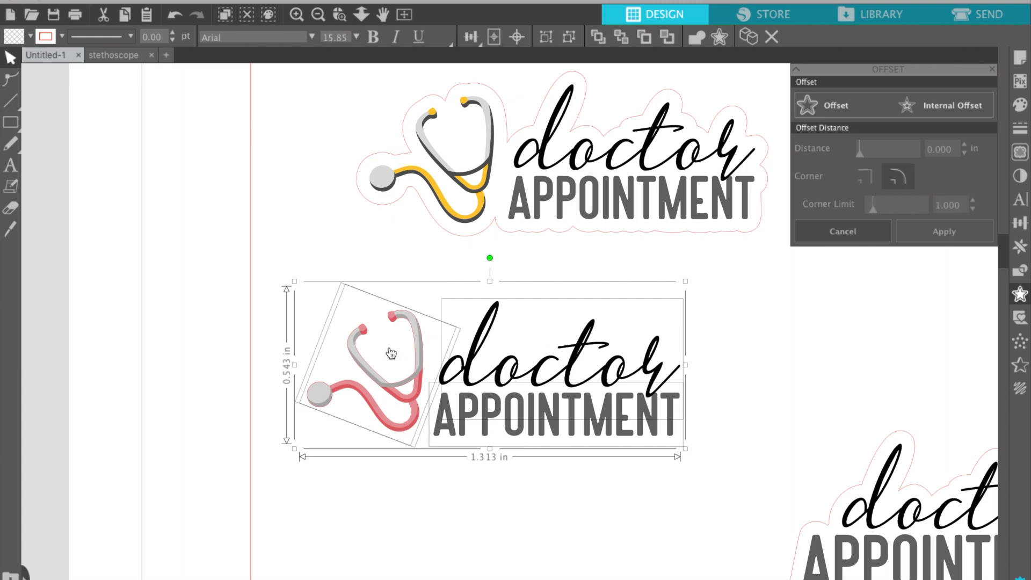
pyautogui.click(363, 312)
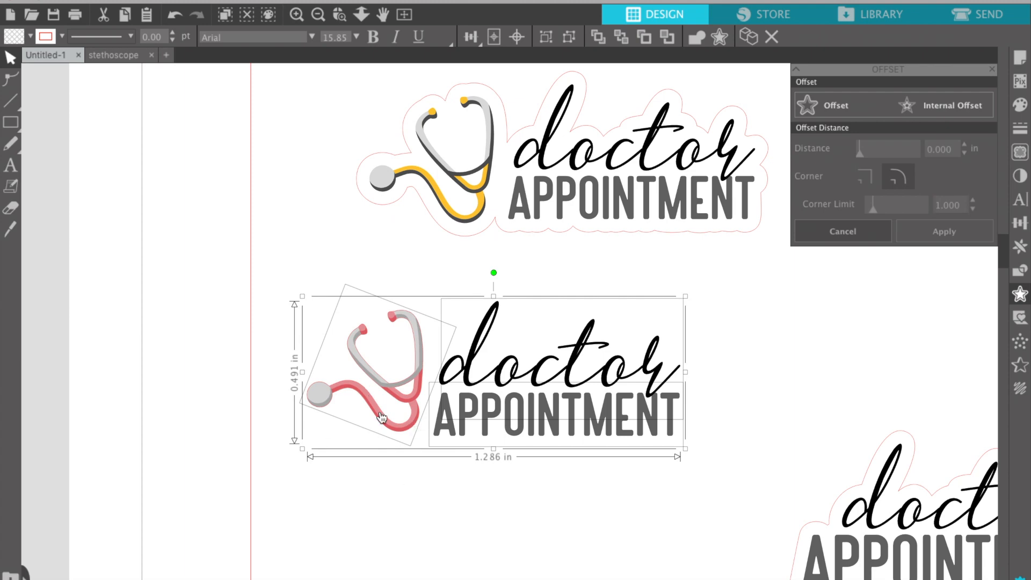
pyautogui.press('Down')
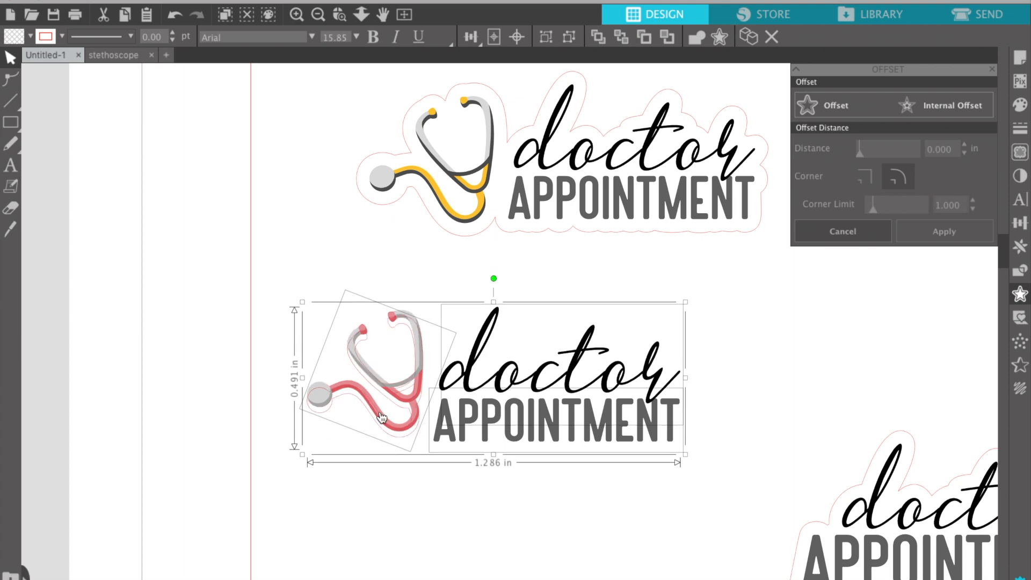
pyautogui.press('Up')
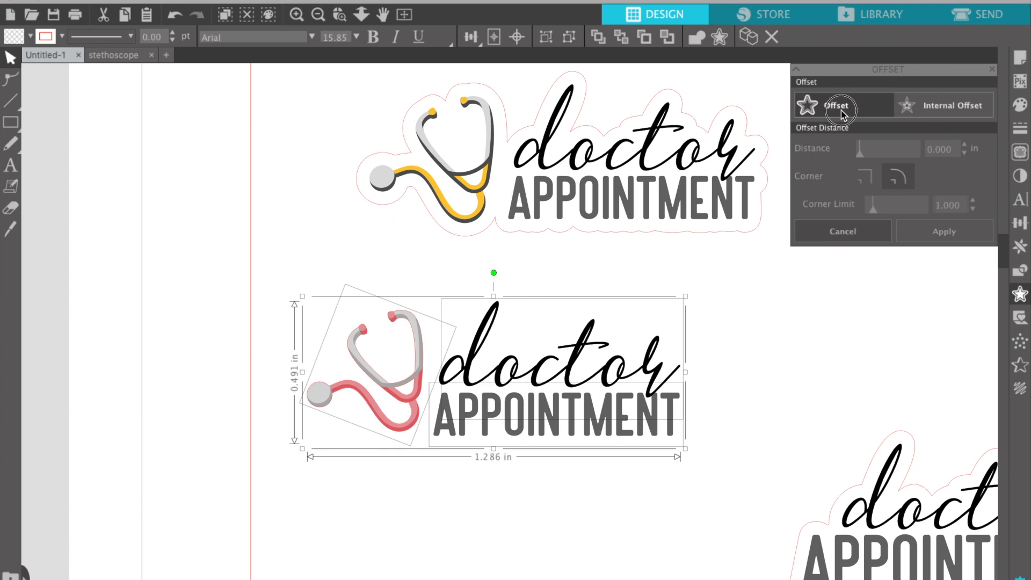
# Apply a 0.045 in offset cut line around the pink design.
pyautogui.click(884, 119)
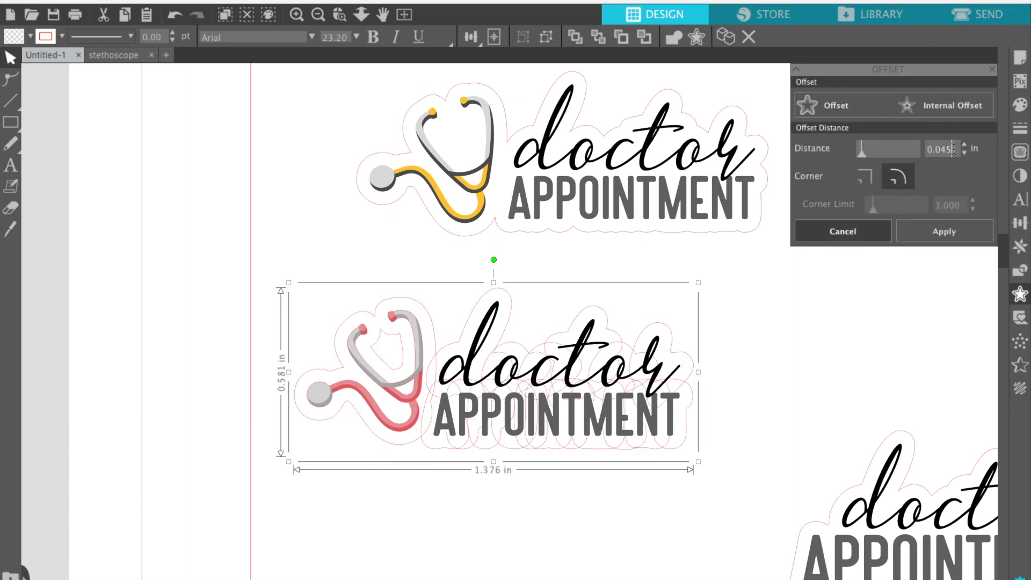
pyautogui.click(952, 235)
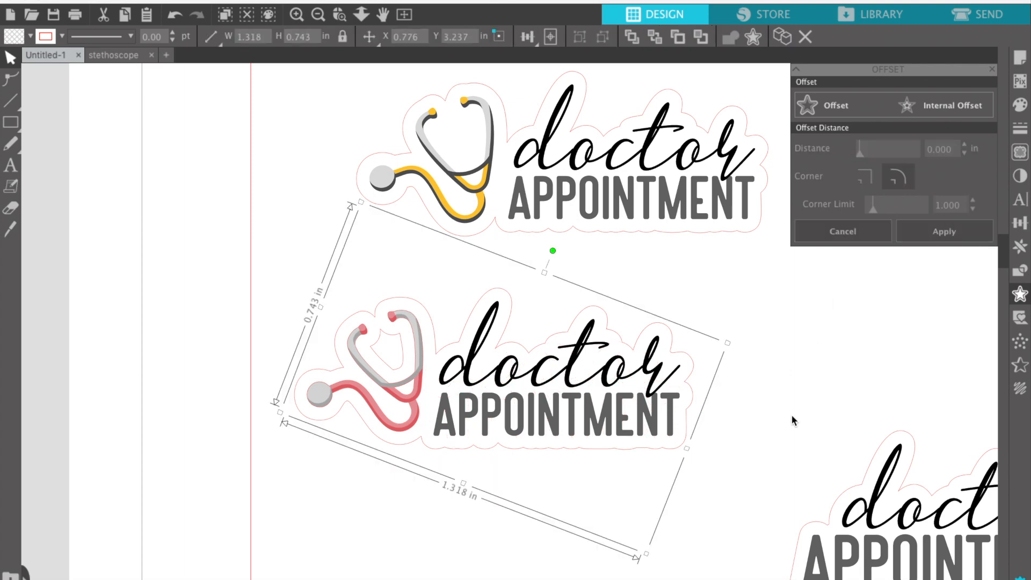
pyautogui.click(812, 399)
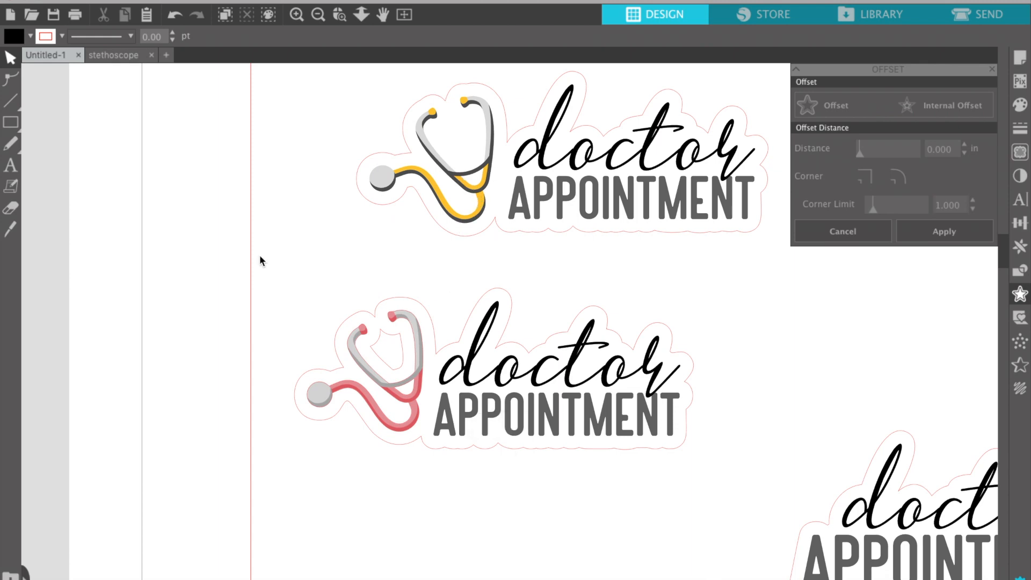
pyautogui.click(319, 15)
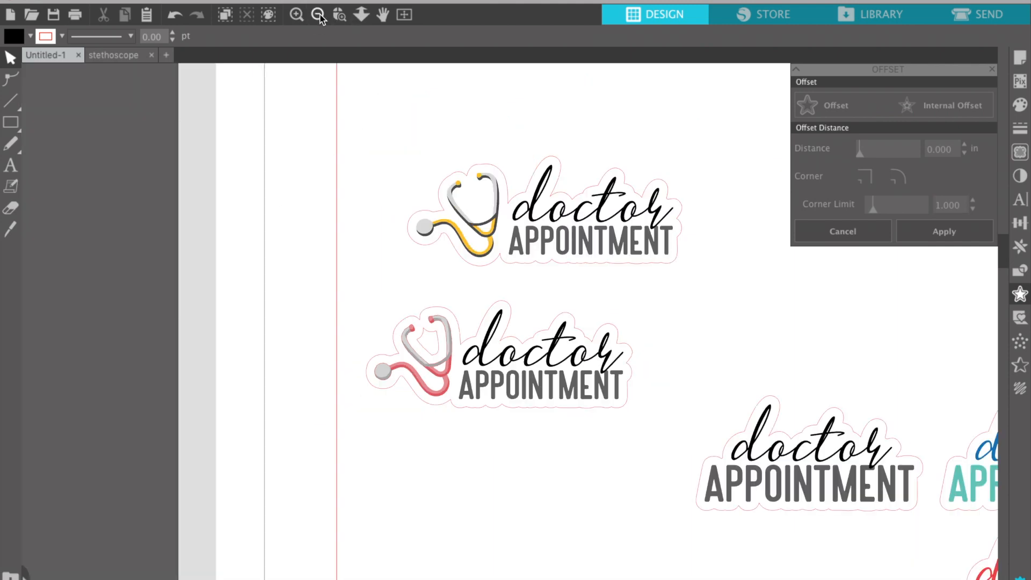
pyautogui.click(319, 15)
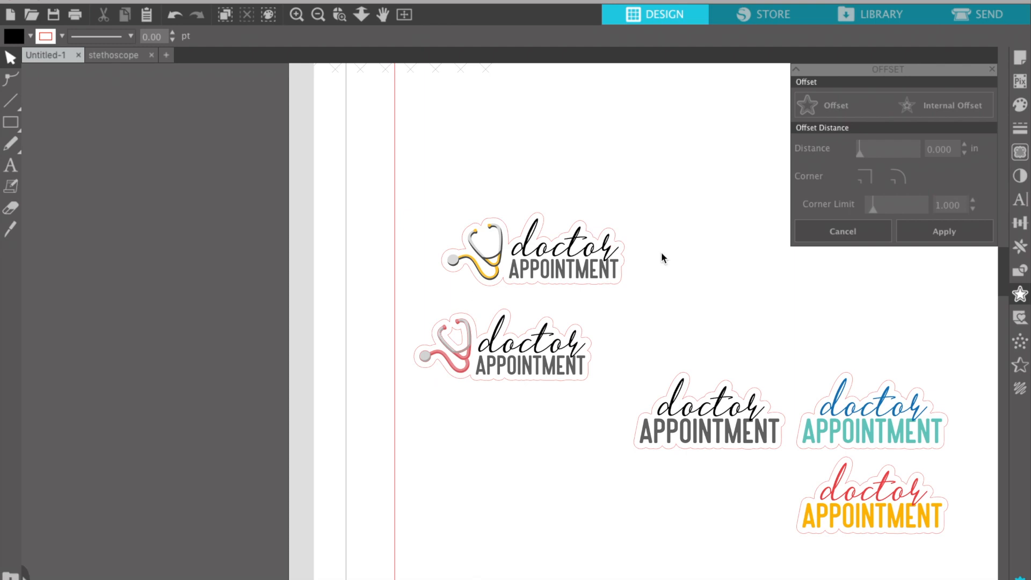
pyautogui.hscroll(3, 662, 252)
pyautogui.scroll(1, 663, 253)
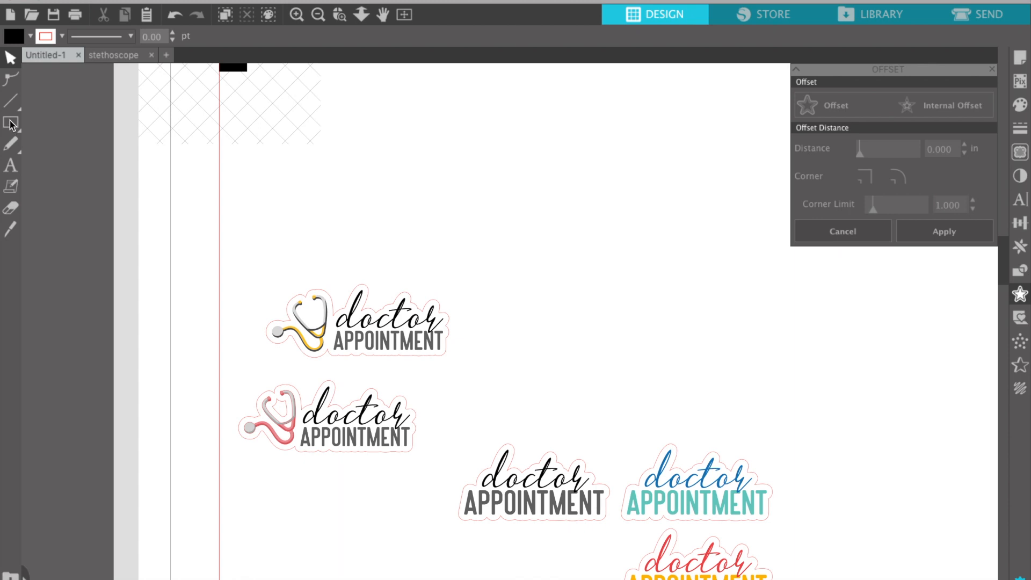
# Draw a 1.521 x 0.350 in rounded rectangle above the stickers.
pyautogui.moveTo(10, 121)
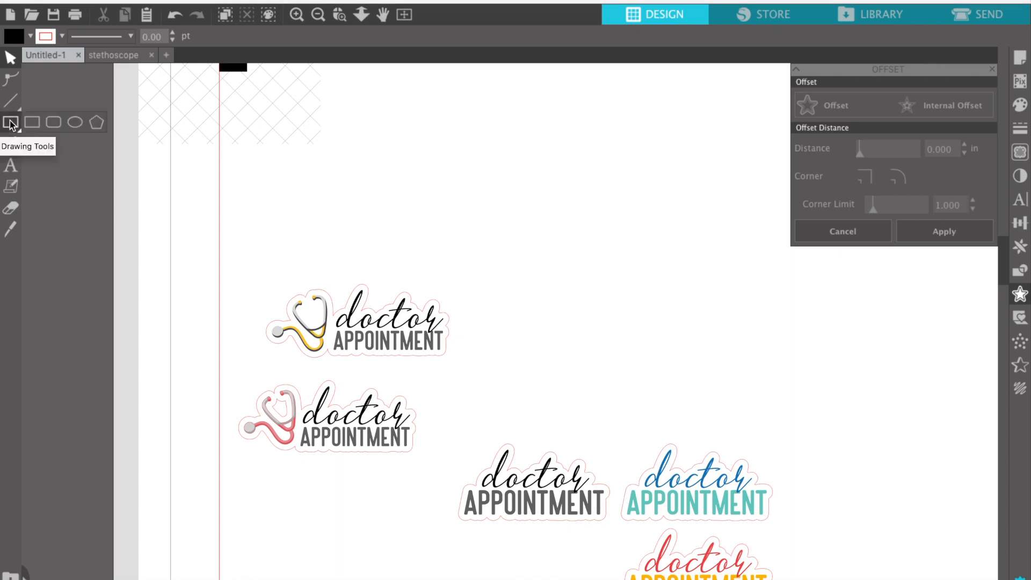
pyautogui.click(53, 123)
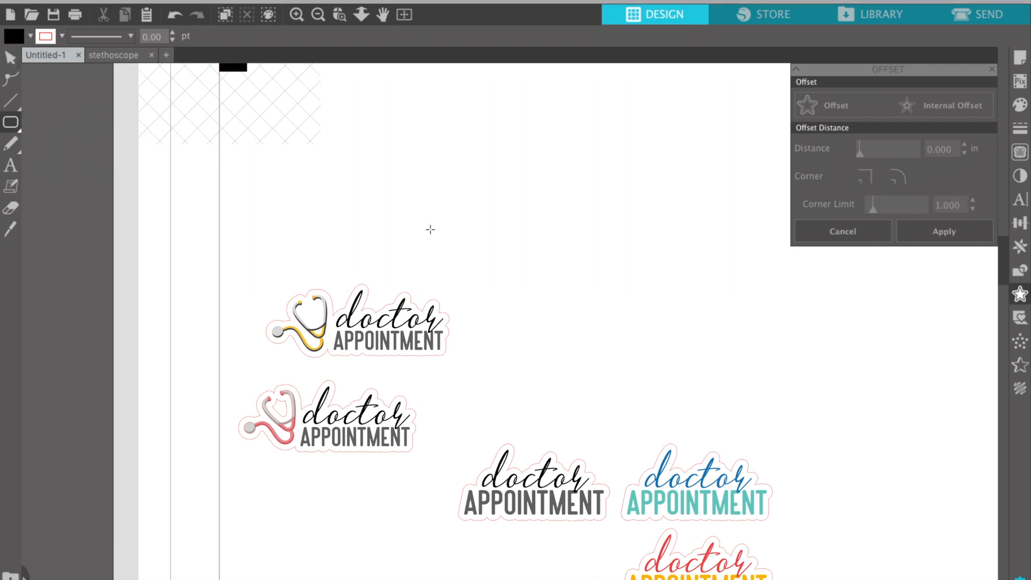
pyautogui.moveTo(436, 197); pyautogui.dragTo(608, 247)
pyautogui.moveTo(628, 247); pyautogui.dragTo(631, 243)
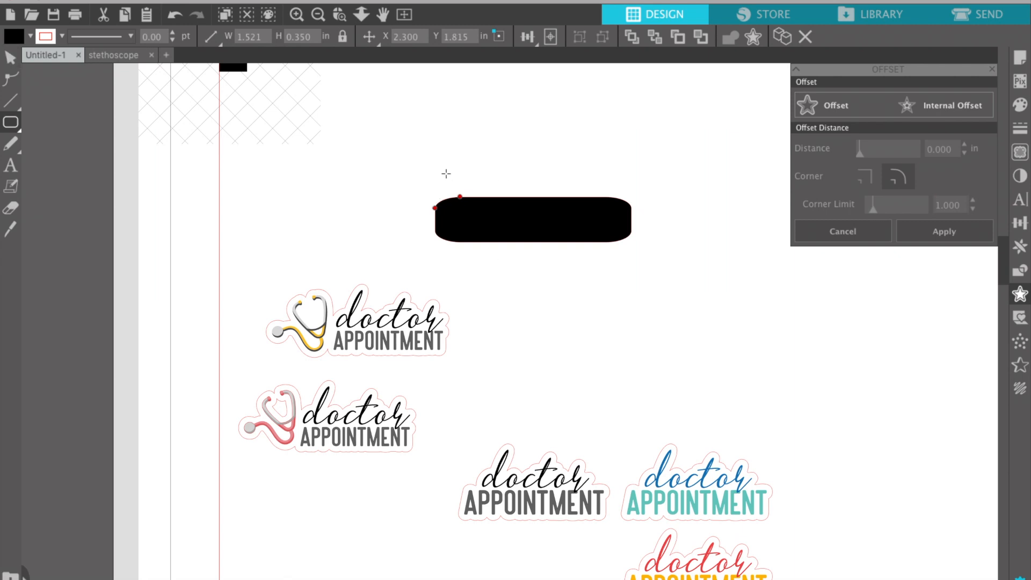
pyautogui.click(10, 57)
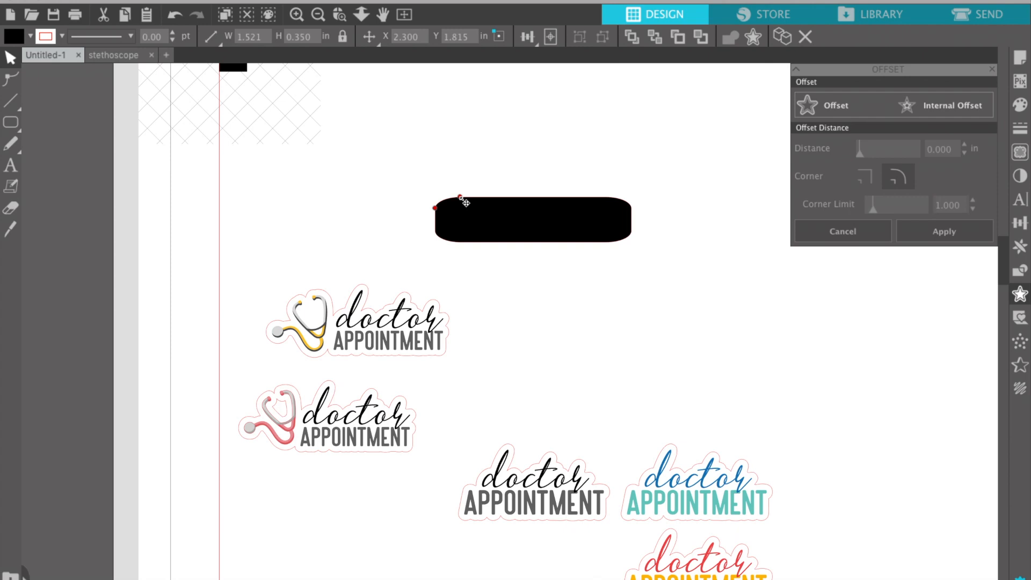
# Drag the rectangle's corner nodes to increase its corner rounding.
pyautogui.keyDown('shift'); pyautogui.click(436, 208); pyautogui.keyUp('shift')
pyautogui.moveTo(447, 196)
pyautogui.mouseDown()
pyautogui.moveTo(468, 195)
pyautogui.moveTo(443, 202)
pyautogui.moveTo(458, 204)
pyautogui.mouseUp()
pyautogui.keyDown('shift'); pyautogui.click(435, 209); pyautogui.keyUp('shift')
pyautogui.moveTo(436, 210)
pyautogui.mouseDown()
pyautogui.moveTo(442, 222)
pyautogui.moveTo(438, 209)
pyautogui.mouseUp()
# Remove the rounded rectangle's outline colour from the line colour palette.
pyautogui.click(381, 217)
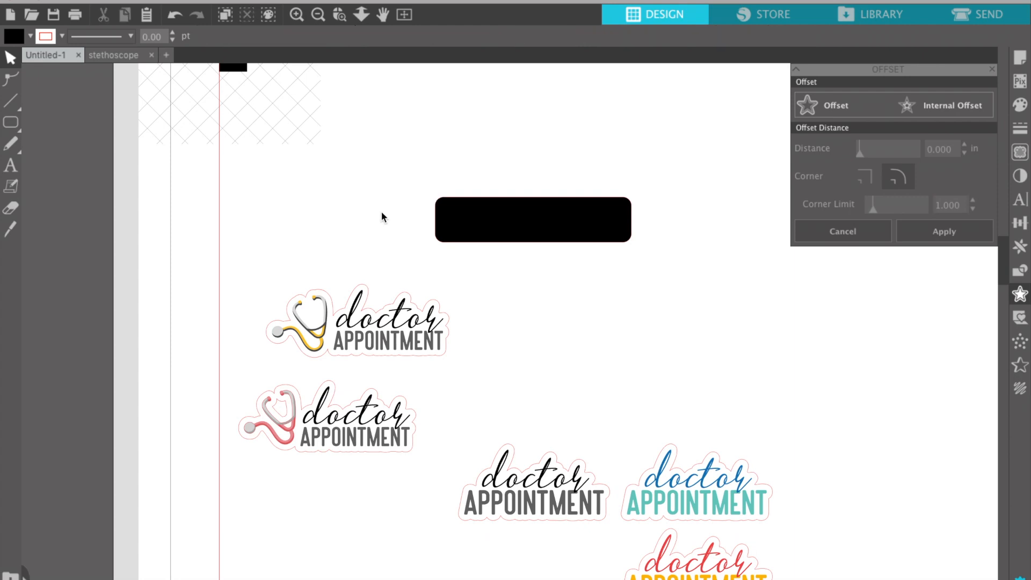
pyautogui.click(490, 222)
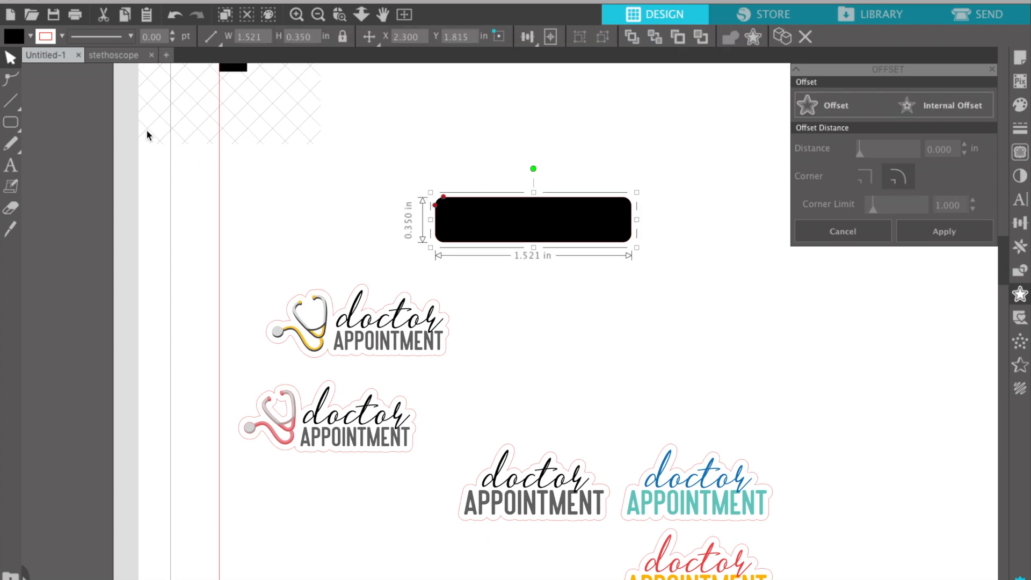
pyautogui.click(62, 36)
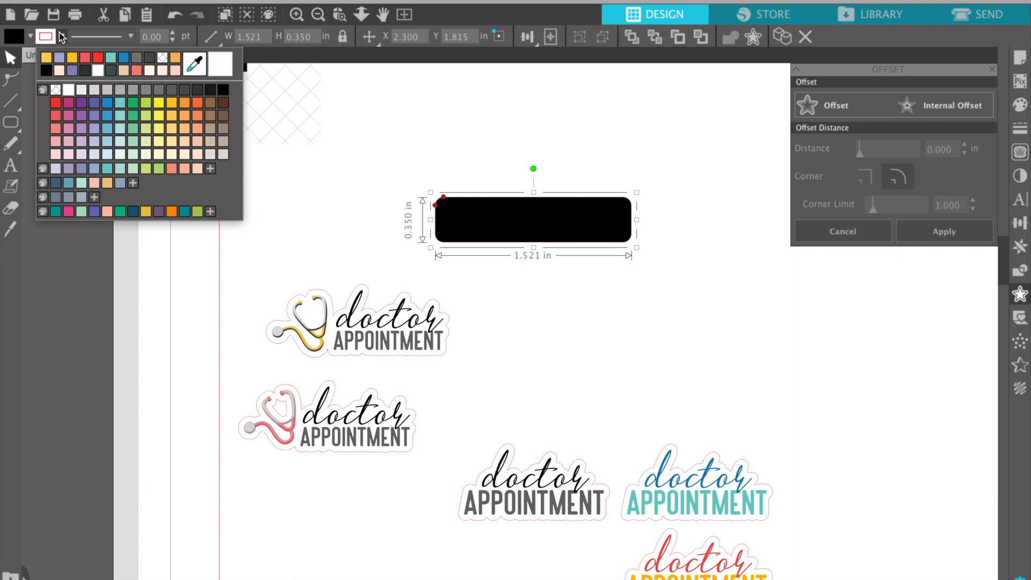
pyautogui.click(55, 89)
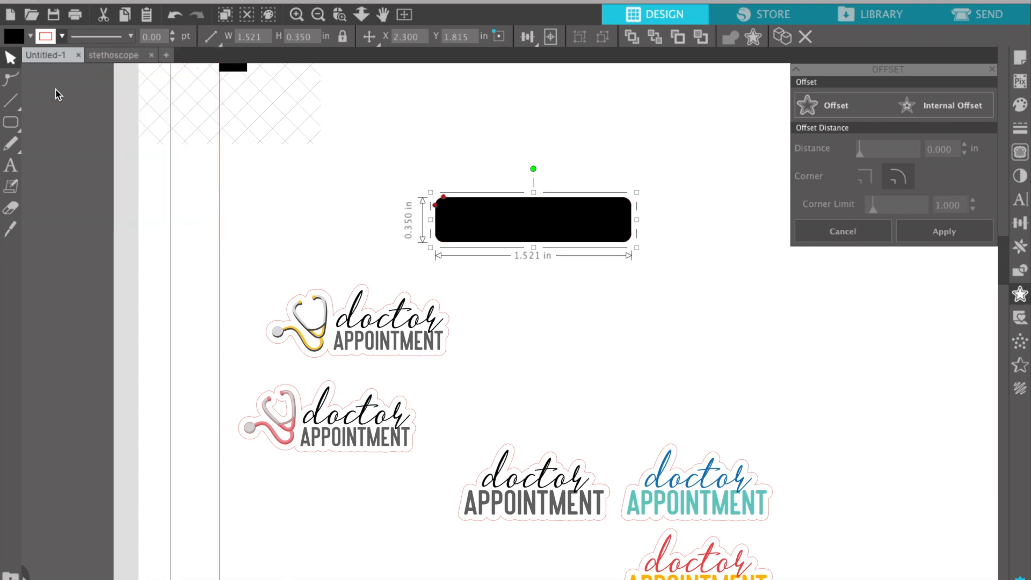
pyautogui.click(61, 33)
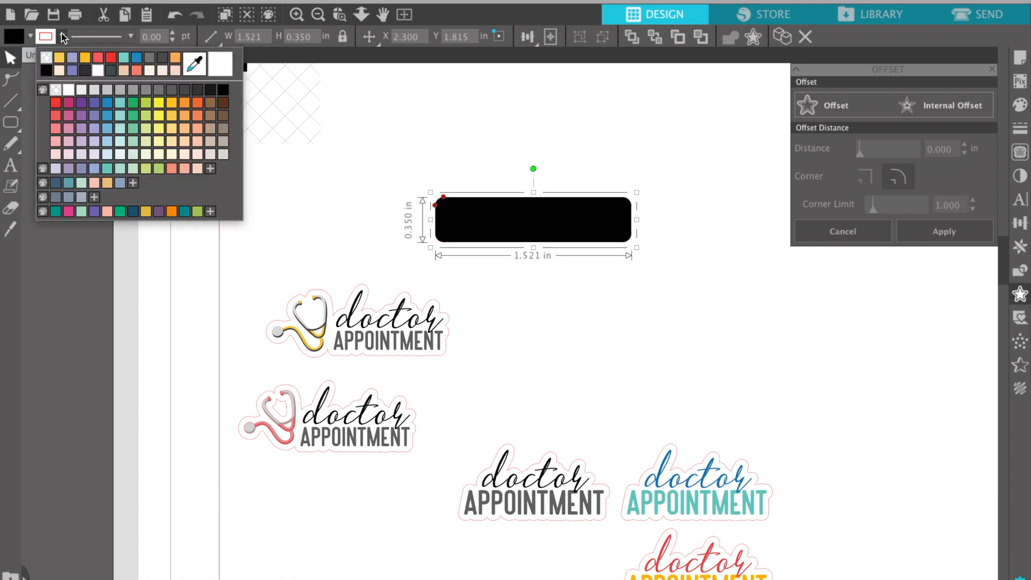
pyautogui.click(63, 33)
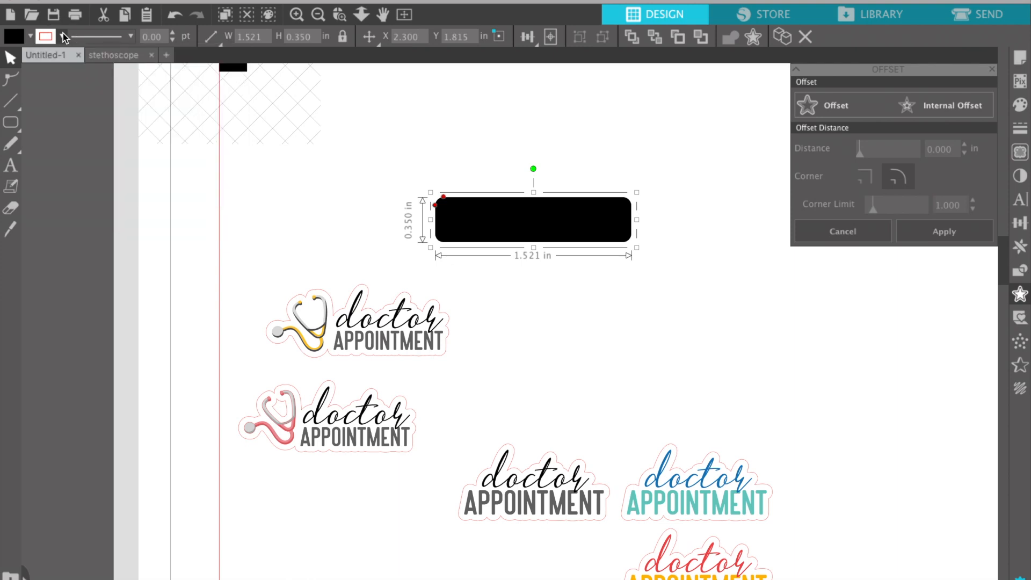
pyautogui.click(319, 192)
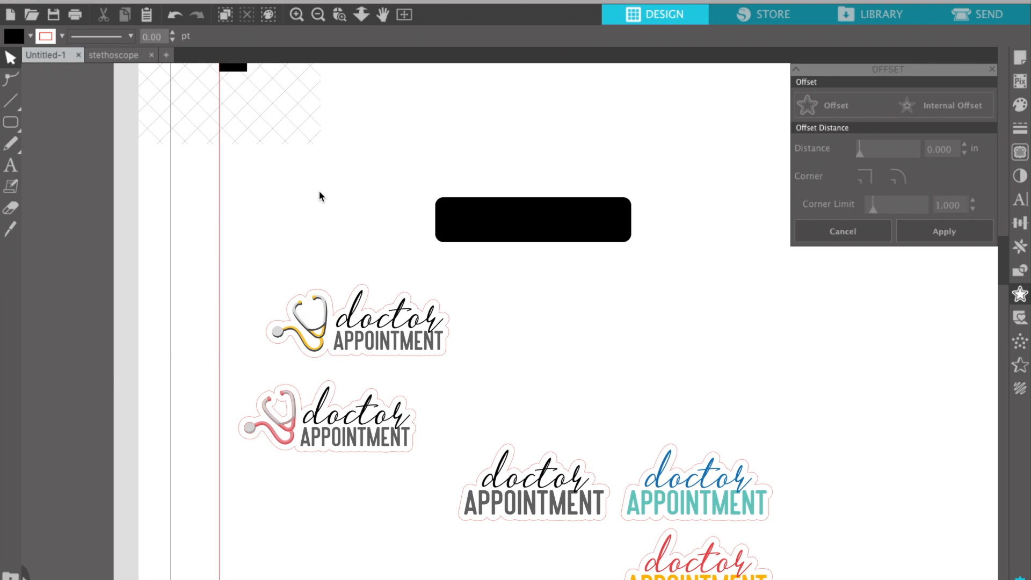
# Copy the APPOINTMENT text above the box and add DOCTOR to make 'DOCTOR APPOINTMENT'.
pyautogui.click(401, 441)
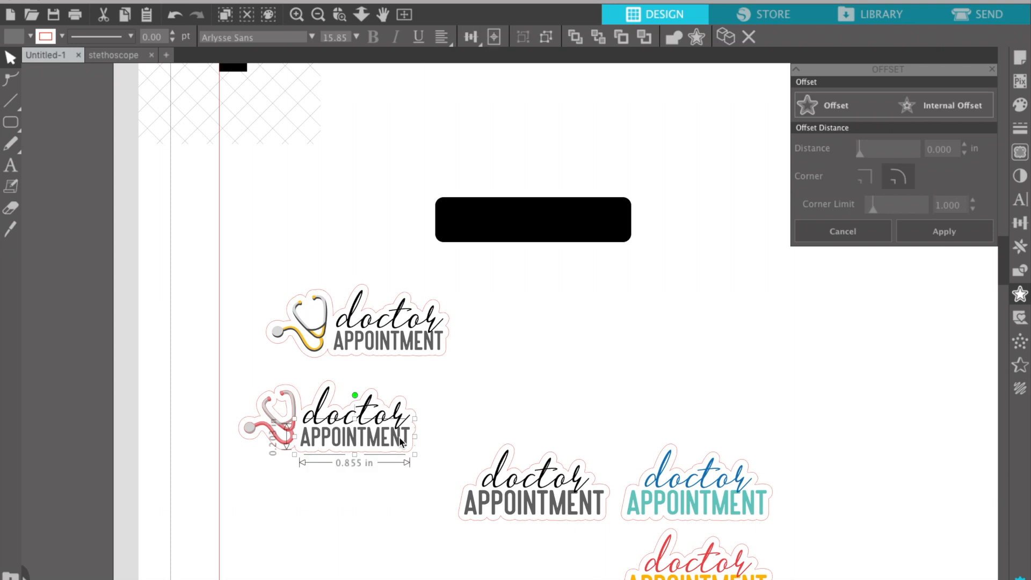
pyautogui.moveTo(401, 441); pyautogui.dragTo(596, 186)
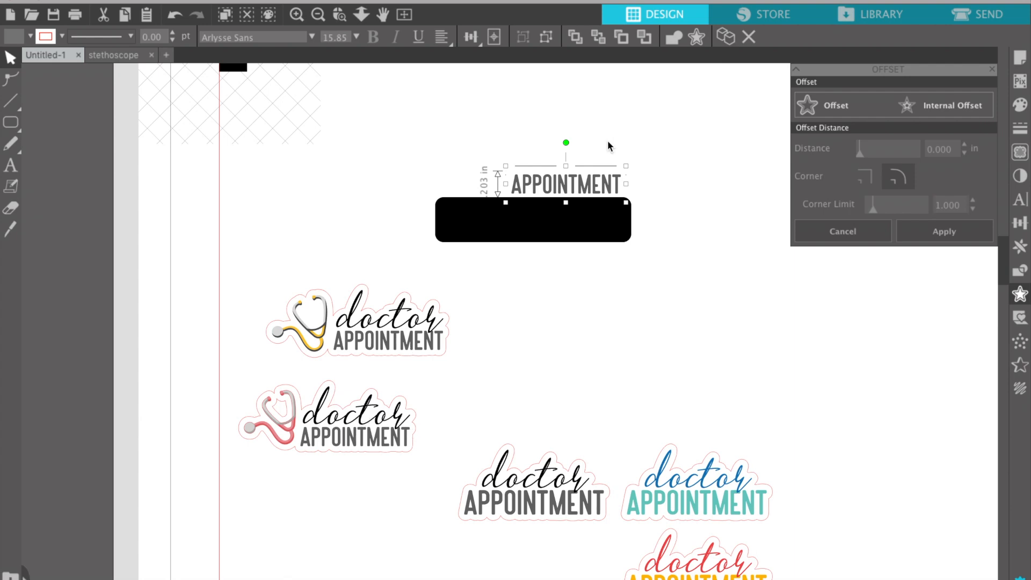
pyautogui.doubleClick(536, 187)
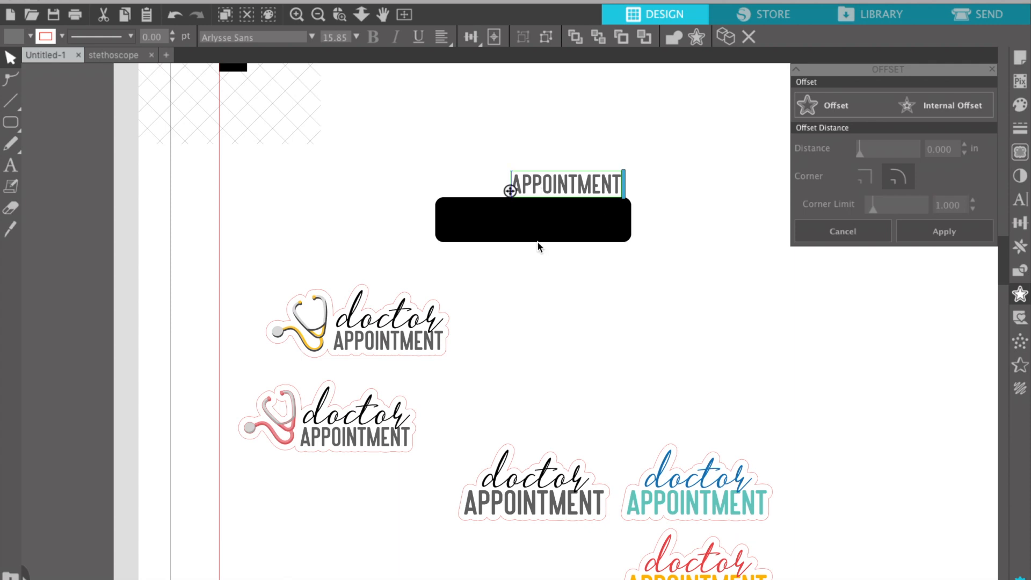
pyautogui.write('DOCTOR')
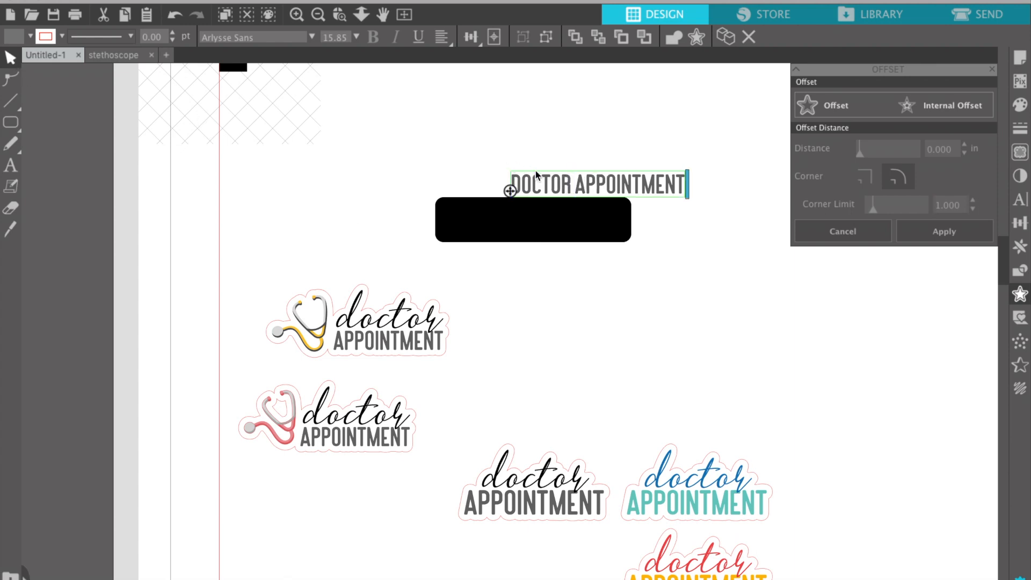
pyautogui.click(11, 58)
pyautogui.click(388, 112)
pyautogui.moveTo(679, 191); pyautogui.dragTo(612, 198)
pyautogui.click(552, 103)
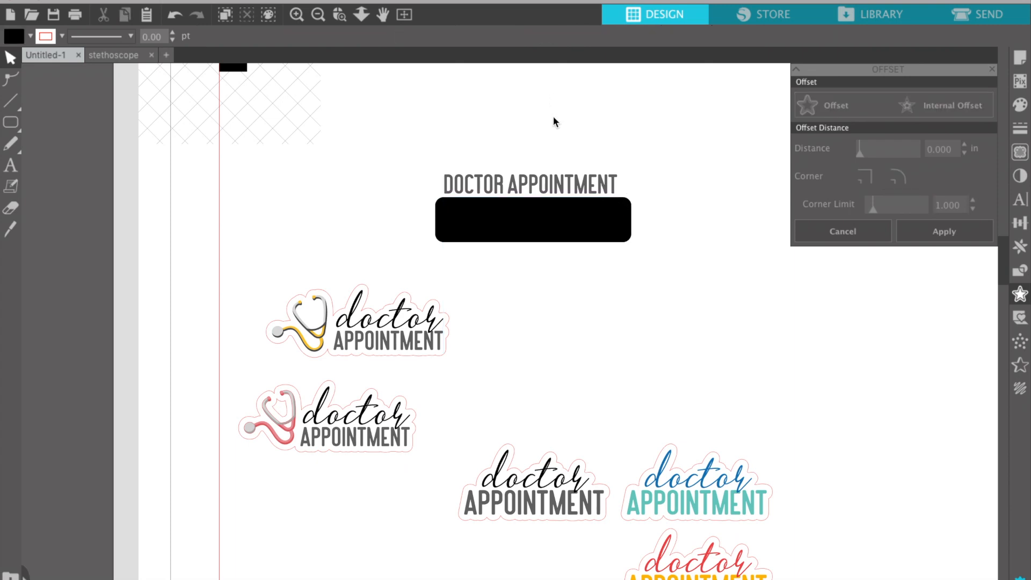
# Centre the label horizontally over the black rounded rectangle with Align Center.
pyautogui.moveTo(534, 144); pyautogui.dragTo(587, 218)
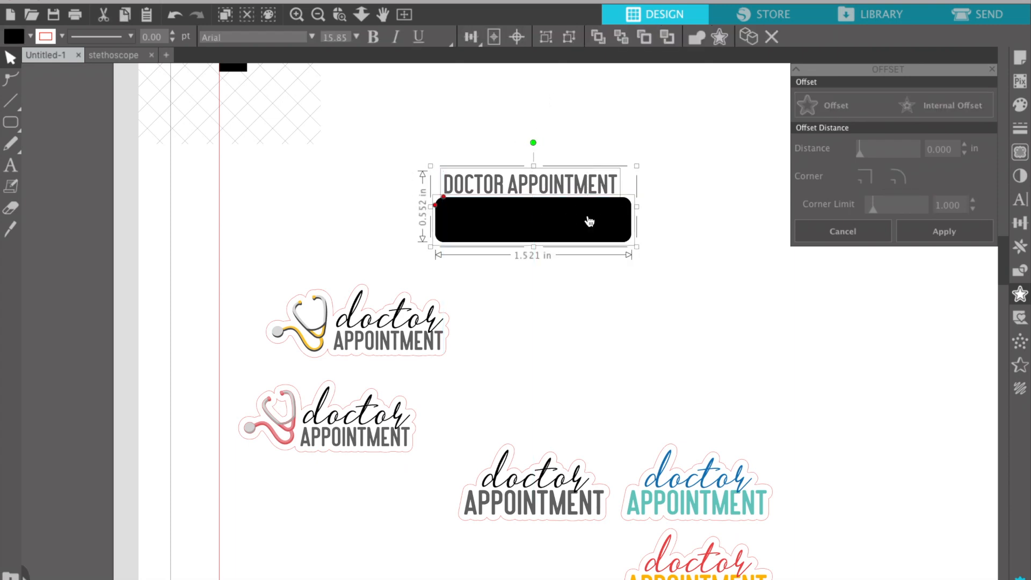
pyautogui.click(478, 42)
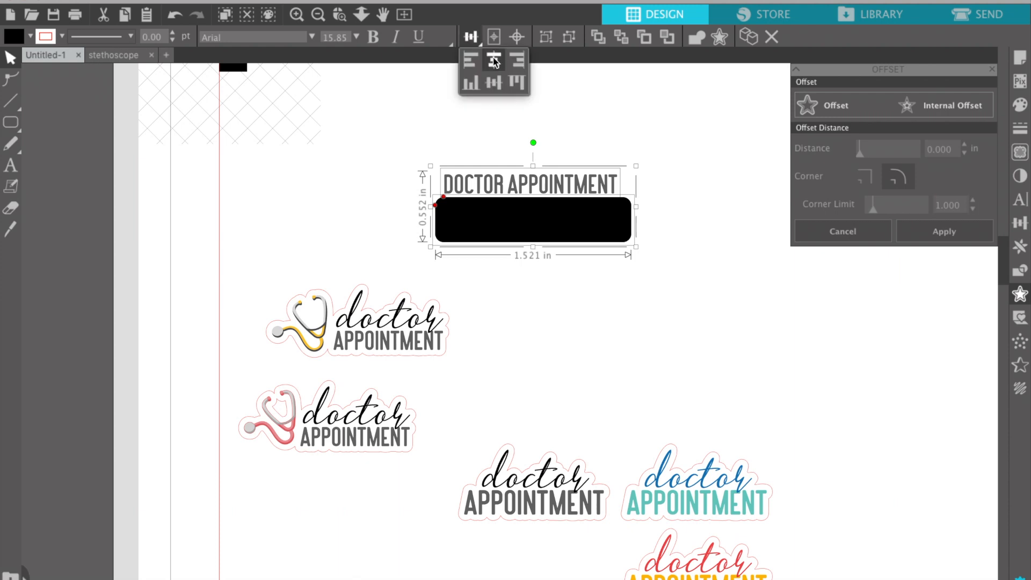
pyautogui.click(500, 60)
pyautogui.click(634, 283)
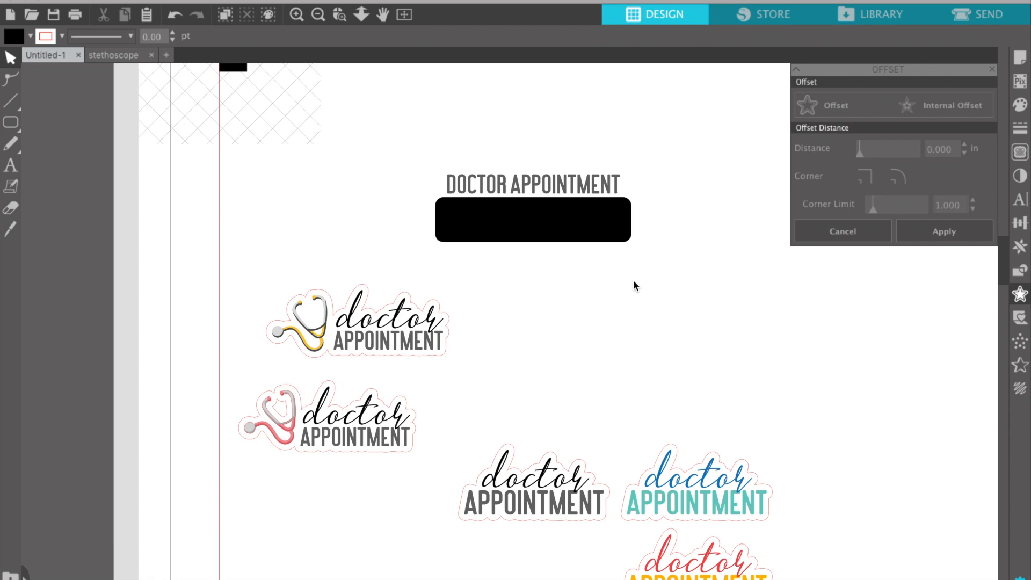
pyautogui.click(589, 210)
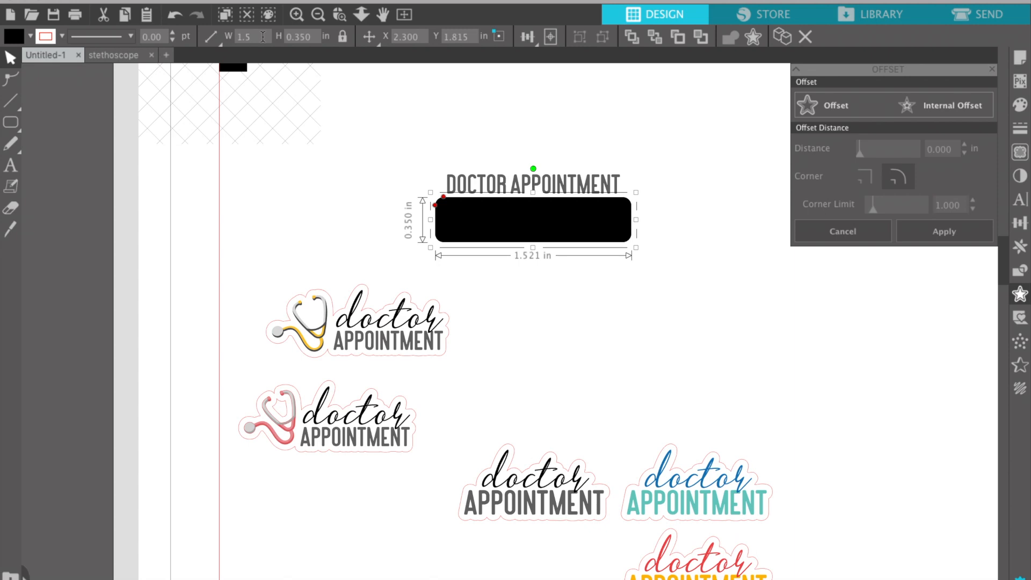
# Set the black rounded box's width to 1.500 in.
pyautogui.write('00')
pyautogui.press('Return')
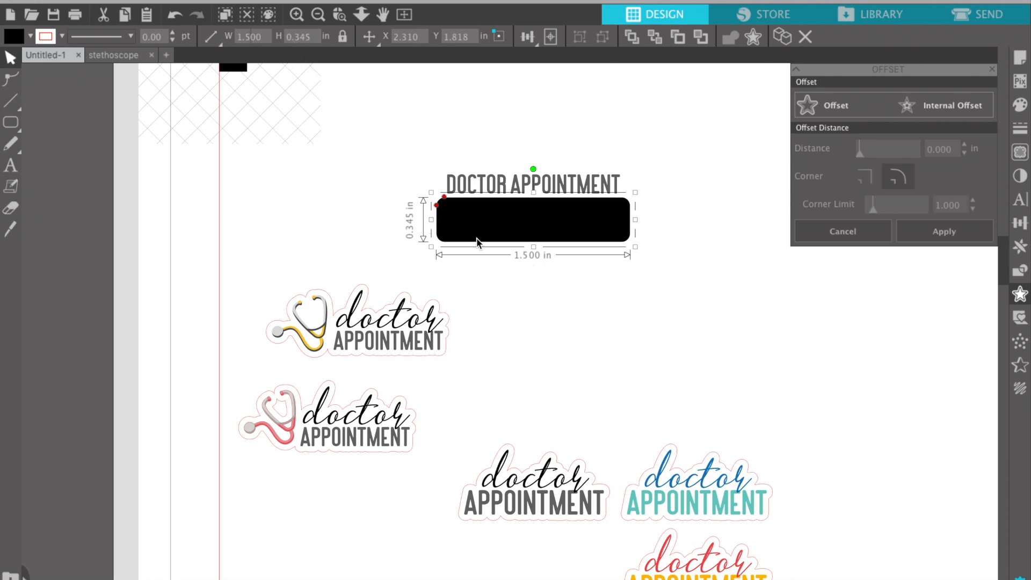
pyautogui.click(552, 297)
pyautogui.click(524, 221)
# Fill the rounded box with teal.
pyautogui.click(31, 37)
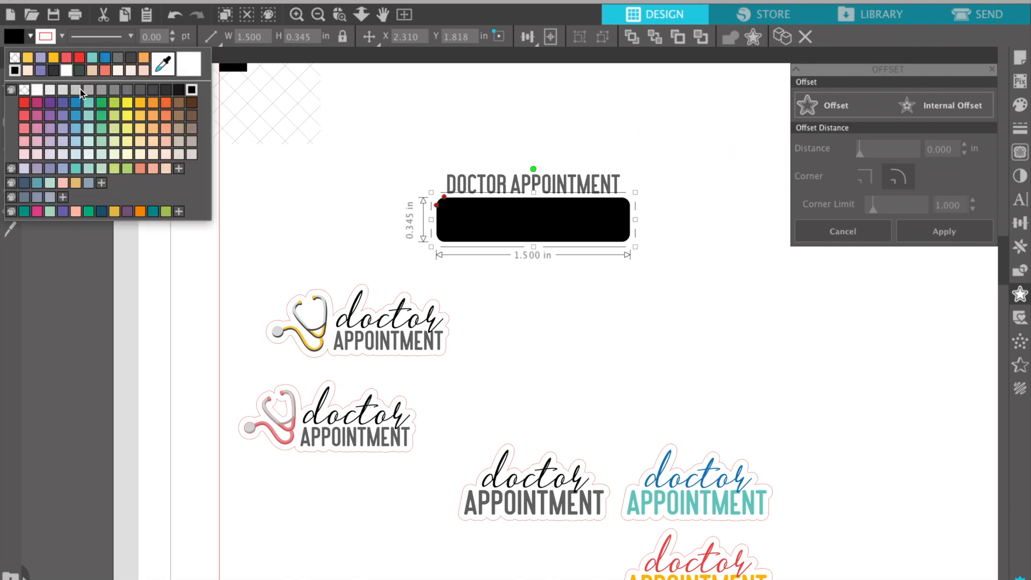
pyautogui.click(88, 105)
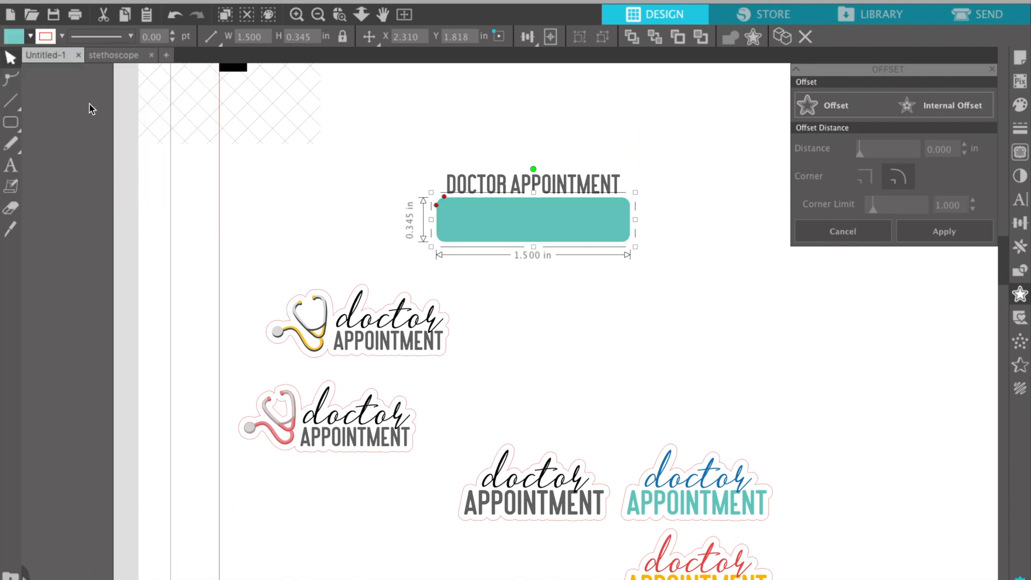
pyautogui.click(530, 282)
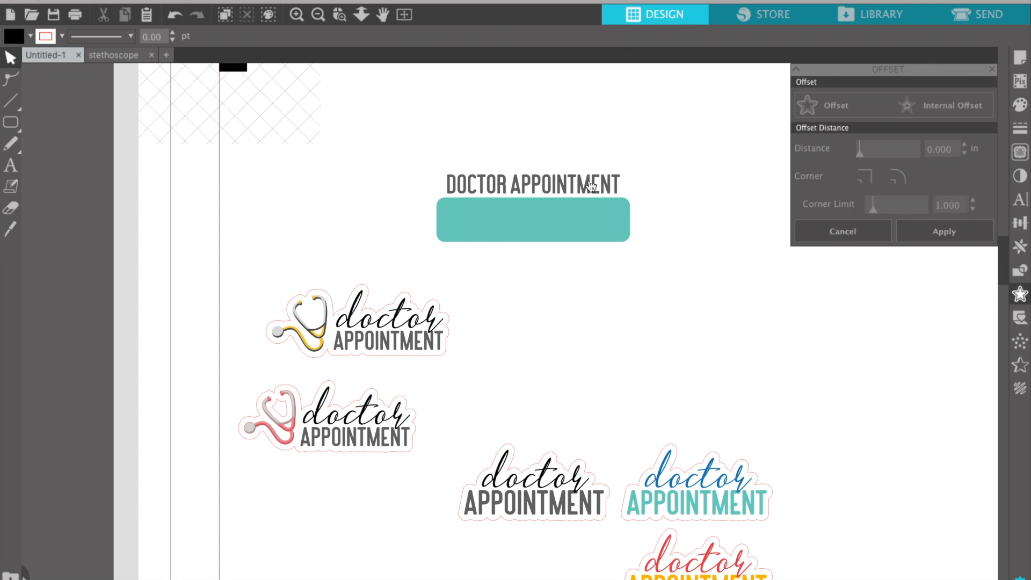
pyautogui.click(557, 192)
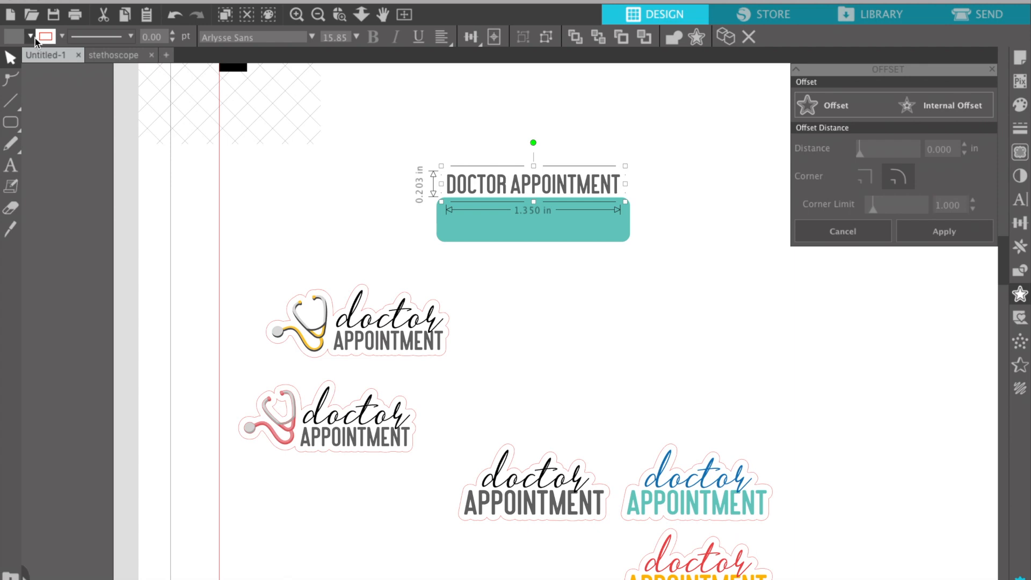
# Add a sharp-cornered 0.060 in internal offset rectangle inside the teal box.
pyautogui.click(592, 311)
pyautogui.click(623, 223)
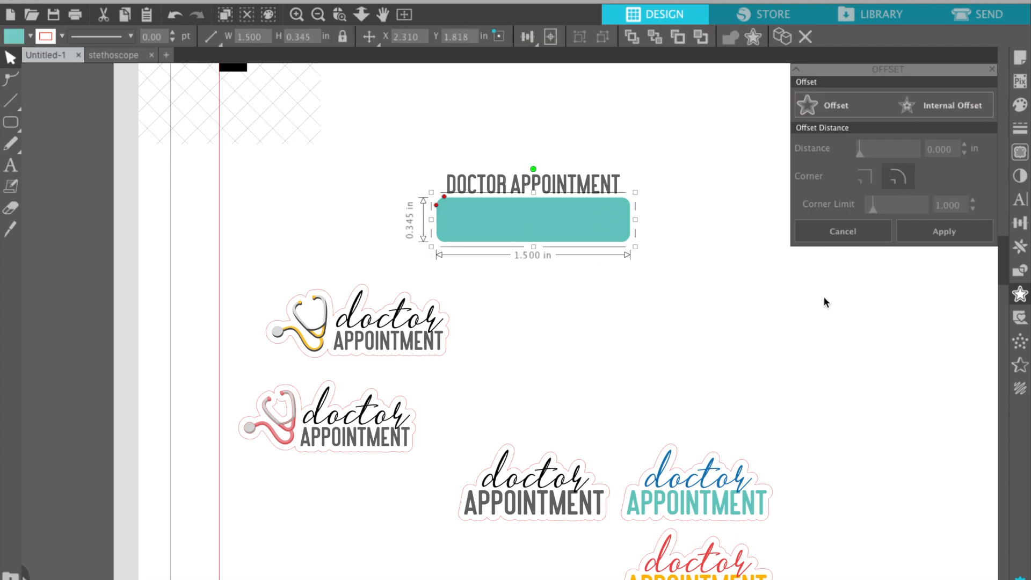
pyautogui.click(945, 108)
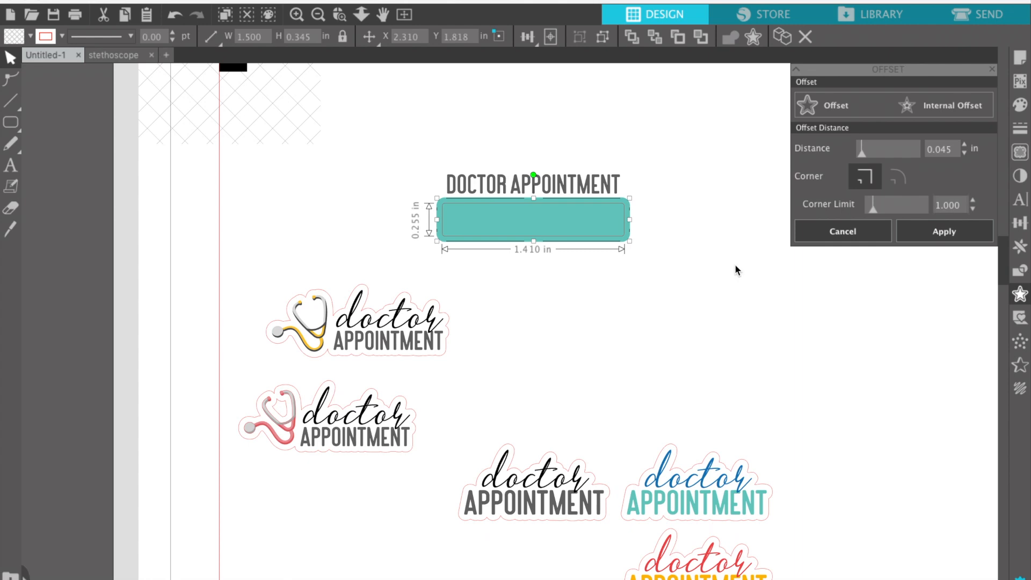
pyautogui.click(964, 146)
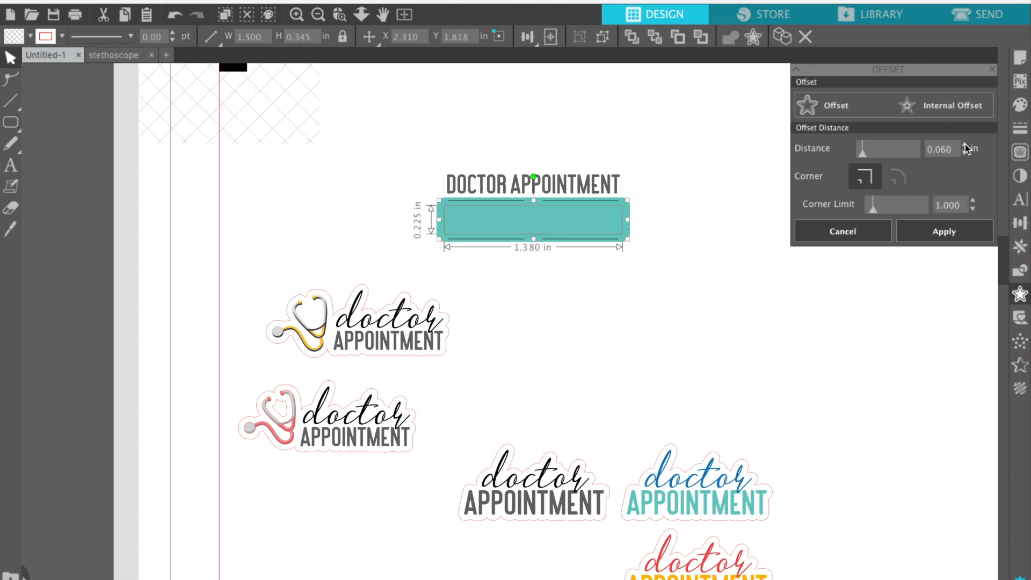
pyautogui.click(942, 232)
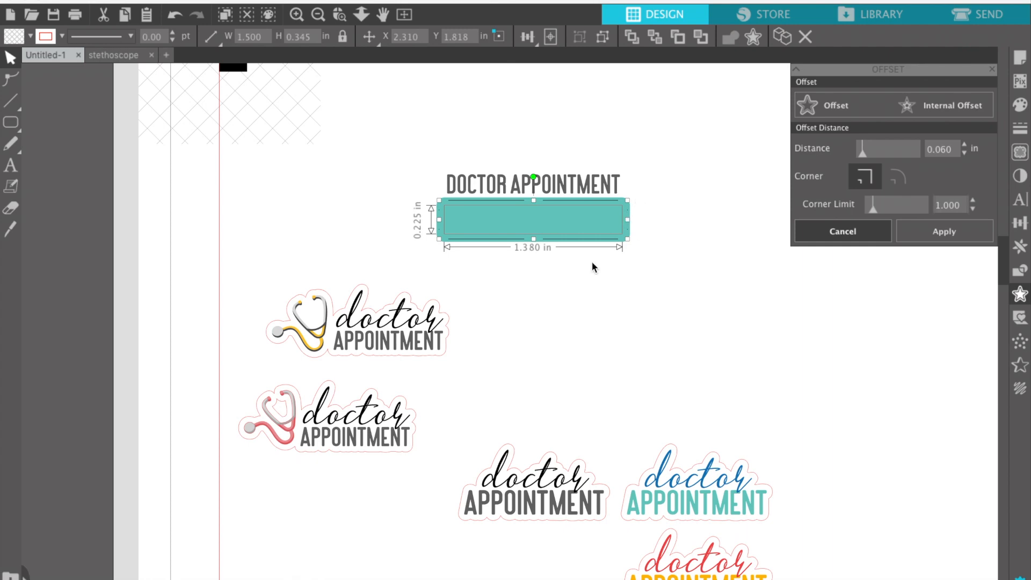
pyautogui.click(981, 237)
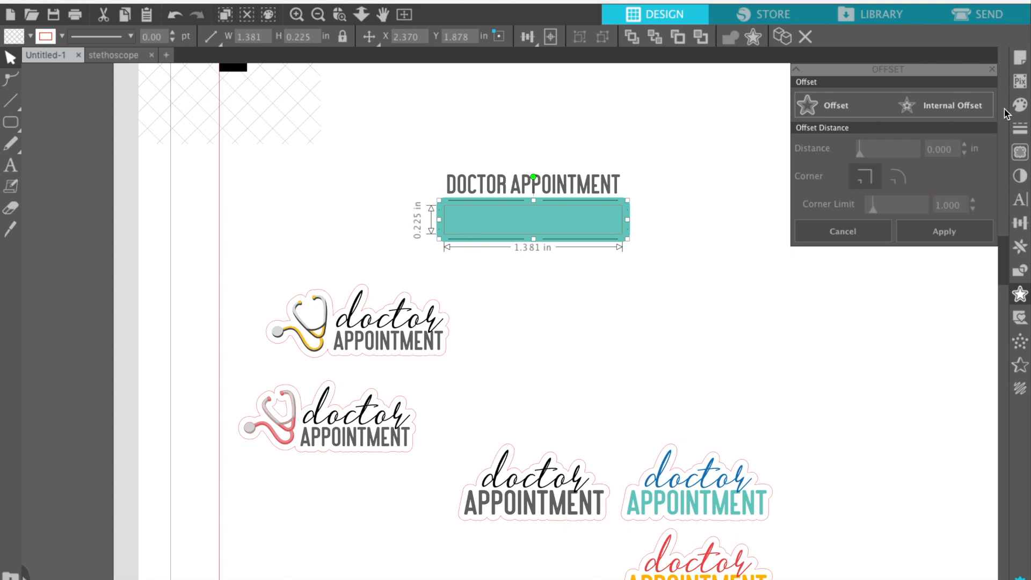
pyautogui.click(1018, 106)
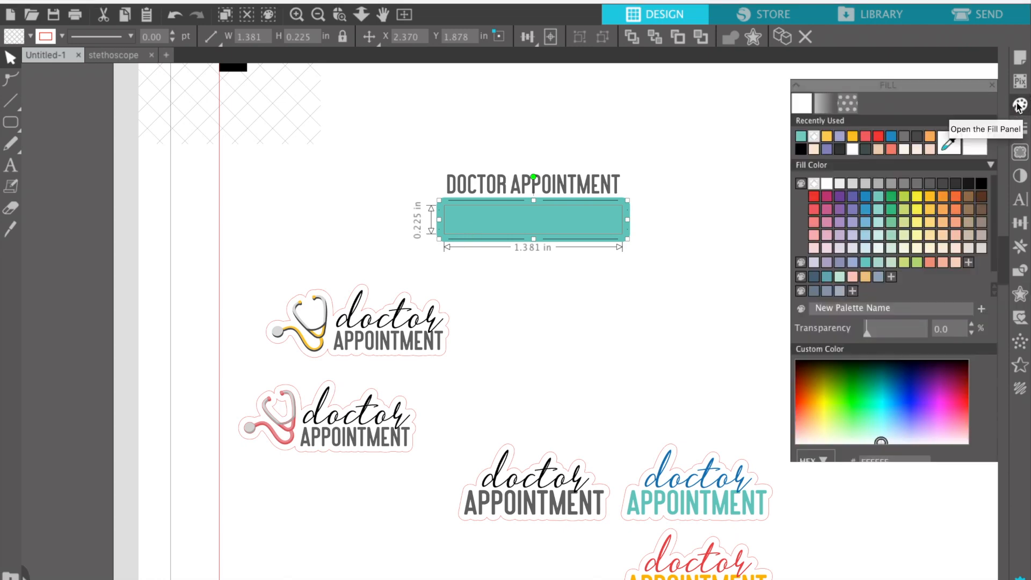
# Fill the inner rectangle white at 25% transparency.
pyautogui.click(827, 169)
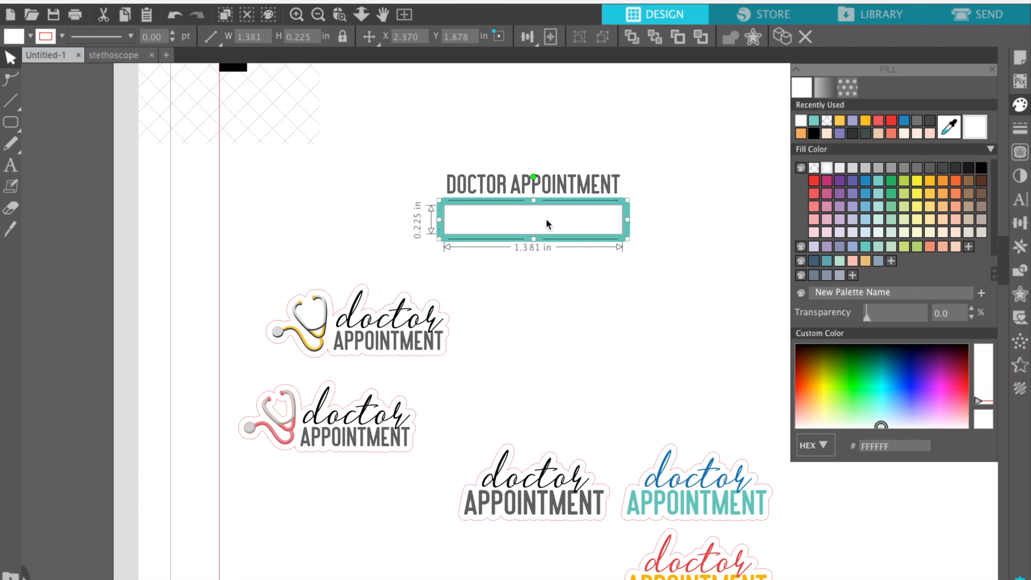
pyautogui.click(876, 321)
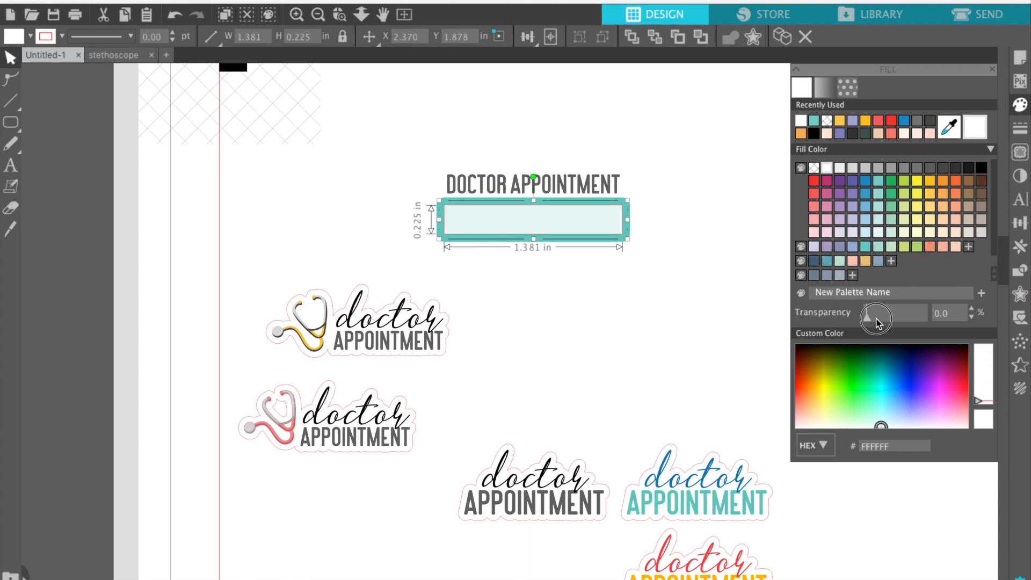
pyautogui.moveTo(877, 321); pyautogui.dragTo(883, 323)
pyautogui.click(972, 309)
# Remove the inner rectangle's outline colour.
pyautogui.click(1019, 130)
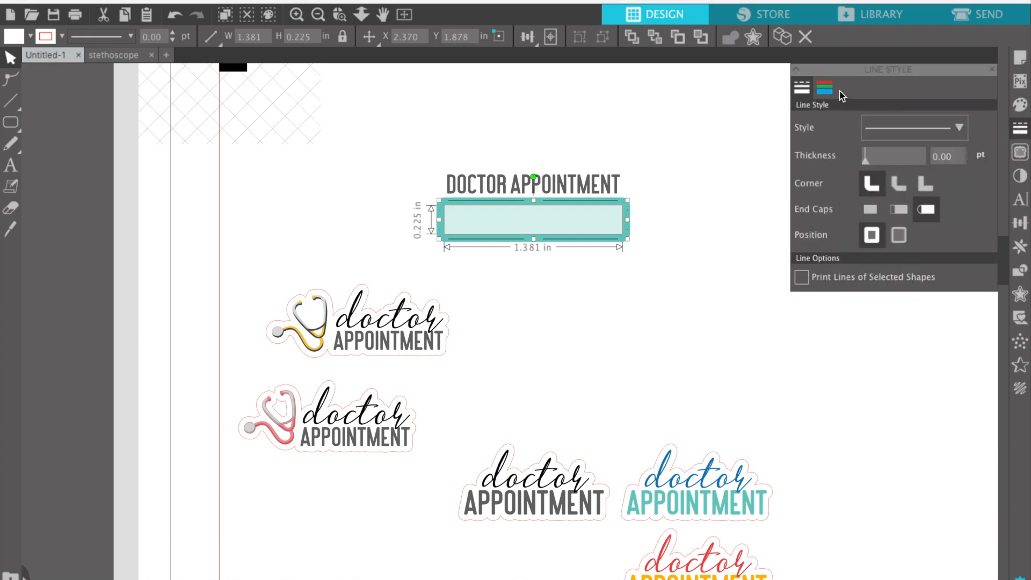
pyautogui.click(824, 87)
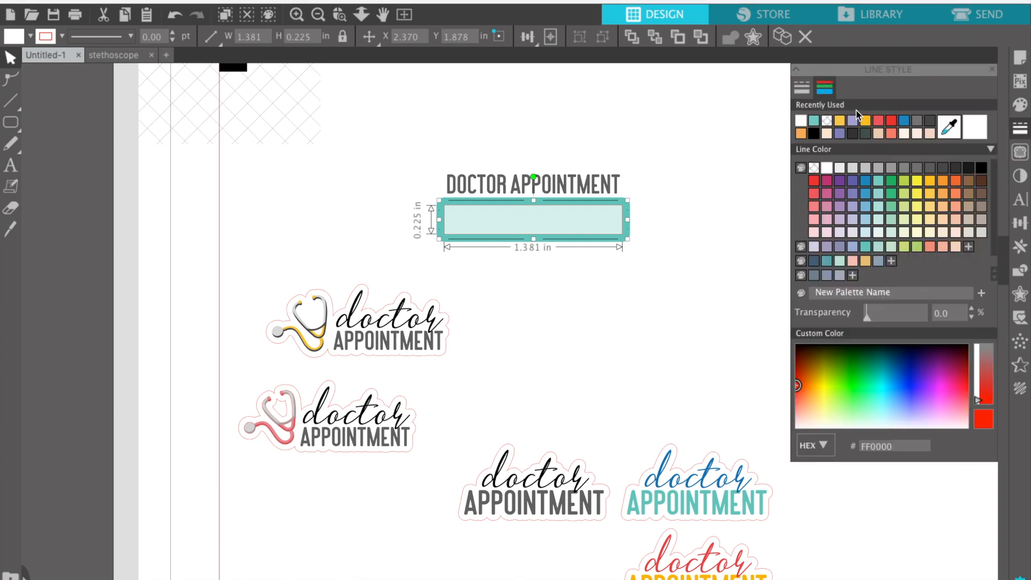
pyautogui.click(814, 169)
pyautogui.click(676, 238)
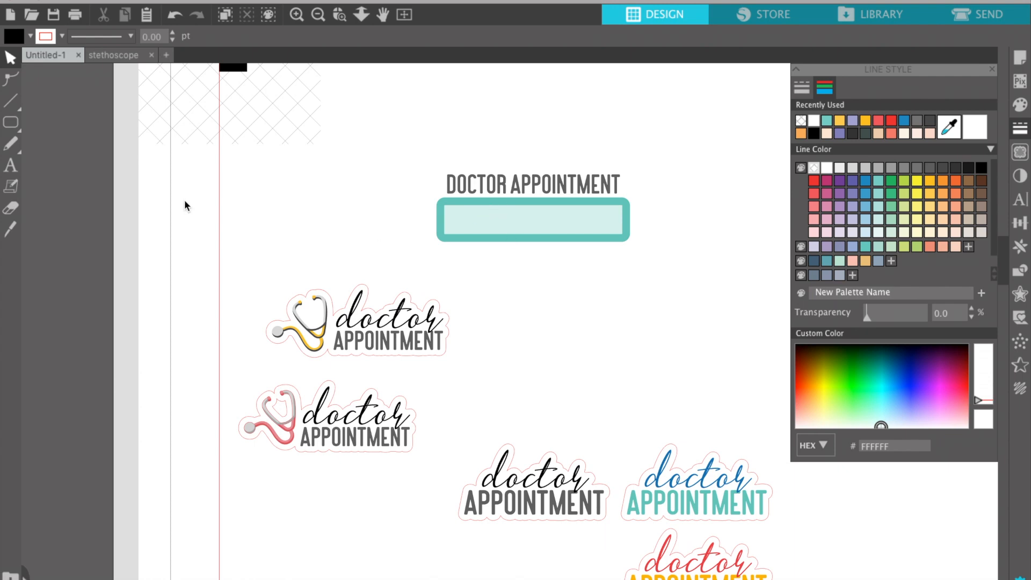
# Duplicate the inner rectangle and narrow the copy from its left side.
pyautogui.moveTo(12, 127)
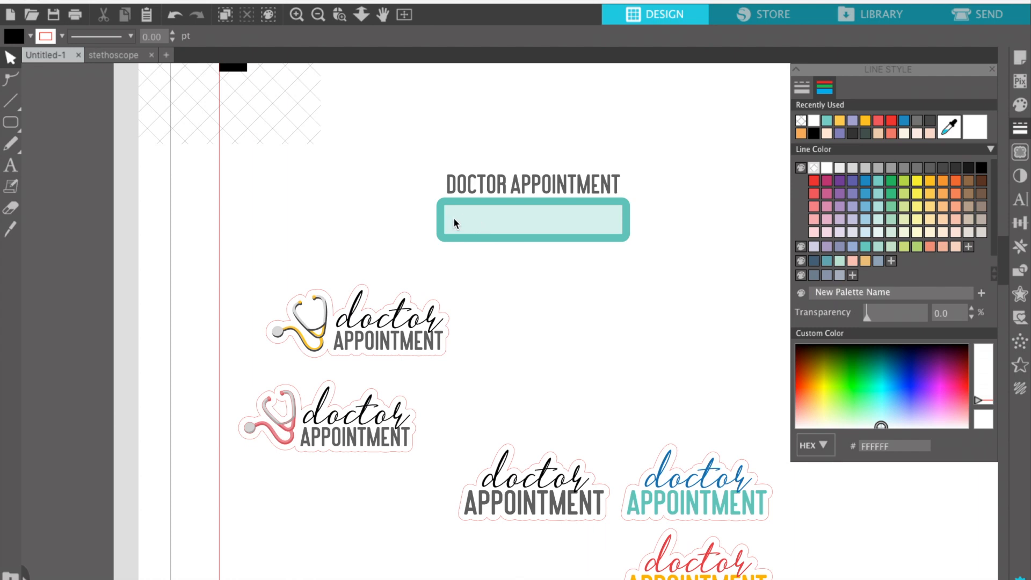
pyautogui.click(493, 217)
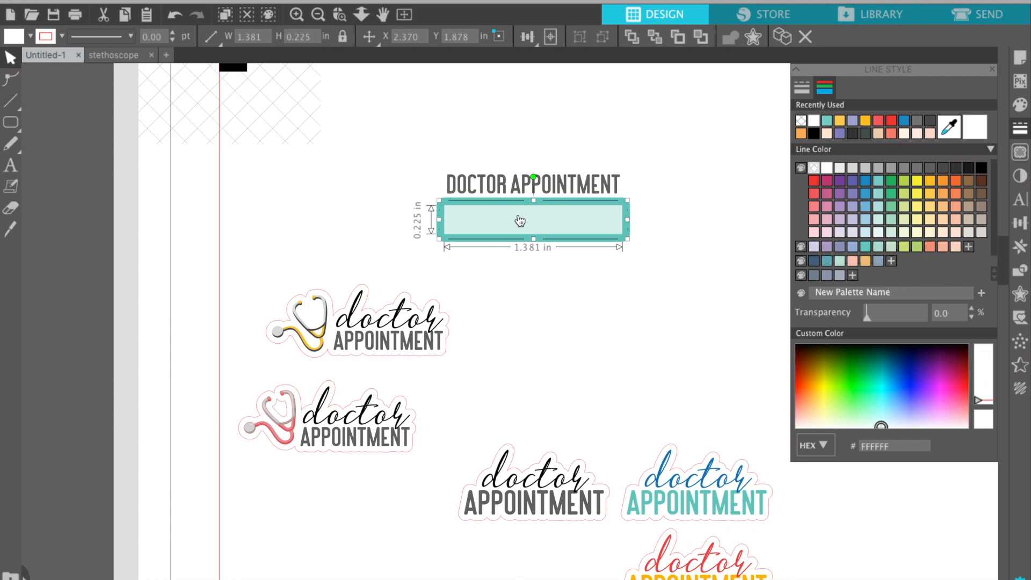
pyautogui.press('super+v')
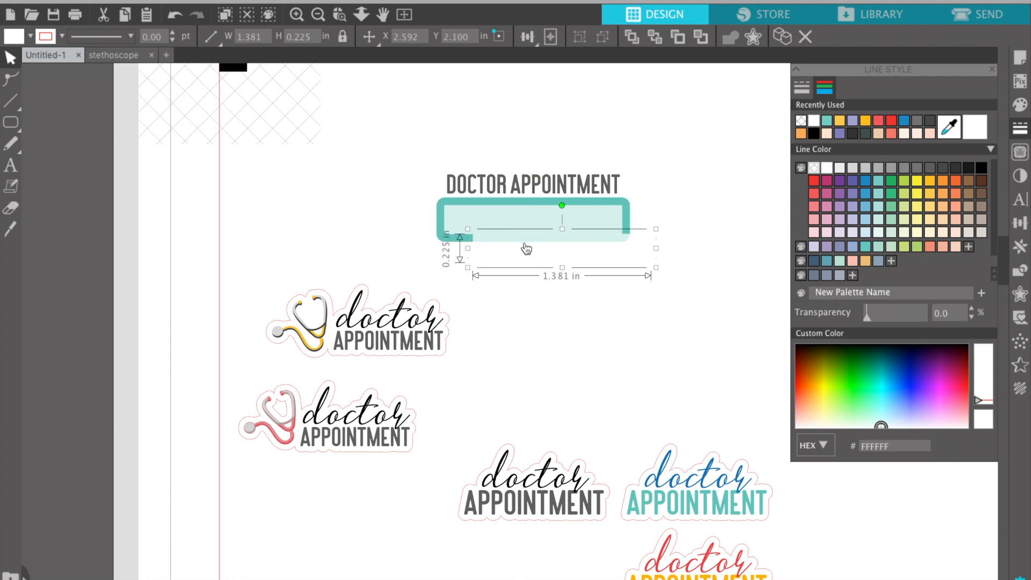
pyautogui.press('super+z')
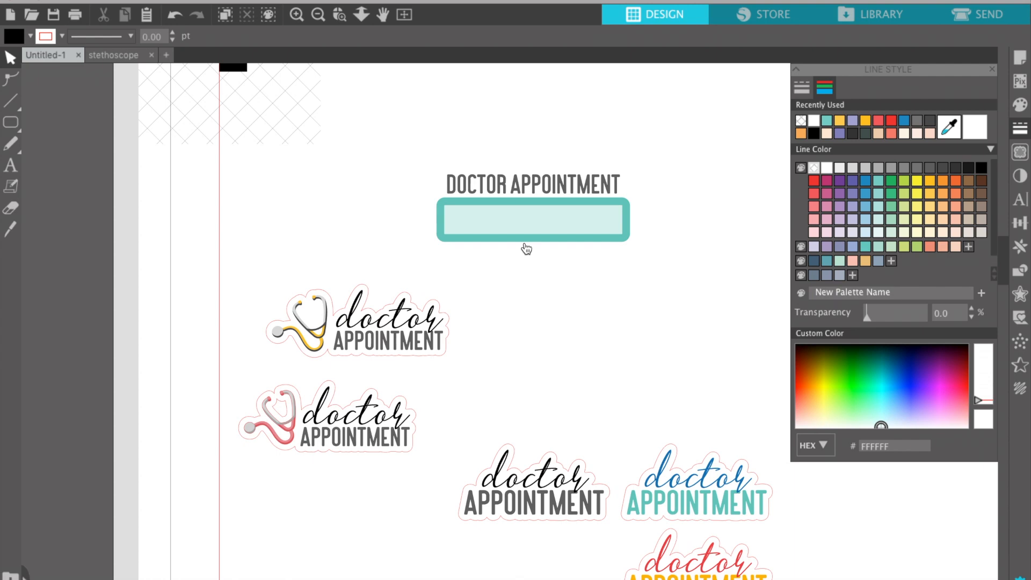
pyautogui.click(525, 245)
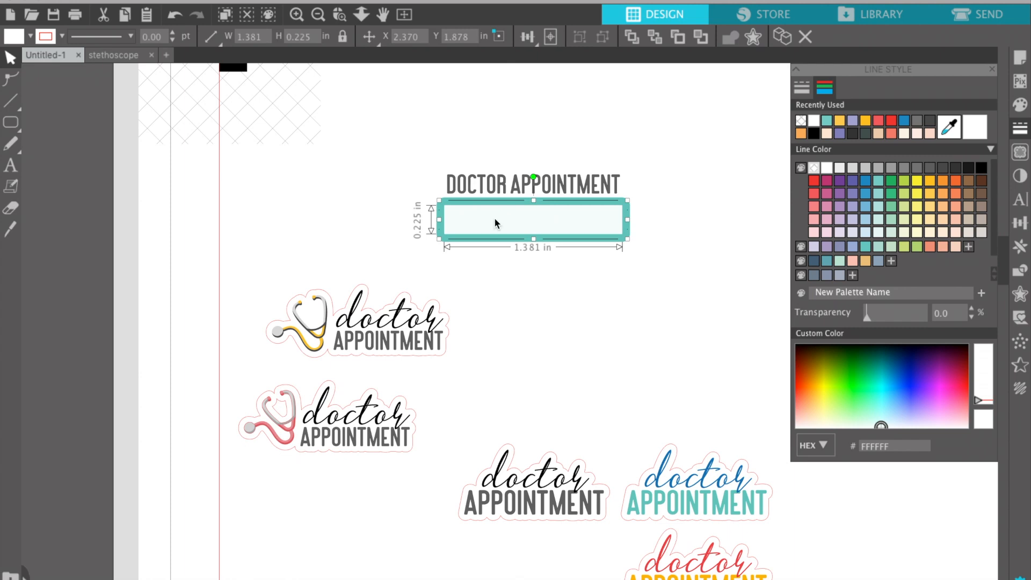
pyautogui.moveTo(441, 219); pyautogui.dragTo(486, 217)
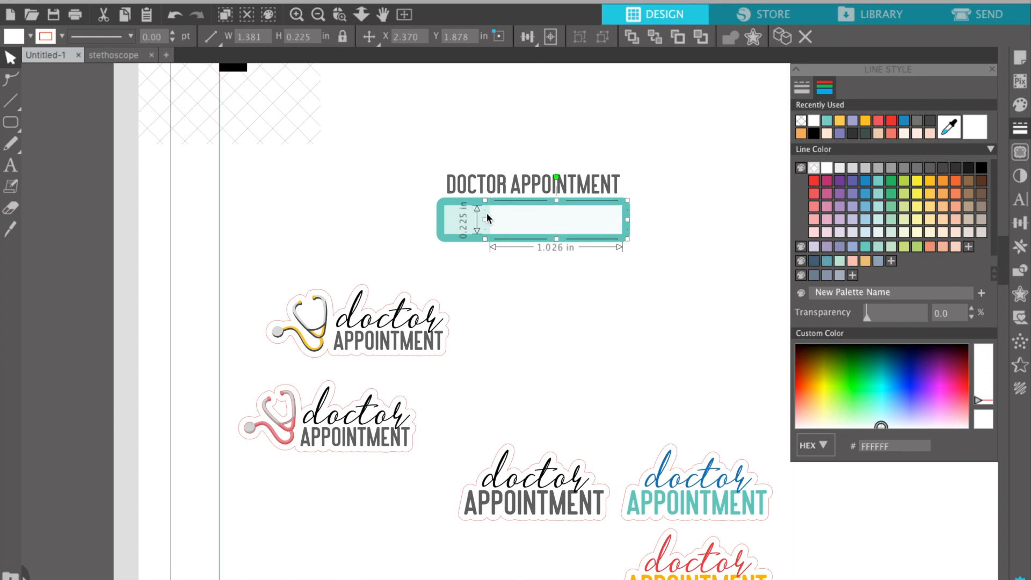
pyautogui.click(456, 279)
# Shrink the other copy to a small left panel about 0.33 in wide, leaving a teal gap.
pyautogui.click(466, 224)
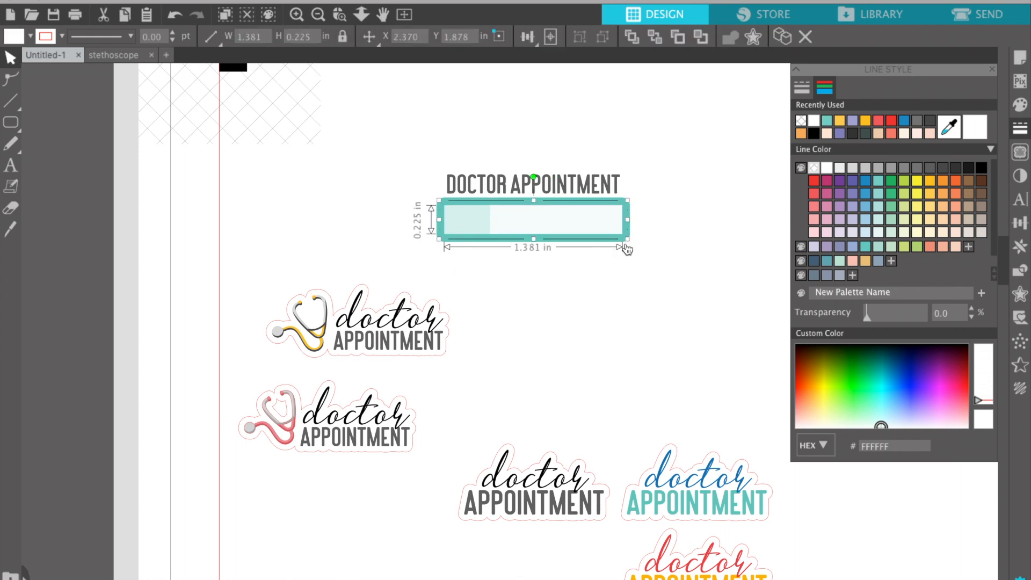
pyautogui.moveTo(627, 219); pyautogui.dragTo(489, 224)
pyautogui.click(539, 317)
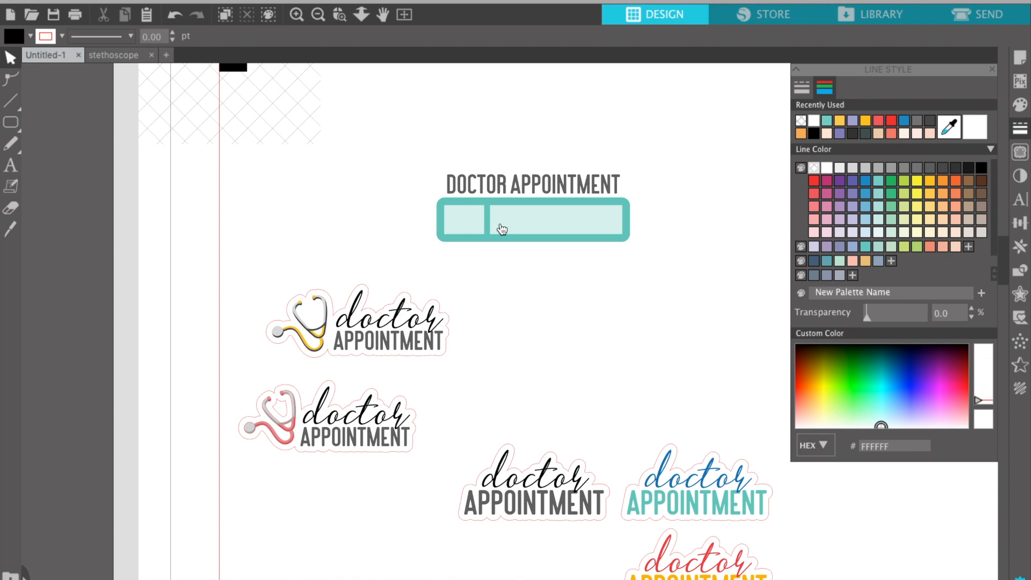
pyautogui.click(503, 230)
pyautogui.moveTo(488, 220); pyautogui.dragTo(496, 220)
pyautogui.click(472, 218)
pyautogui.click(525, 307)
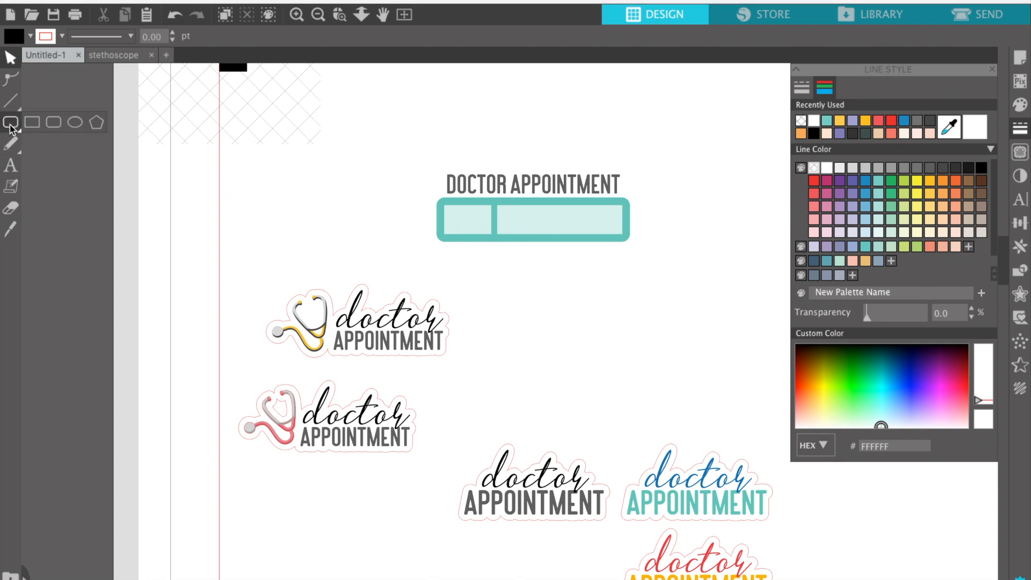
# Draw a thin black vertical bar and move it left across the teal box.
pyautogui.click(31, 124)
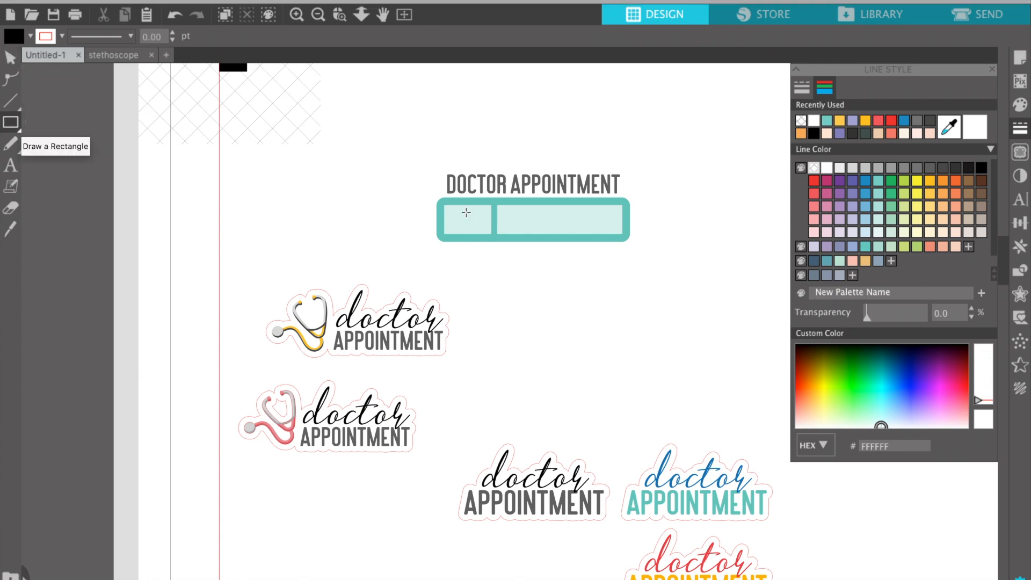
pyautogui.moveTo(580, 258); pyautogui.dragTo(588, 196)
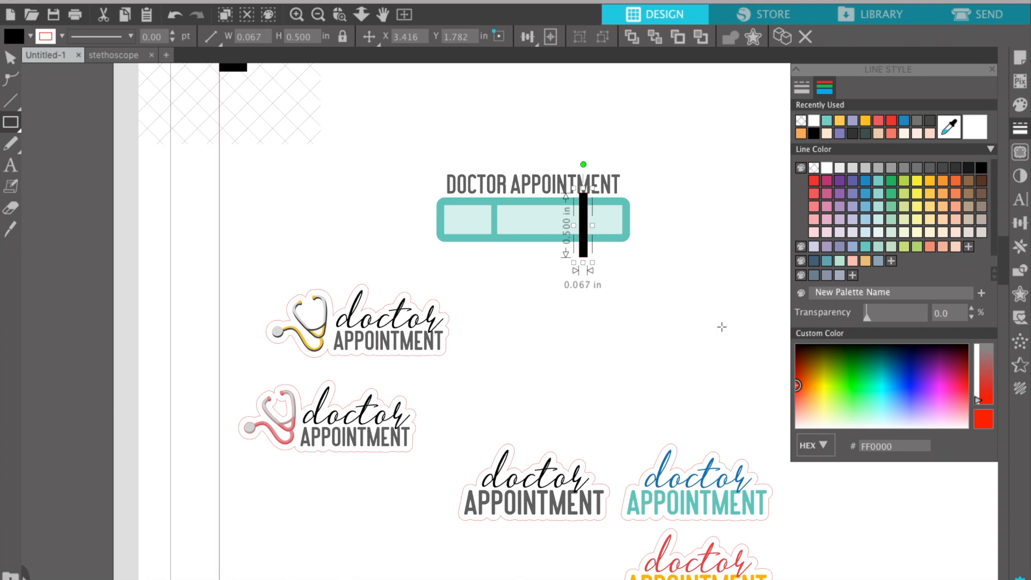
pyautogui.click(10, 58)
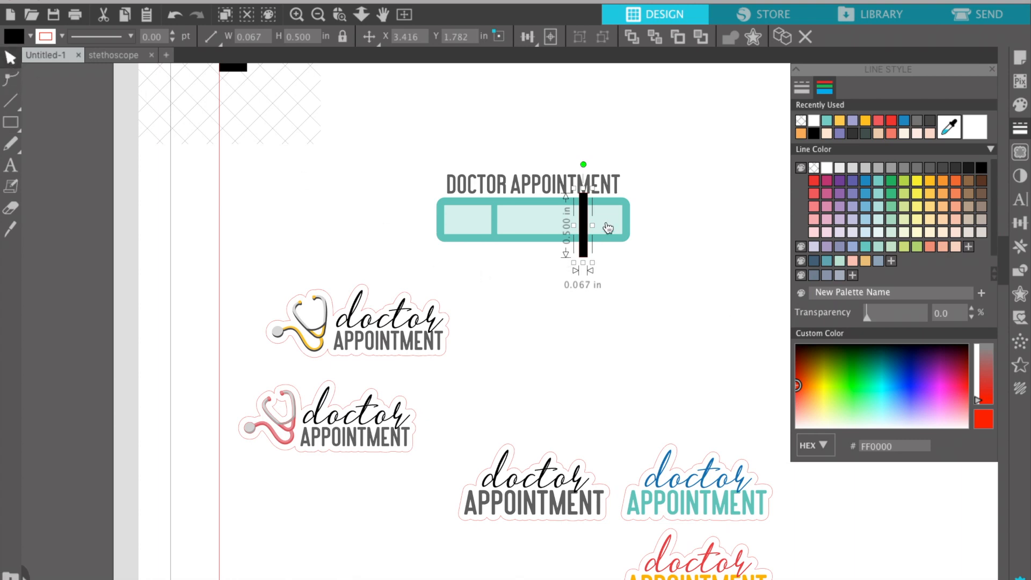
pyautogui.moveTo(588, 219); pyautogui.dragTo(519, 221)
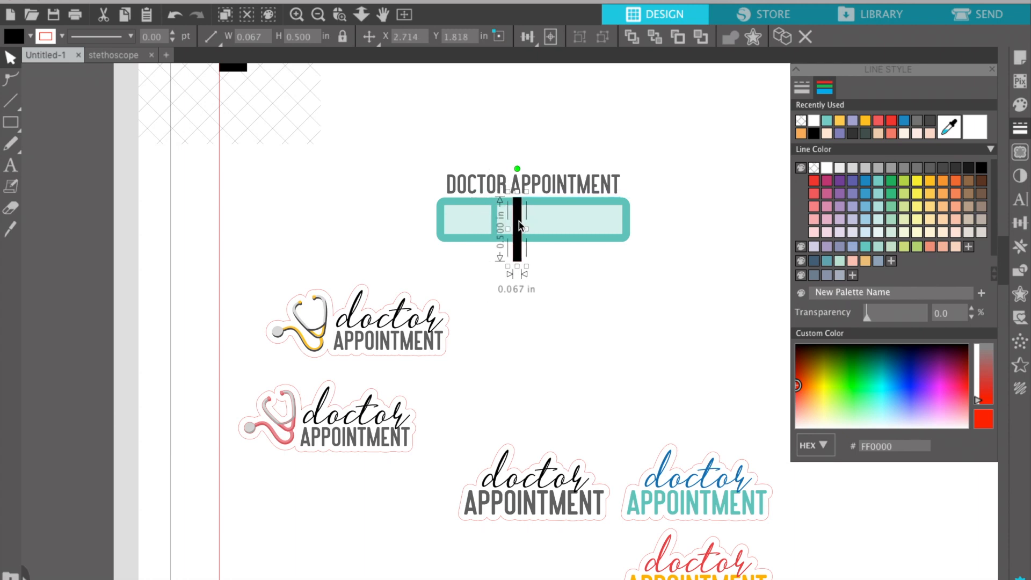
pyautogui.click(532, 276)
# Stretch the right light interior leftward to fill the teal box.
pyautogui.click(479, 222)
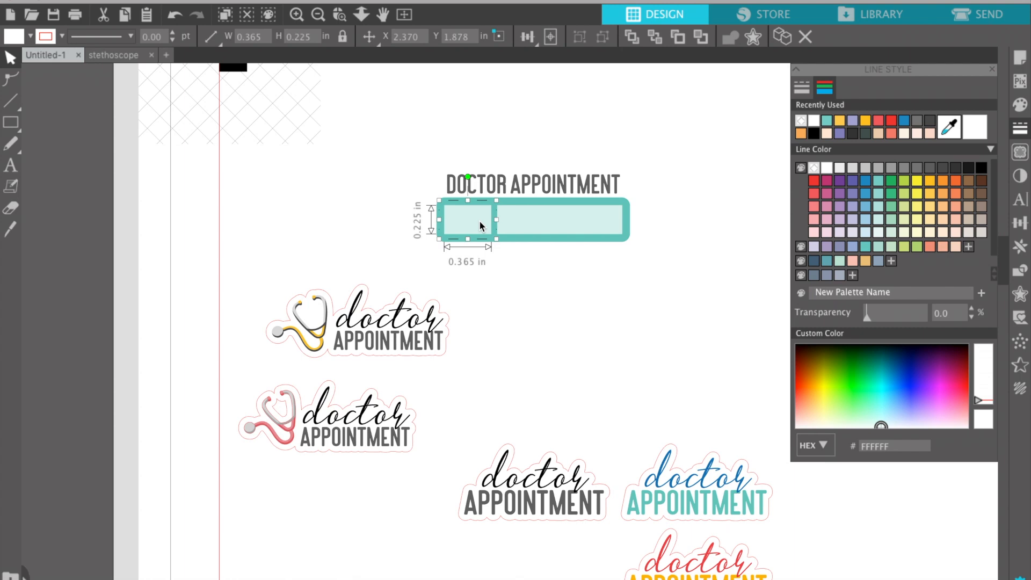
pyautogui.click(496, 231)
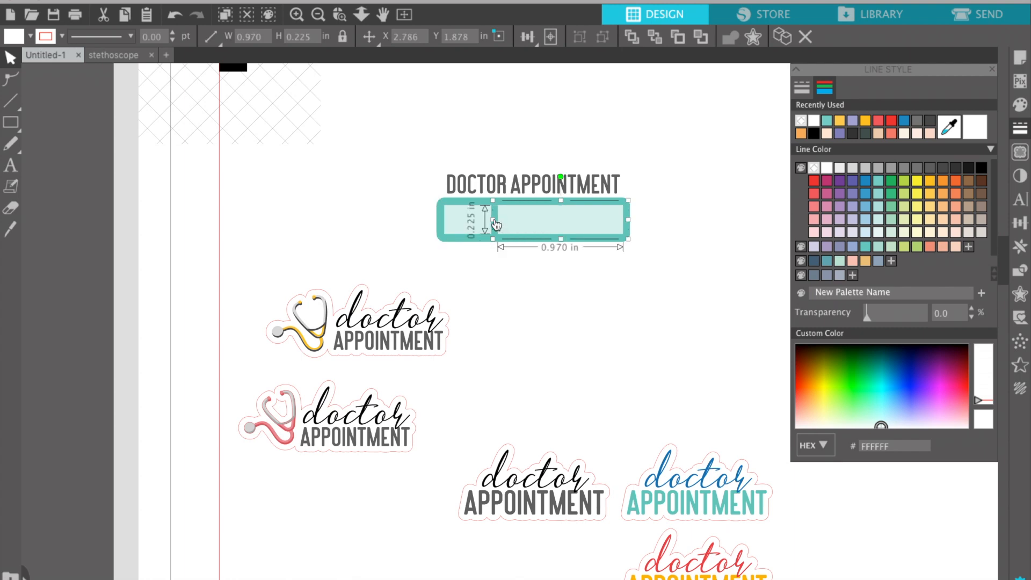
pyautogui.moveTo(480, 223); pyautogui.dragTo(441, 218)
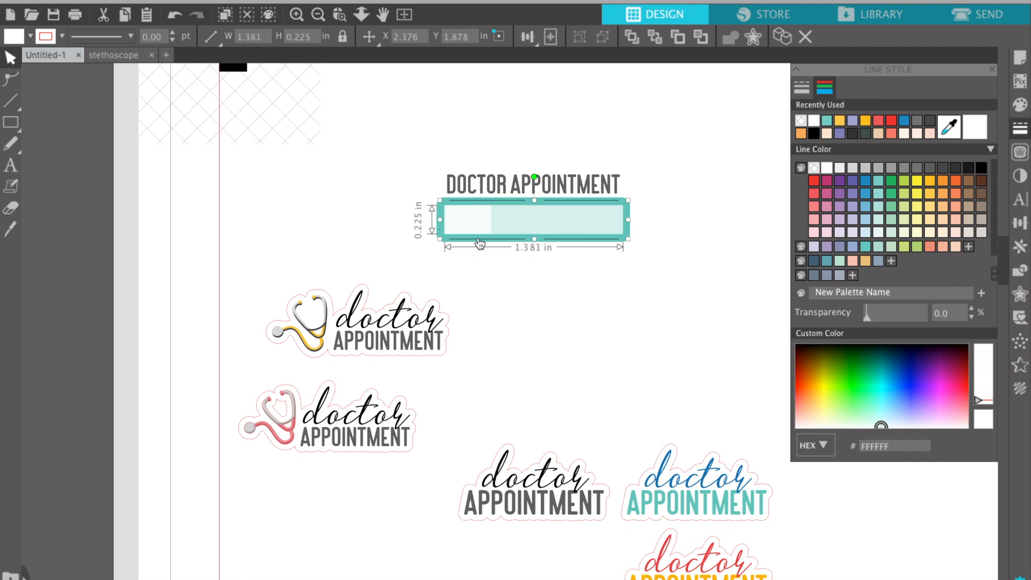
pyautogui.click(485, 262)
pyautogui.click(479, 220)
pyautogui.press('Delete')
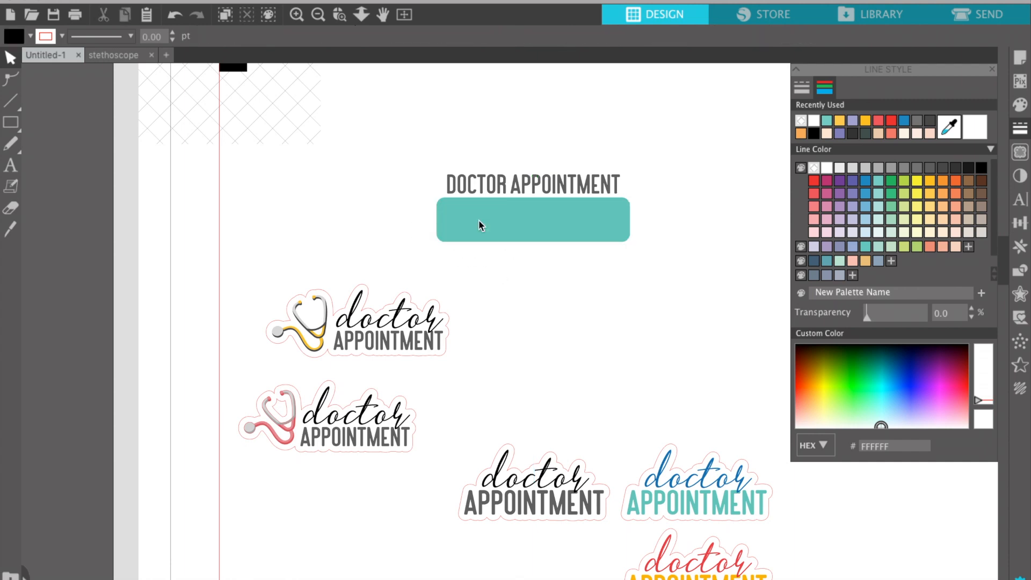
pyautogui.hotkey('ctrl', 'z')
# Draw a narrow black divider bar near the interior's left end and fine-tune its position.
pyautogui.click(13, 123)
pyautogui.moveTo(477, 191); pyautogui.dragTo(489, 240)
pyautogui.click(10, 58)
pyautogui.moveTo(495, 216); pyautogui.dragTo(488, 216)
pyautogui.press('Right')
pyautogui.press('Right')
pyautogui.press('Right')
pyautogui.press('Right')
pyautogui.press('Right')
pyautogui.press('Right')
pyautogui.press('Right')
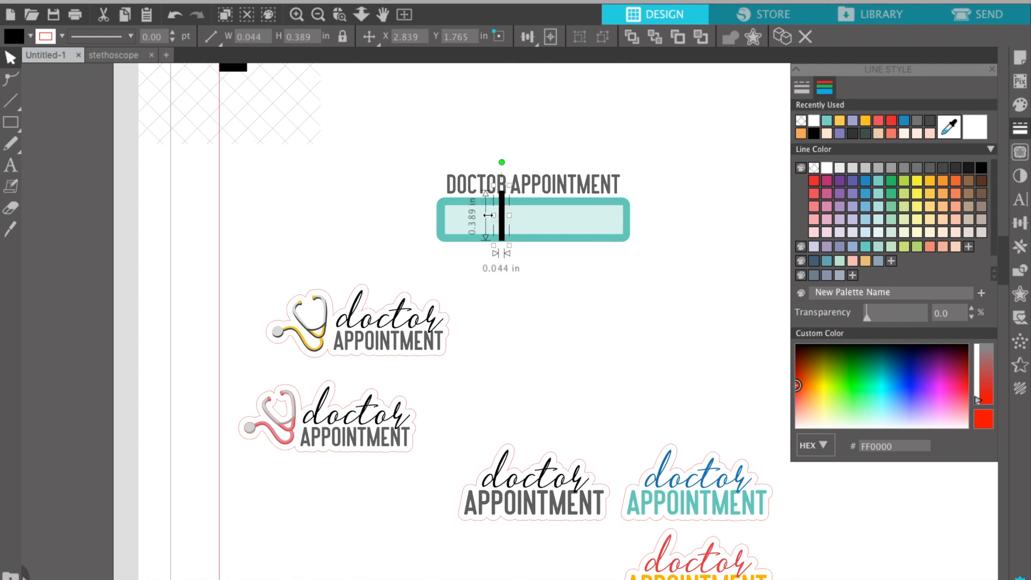
pyautogui.press('Left')
pyautogui.press('Left')
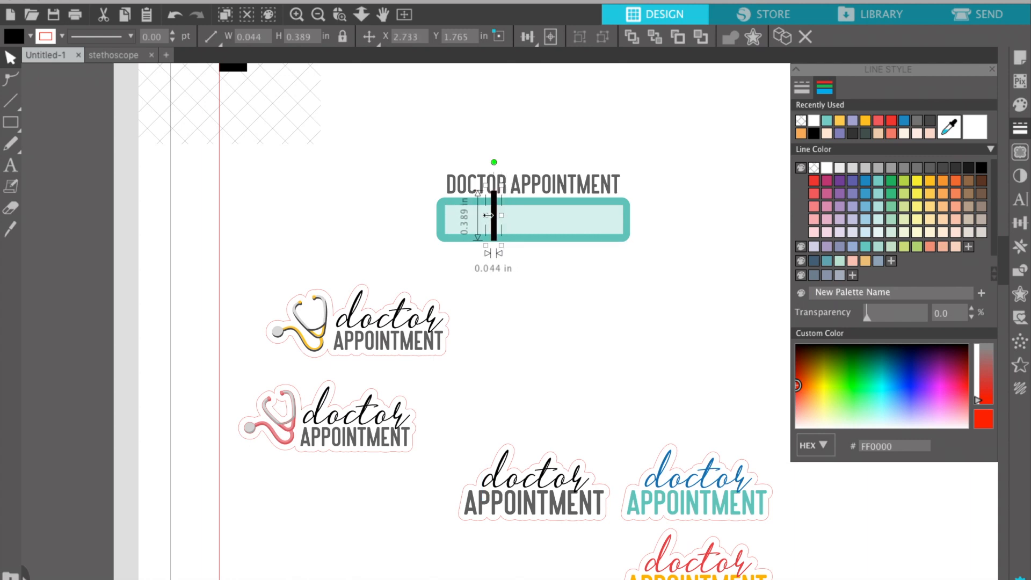
pyautogui.press('Left')
pyautogui.press('Left')
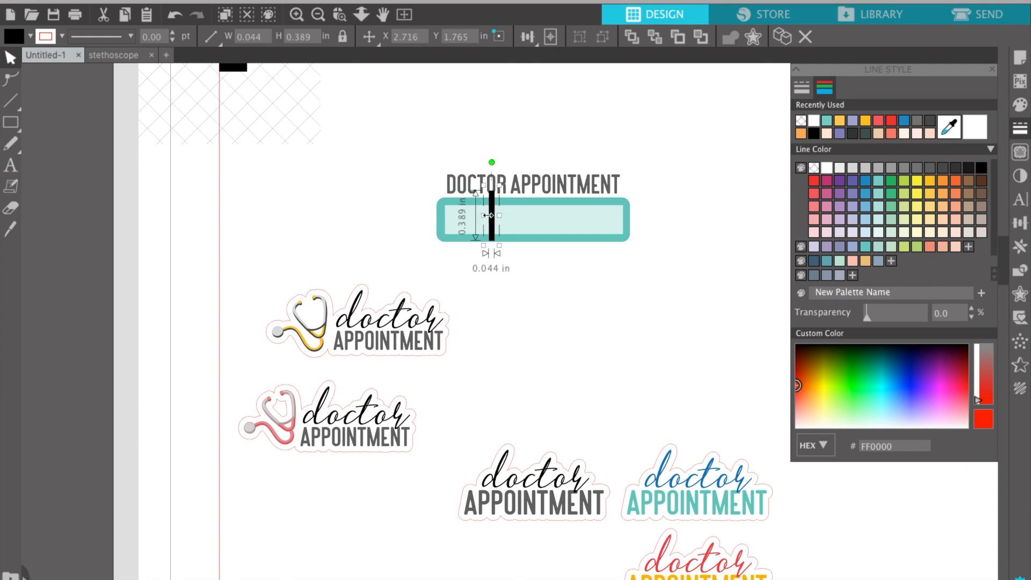
pyautogui.click(561, 223)
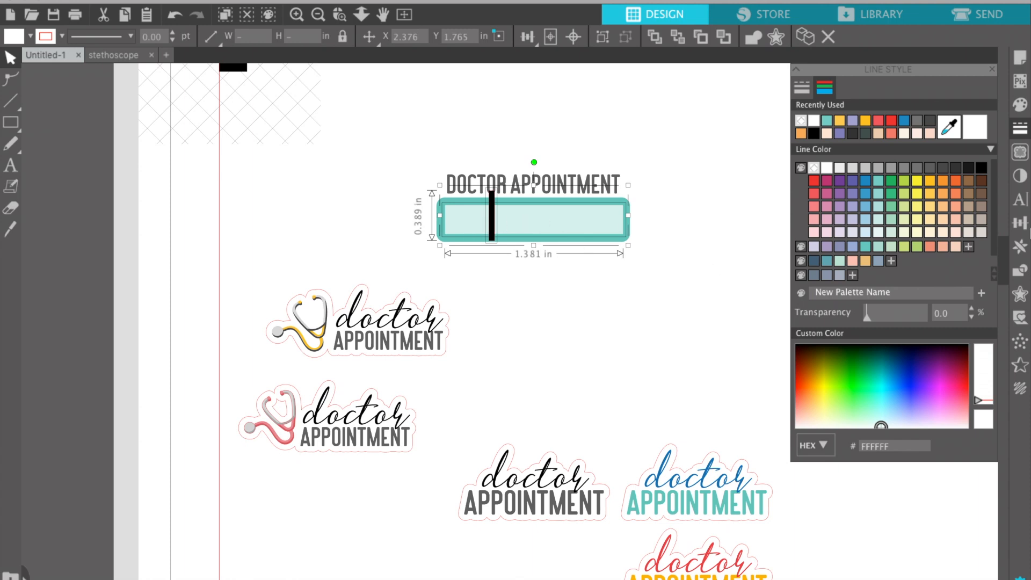
# Subtract the black bar from the light interior, leaving a teal divider between two sections.
pyautogui.click(1021, 252)
pyautogui.click(1022, 276)
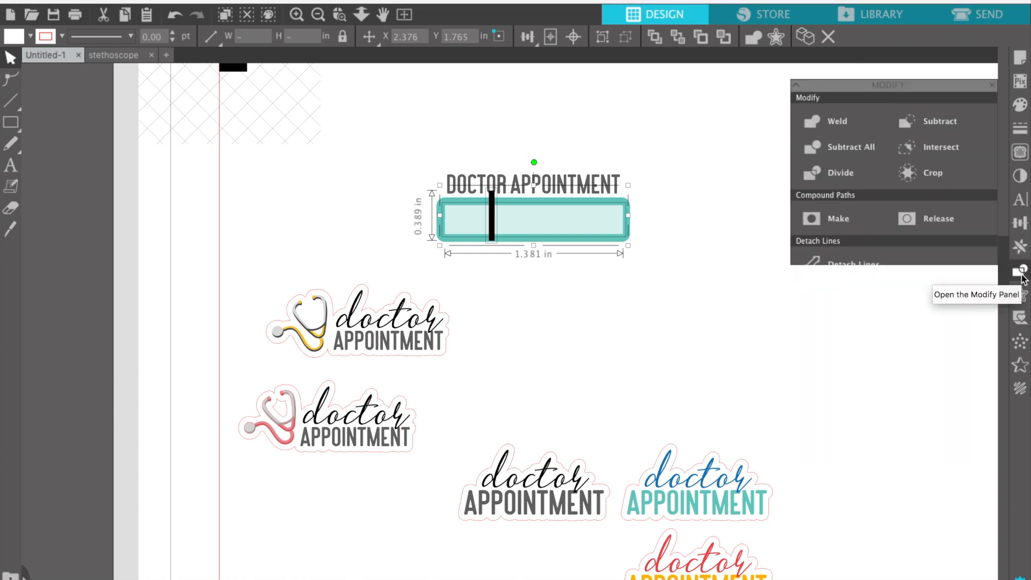
pyautogui.click(926, 113)
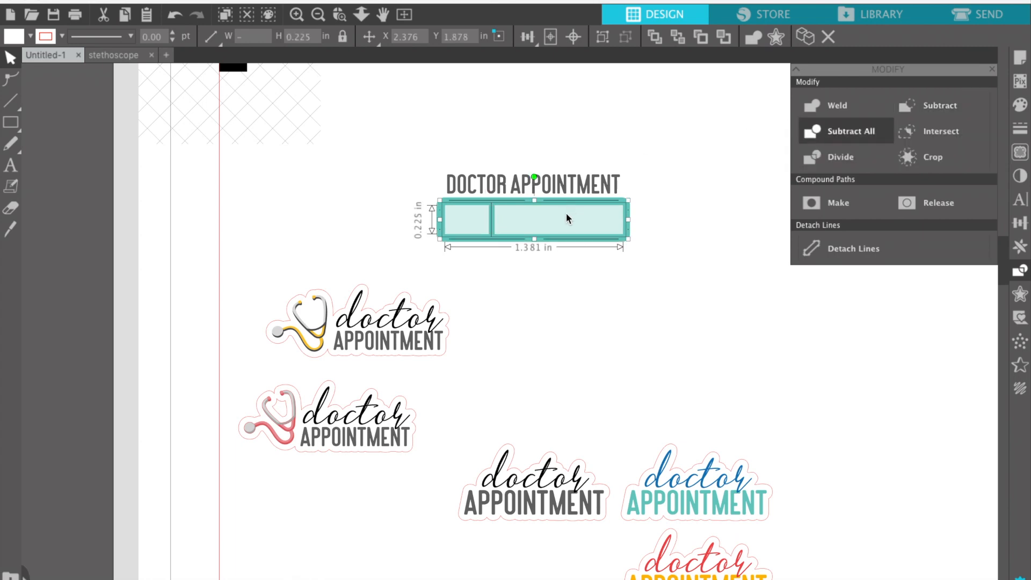
pyautogui.click(542, 298)
pyautogui.moveTo(475, 224); pyautogui.dragTo(451, 269)
pyautogui.press('Delete')
pyautogui.press('super+z')
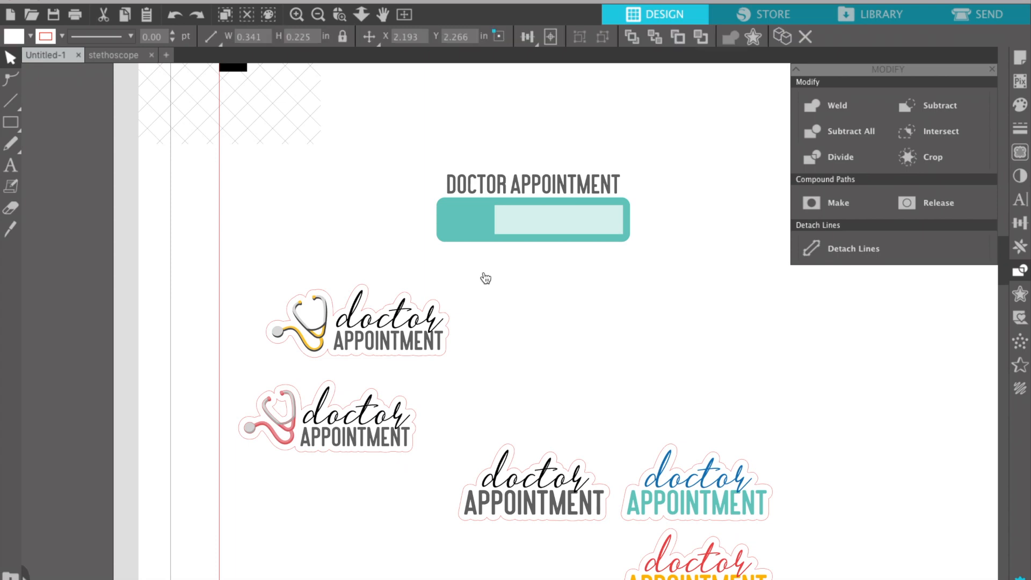
pyautogui.press('super+z')
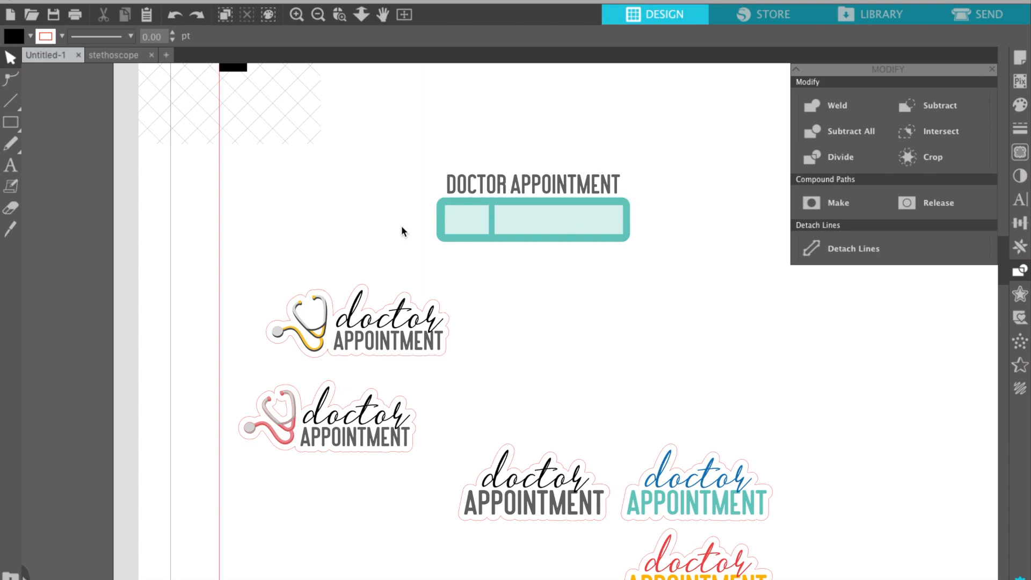
# Nudge the DOCTOR APPOINTMENT title down and centre it over the teal box.
pyautogui.click(484, 188)
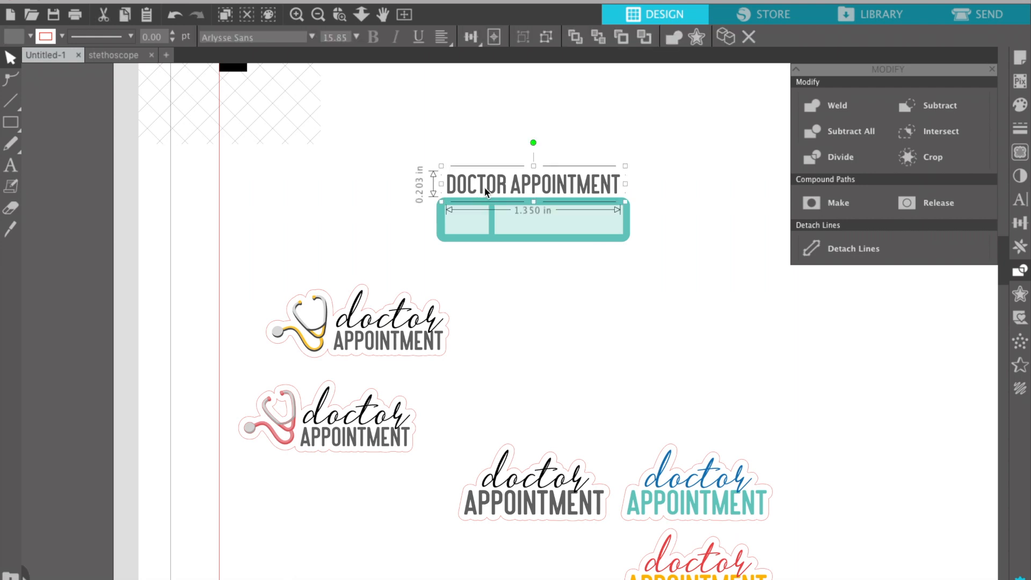
pyautogui.press('Down')
pyautogui.press('Down')
pyautogui.press('Down')
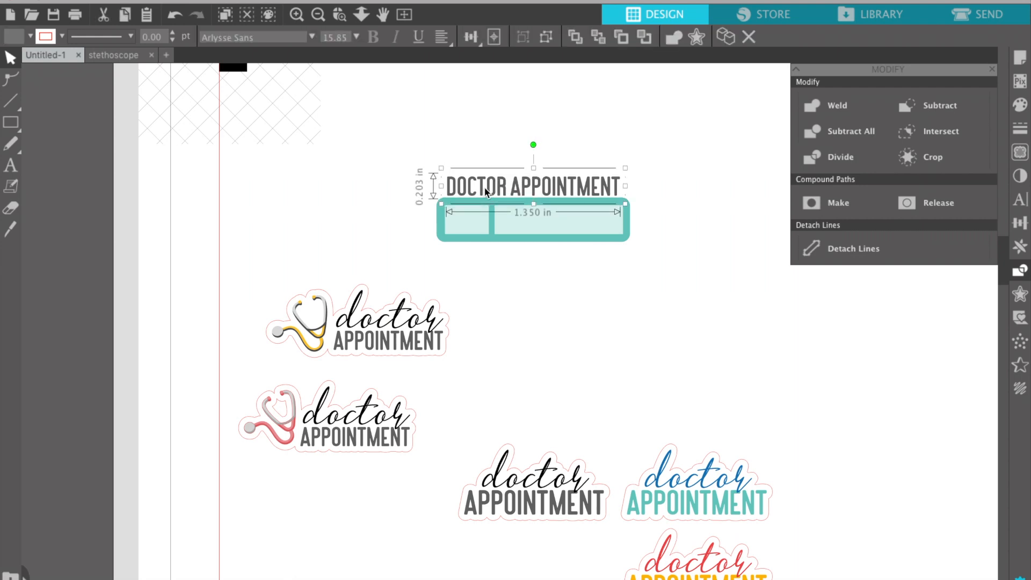
pyautogui.moveTo(481, 146); pyautogui.dragTo(501, 204)
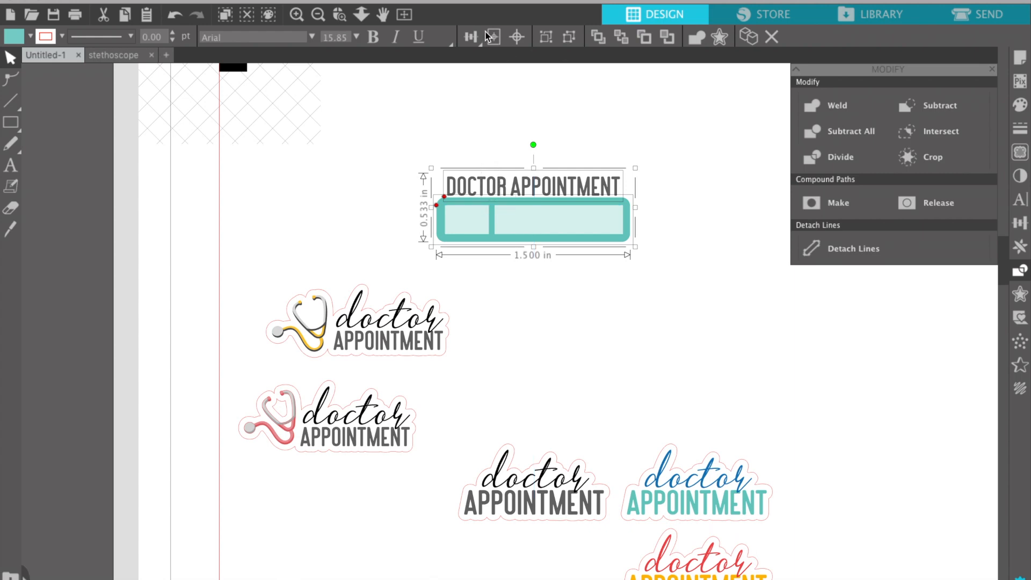
pyautogui.click(471, 36)
pyautogui.click(495, 60)
pyautogui.click(713, 181)
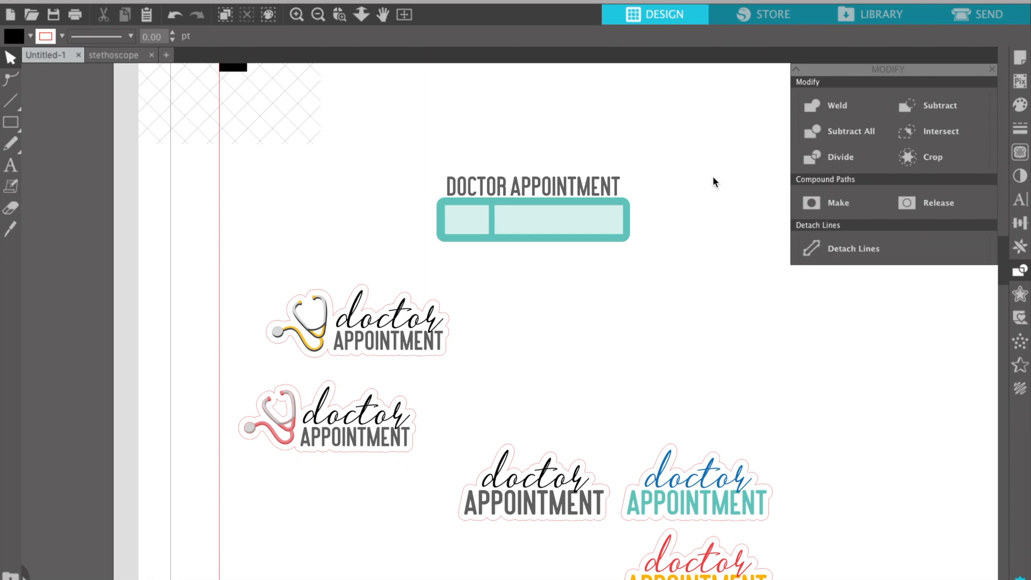
# Nudge the title slightly right, then select the teal label and title together.
pyautogui.click(573, 187)
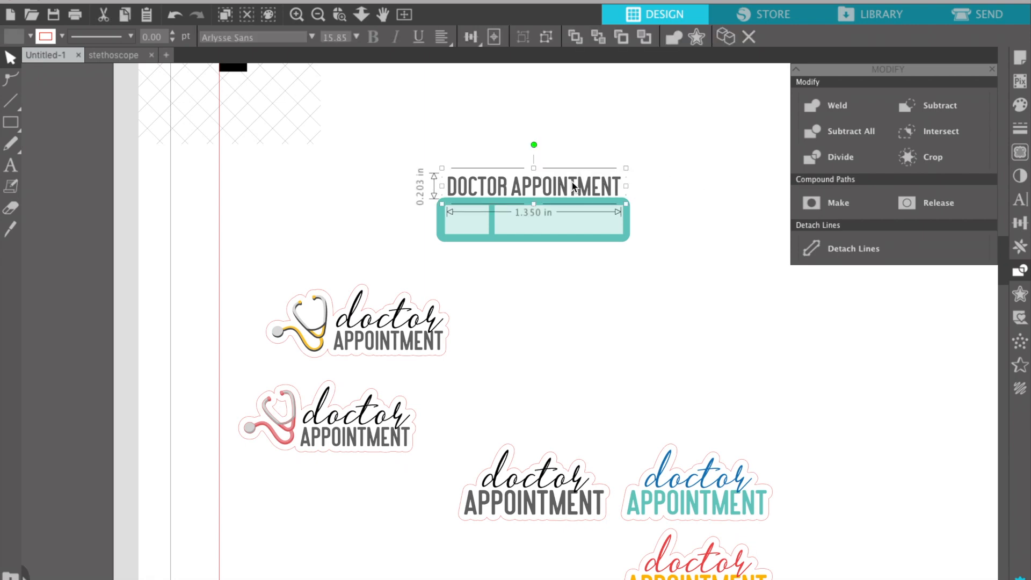
pyautogui.press('Right')
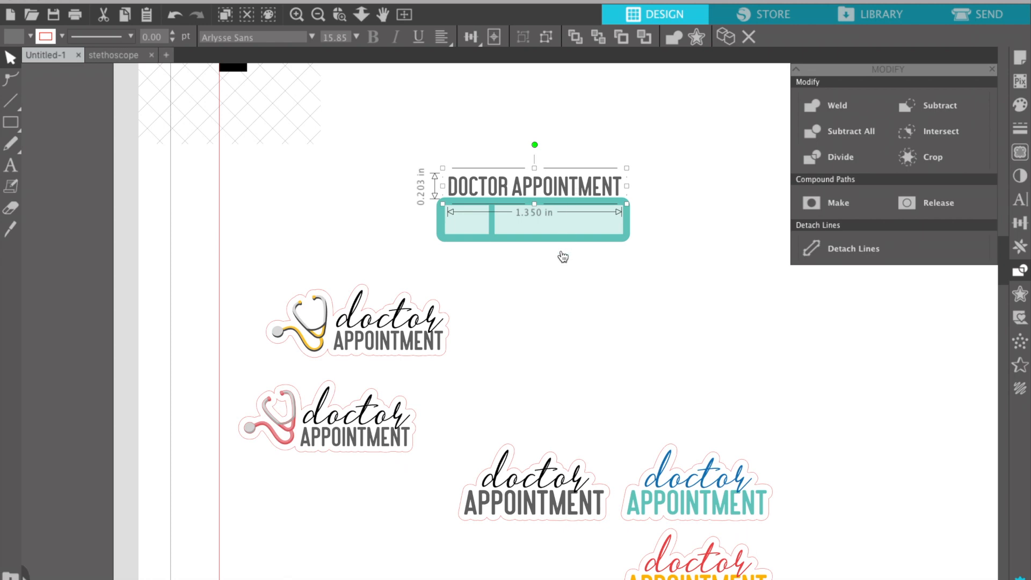
pyautogui.press('Left')
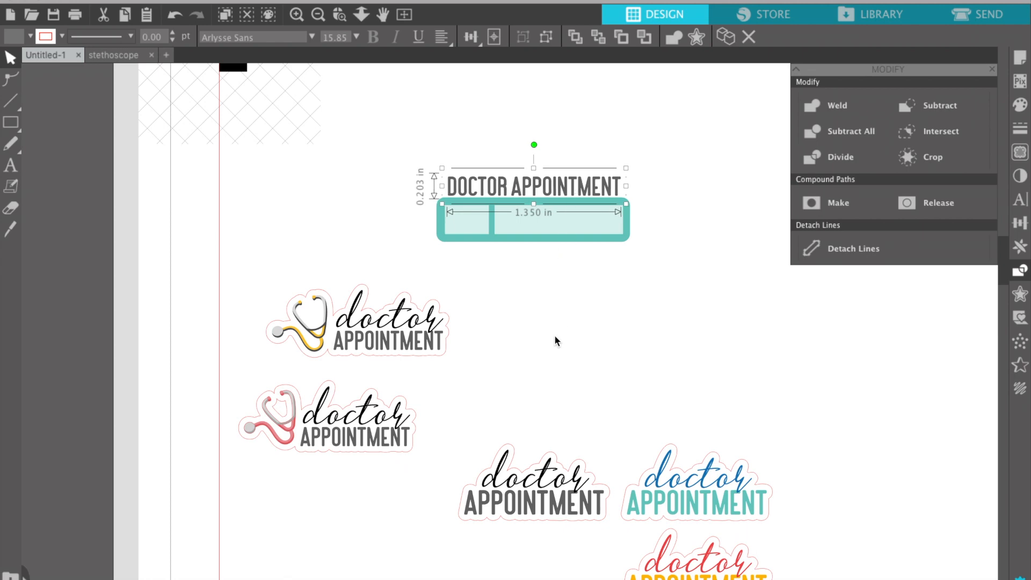
pyautogui.click(556, 339)
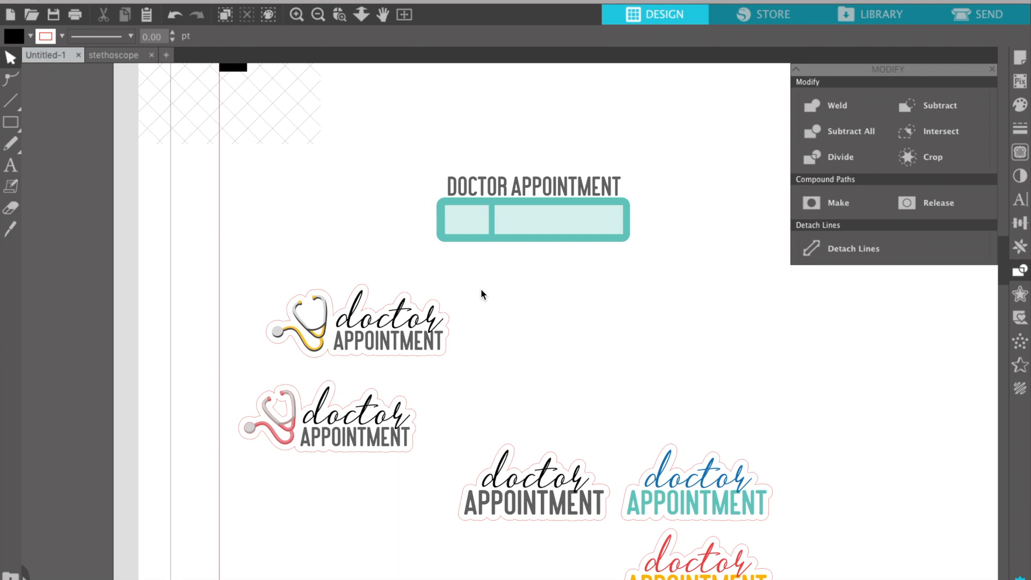
pyautogui.click(485, 240)
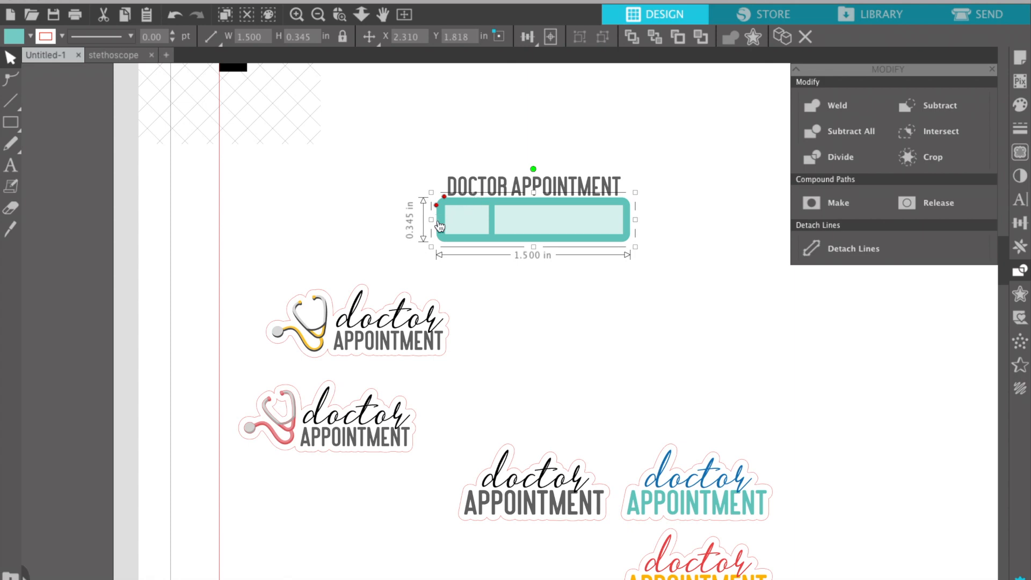
pyautogui.keyDown('shift'); pyautogui.click(458, 187); pyautogui.keyUp('shift')
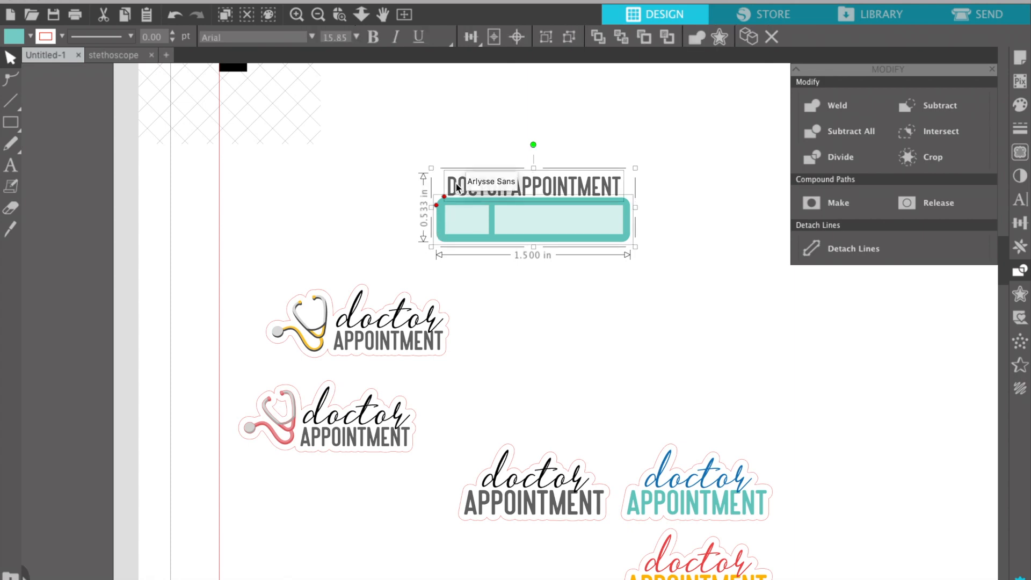
pyautogui.click(1019, 248)
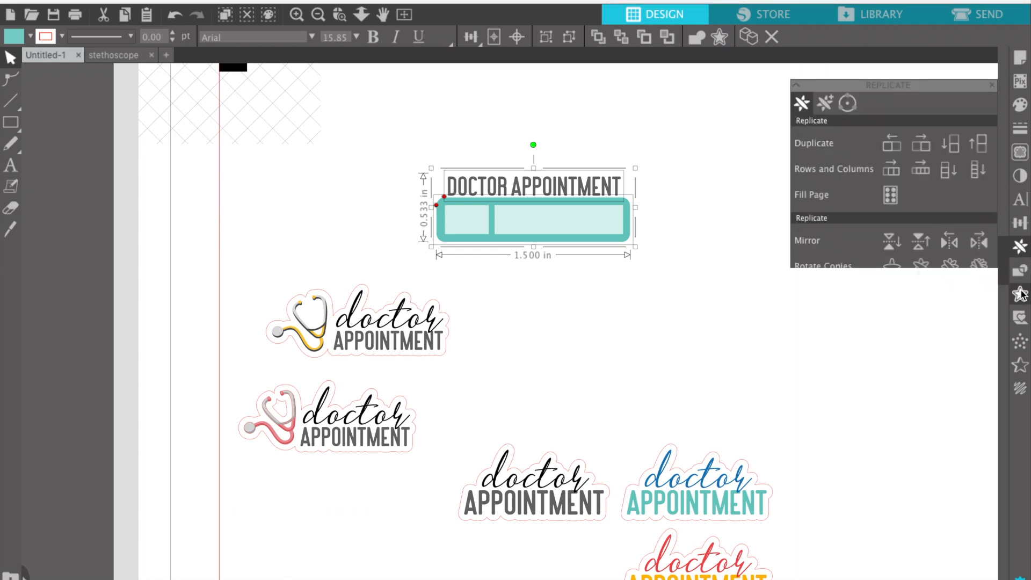
# Try a 0.045 in offset outline around the label, then reselect the title.
pyautogui.click(1020, 293)
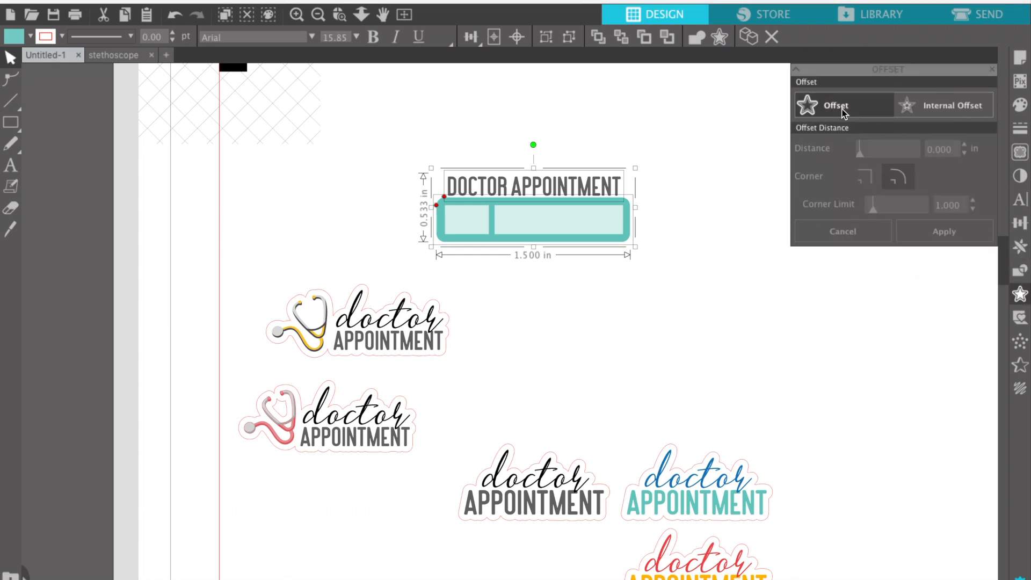
pyautogui.click(842, 111)
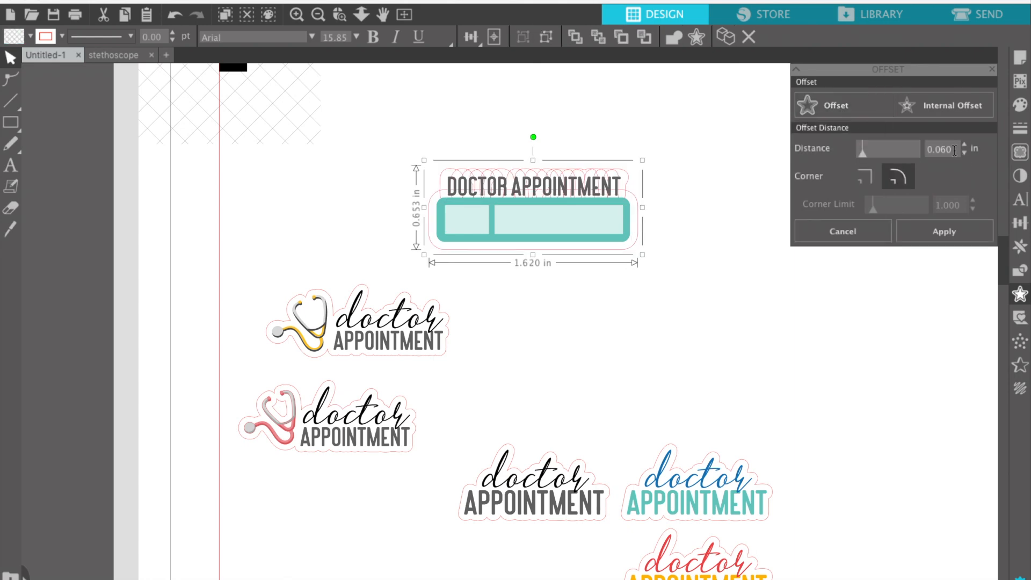
pyautogui.press('BackSpace')
pyautogui.press('BackSpace')
pyautogui.press('BackSpace')
pyautogui.write('045')
pyautogui.click(940, 233)
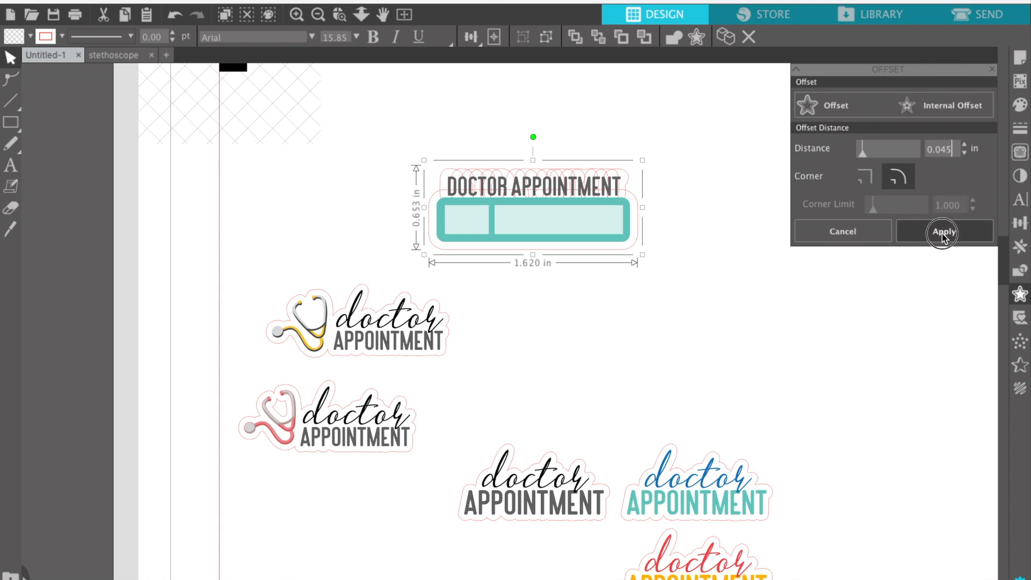
pyautogui.click(645, 332)
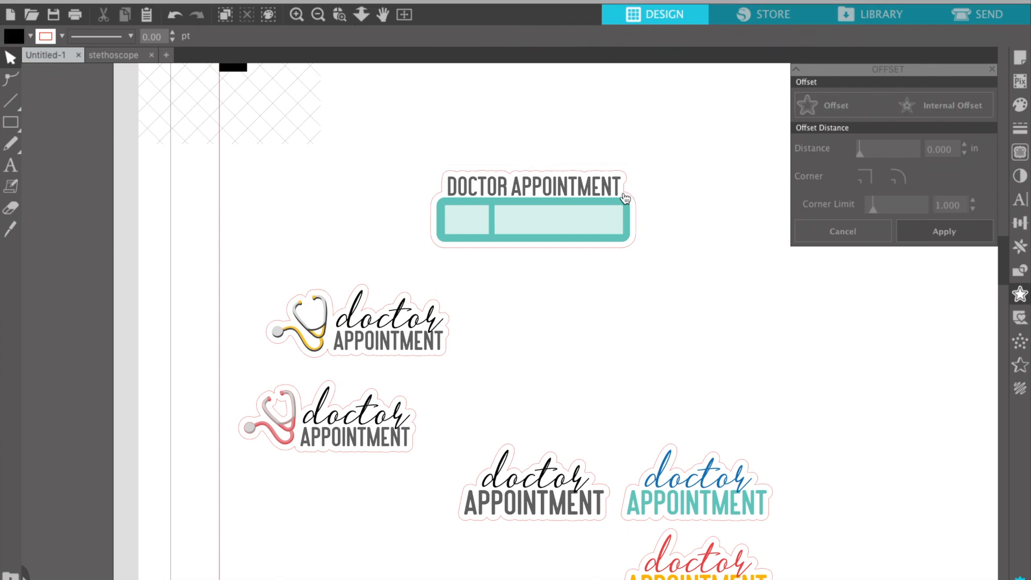
pyautogui.click(638, 233)
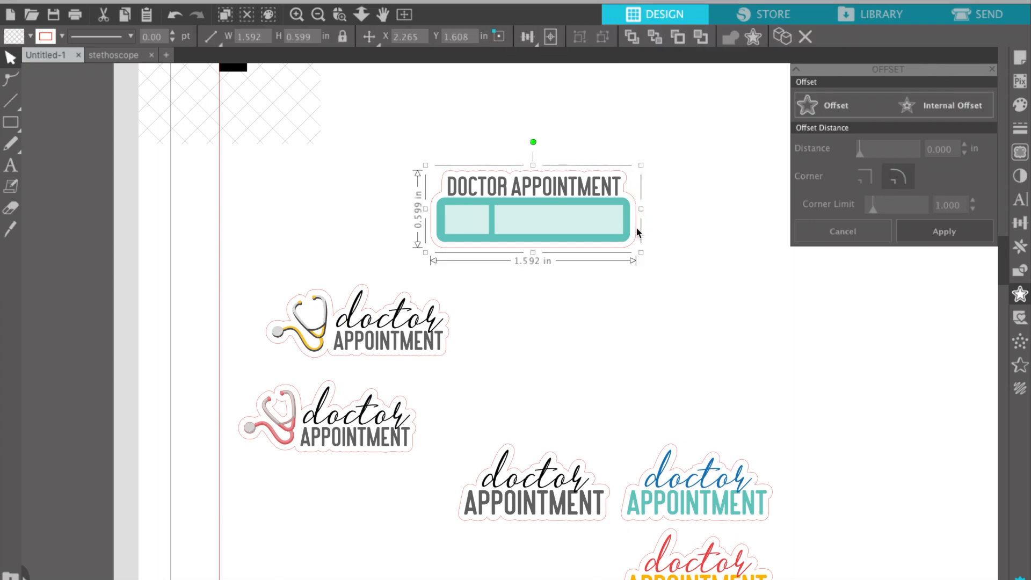
pyautogui.click(637, 230)
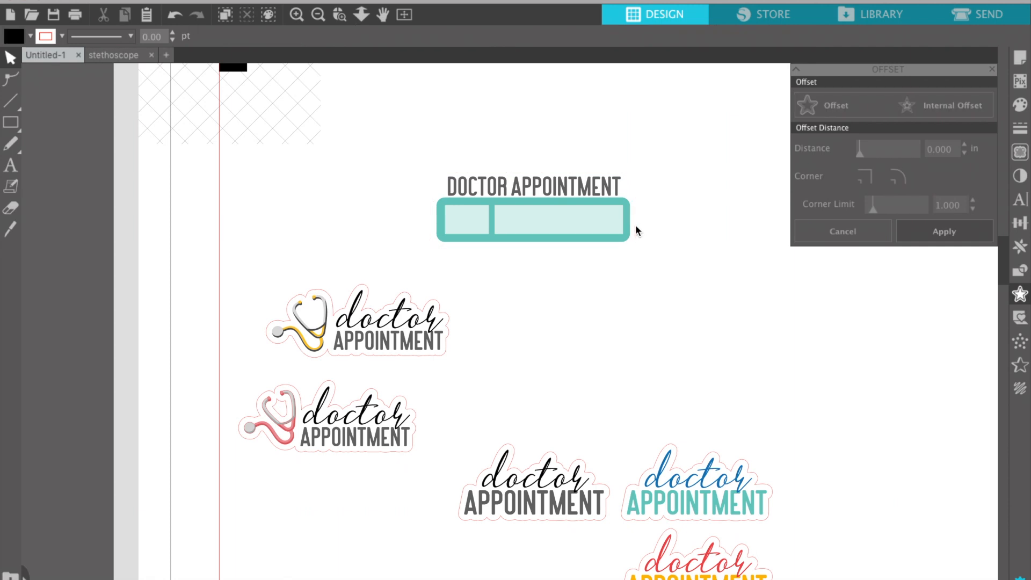
pyautogui.click(619, 189)
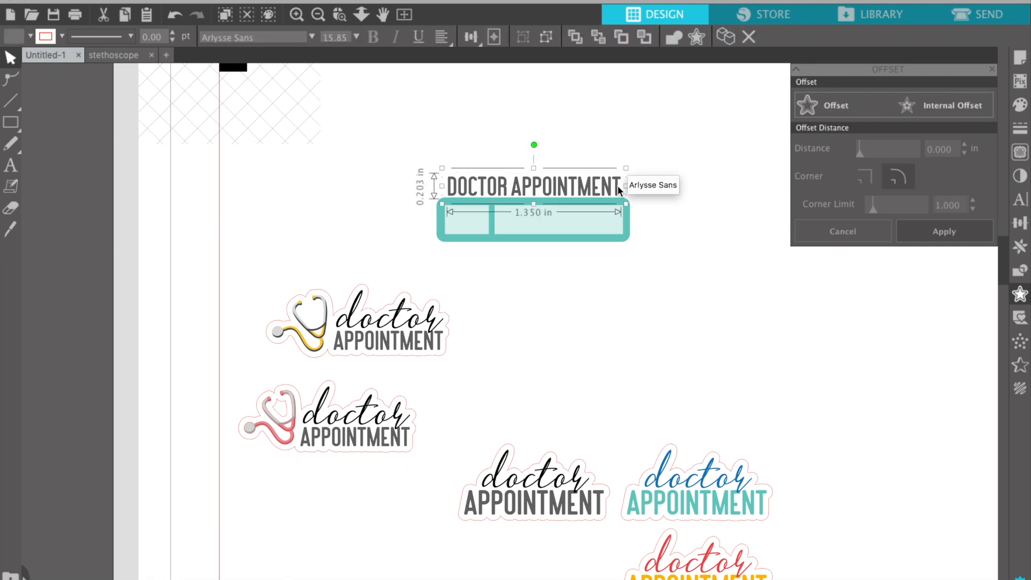
# Apply a 0.055 in offset around the title and teal label pieces.
pyautogui.keyDown('shift'); pyautogui.click(596, 230); pyautogui.keyUp('shift')
pyautogui.keyDown('shift'); pyautogui.click(478, 220); pyautogui.keyUp('shift')
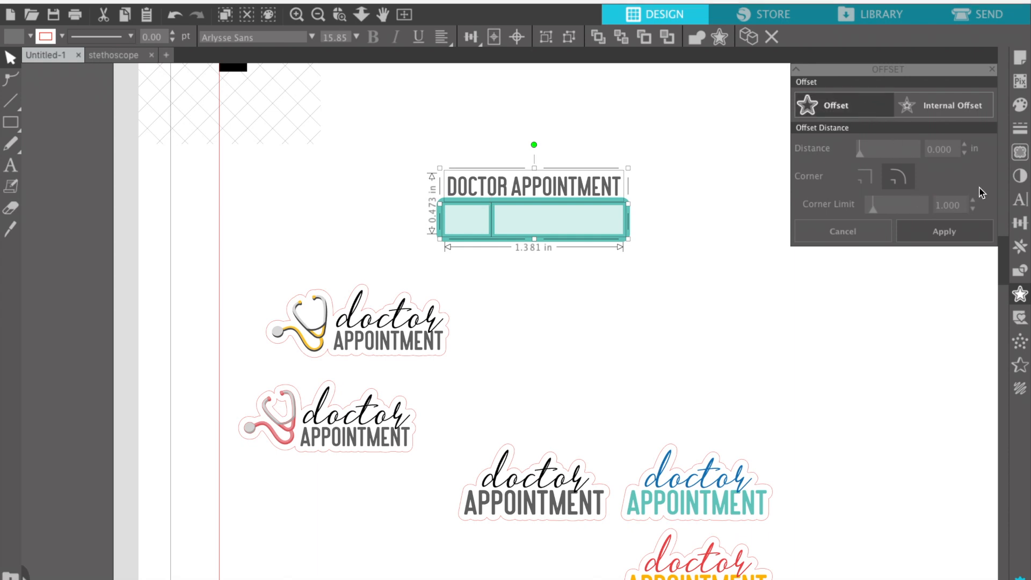
pyautogui.click(952, 150)
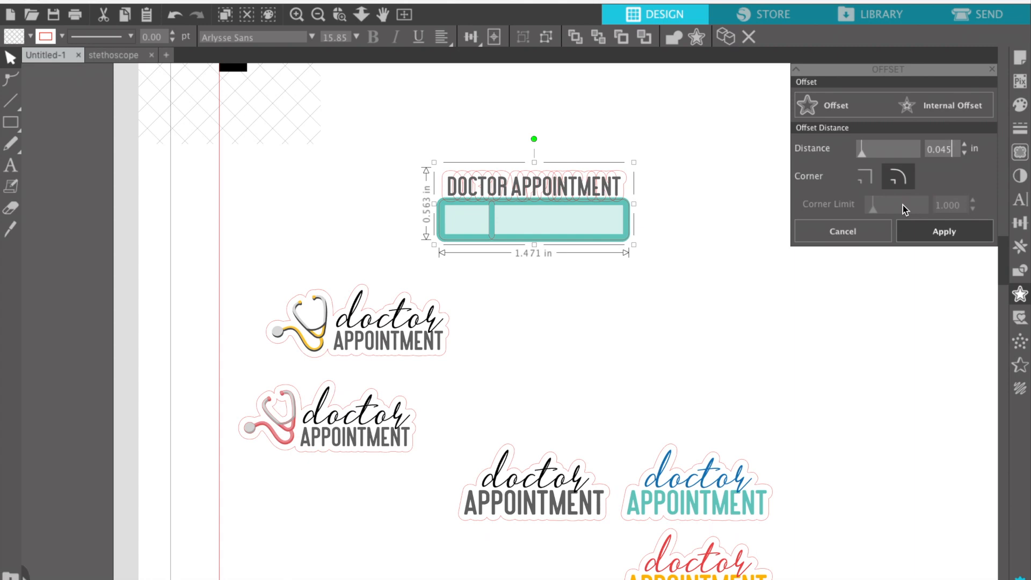
pyautogui.click(966, 146)
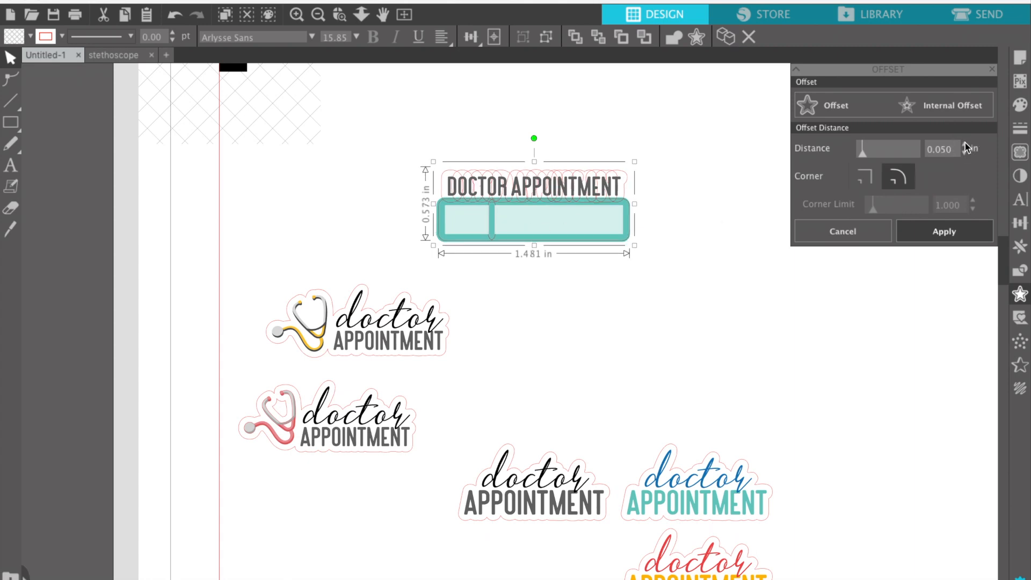
pyautogui.click(966, 146)
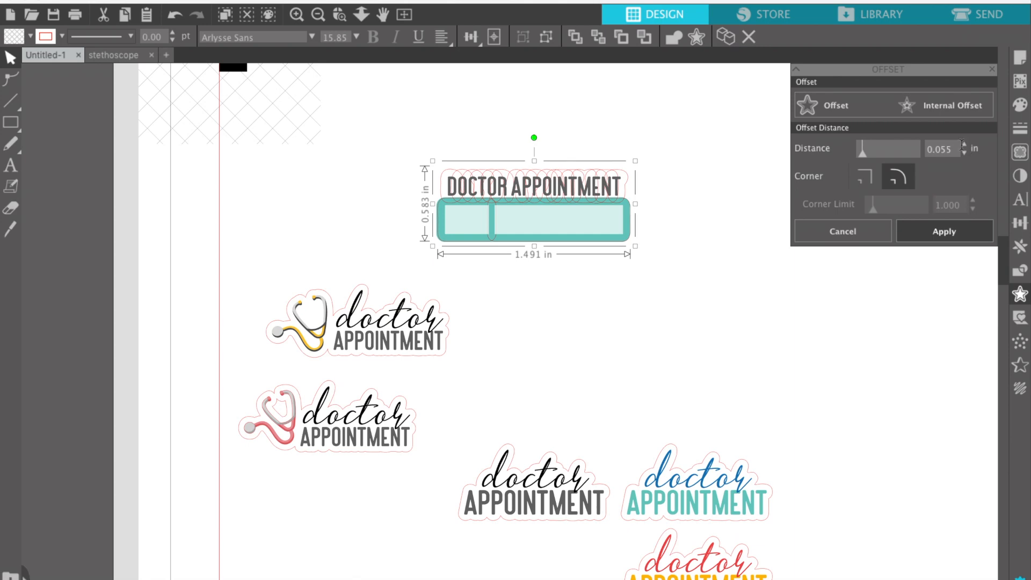
pyautogui.click(935, 234)
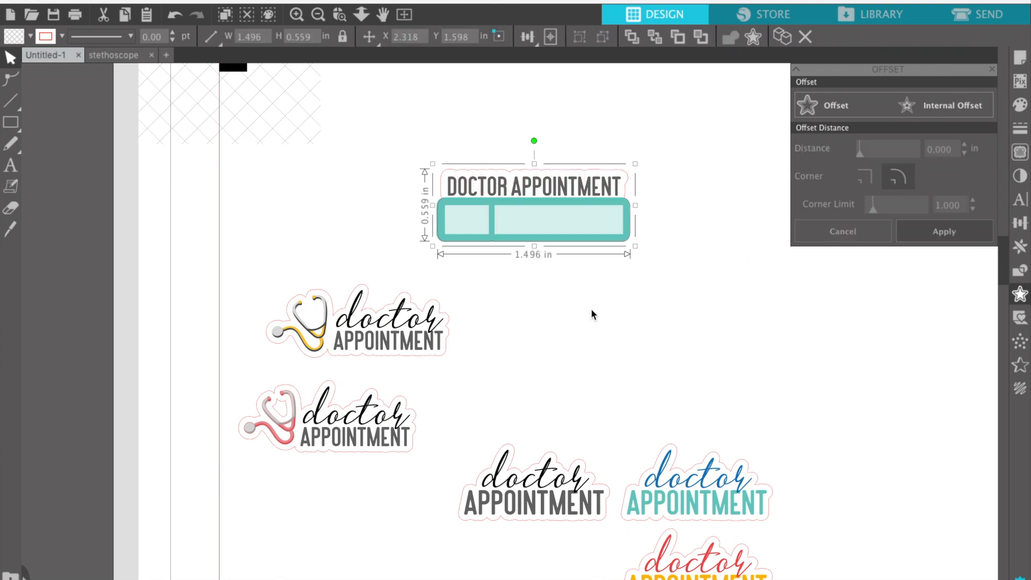
# Delete the stray teal shape and apply a 0.045 in offset around the label group.
pyautogui.click(627, 208)
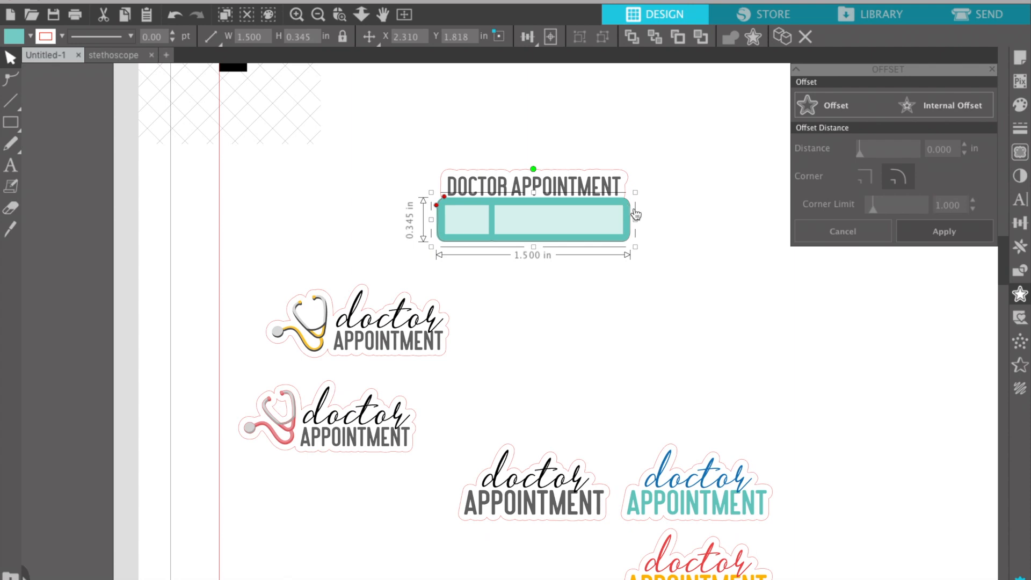
pyautogui.press('Delete')
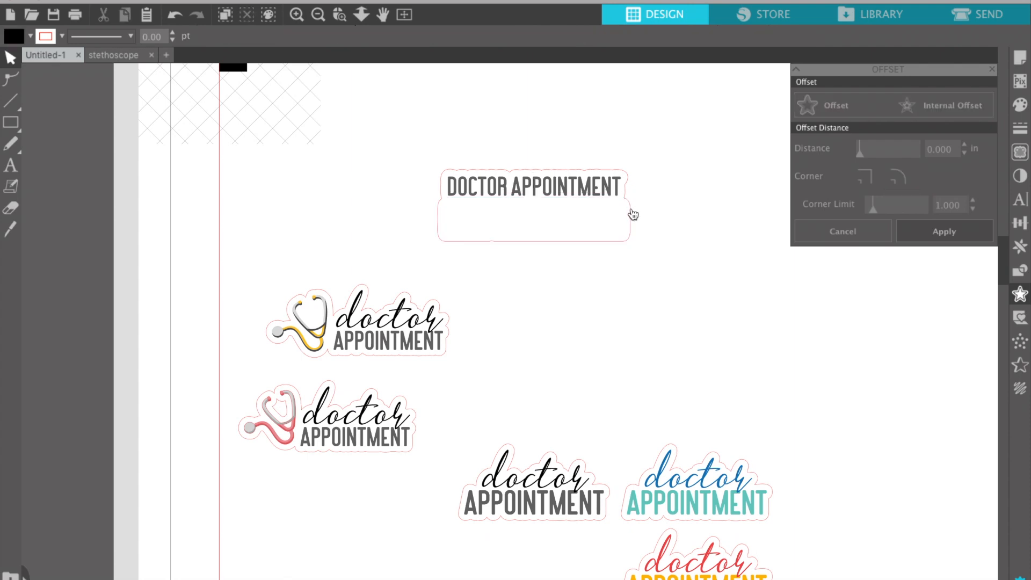
pyautogui.click(632, 215)
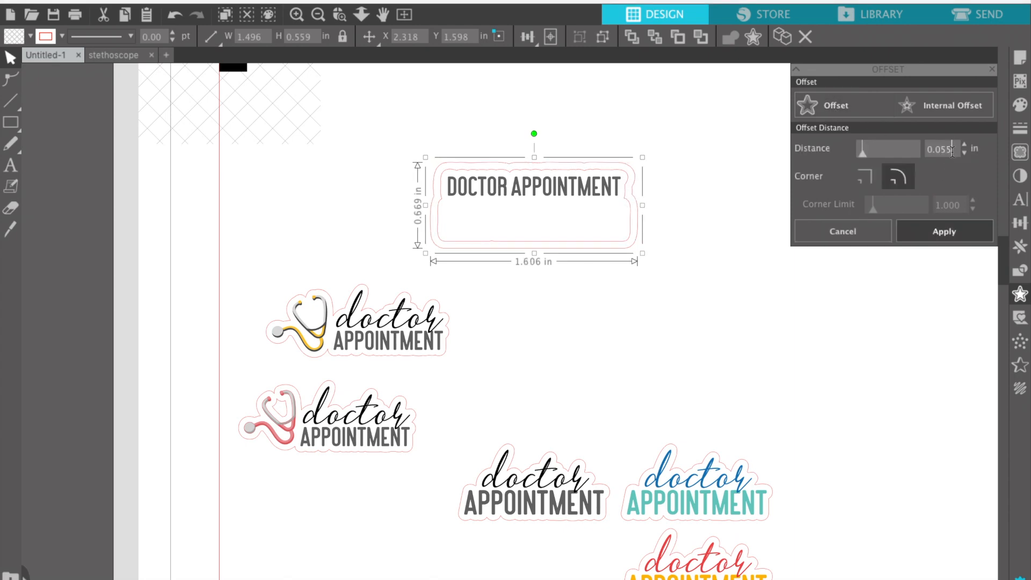
pyautogui.write('4')
pyautogui.click(955, 231)
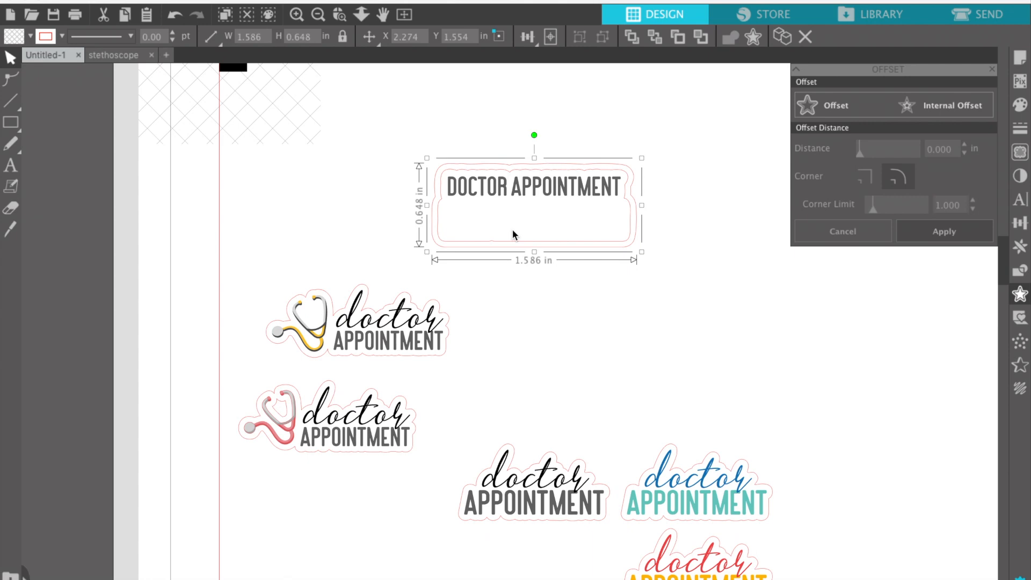
# Fill the offset backing shape teal behind the label.
pyautogui.click(31, 38)
pyautogui.click(88, 103)
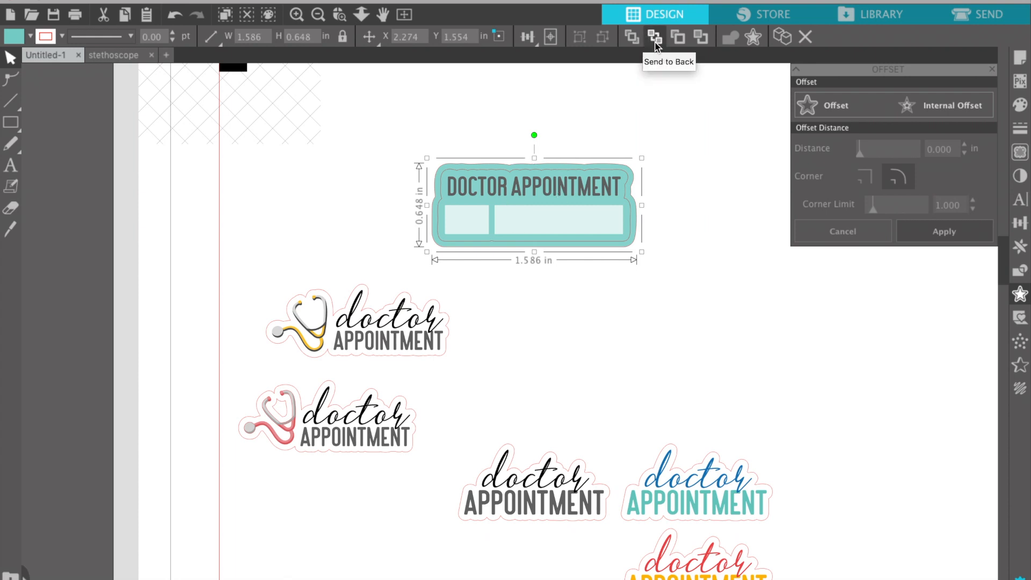
pyautogui.click(644, 269)
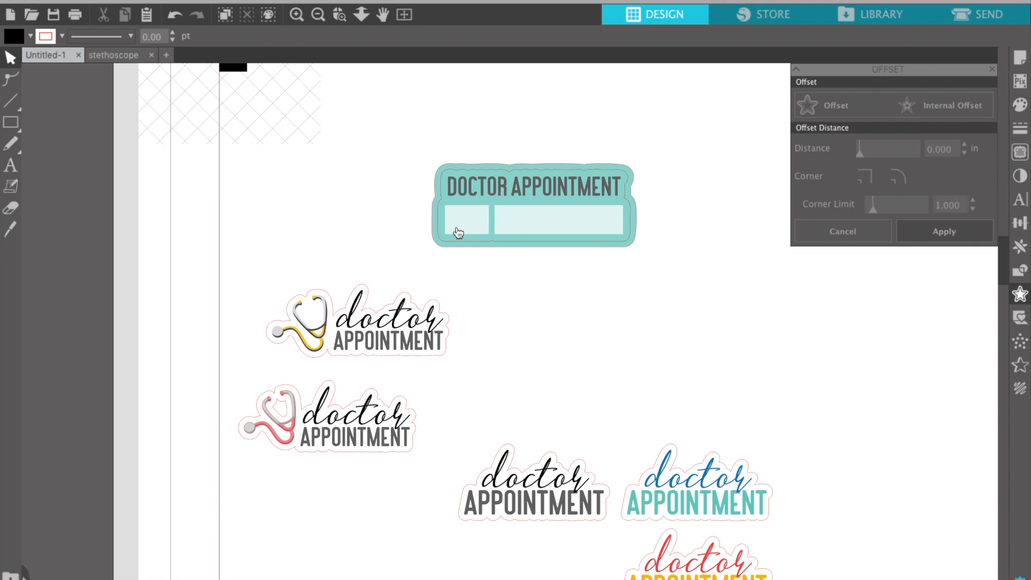
pyautogui.click(439, 240)
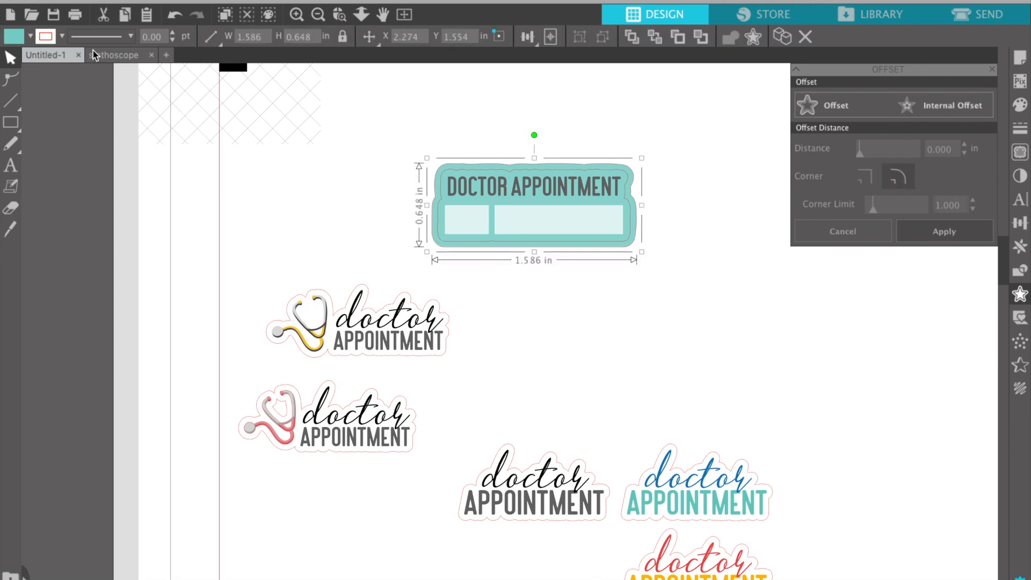
pyautogui.click(61, 38)
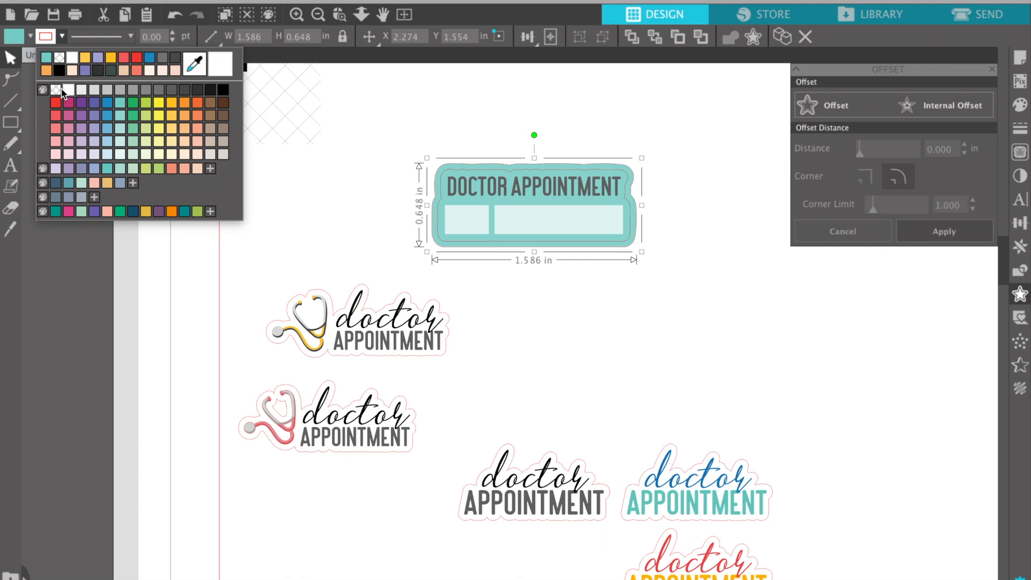
pyautogui.click(414, 182)
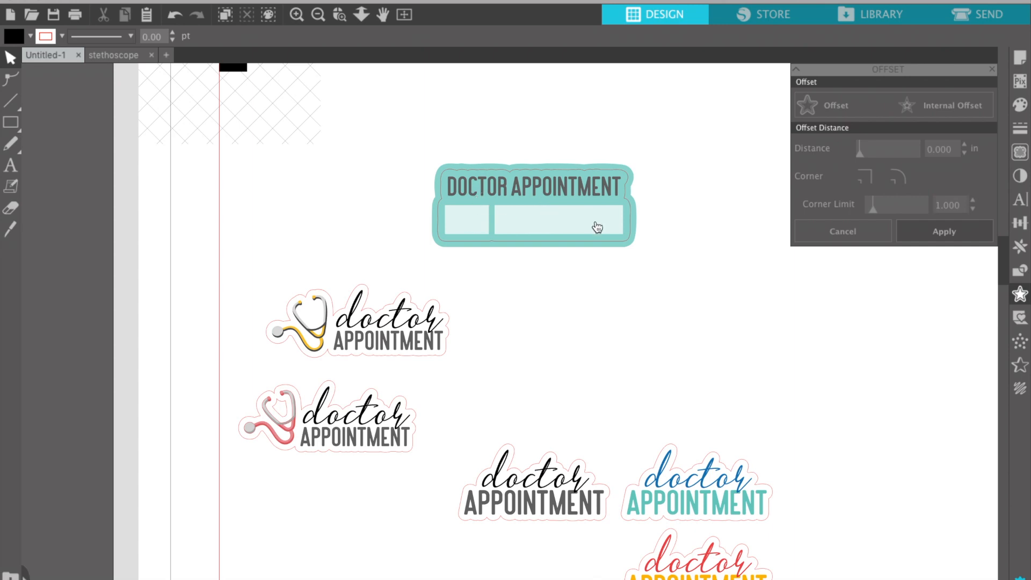
# Nudge the DOCTOR APPOINTMENT title text slightly lower.
pyautogui.click(616, 191)
pyautogui.press('Down')
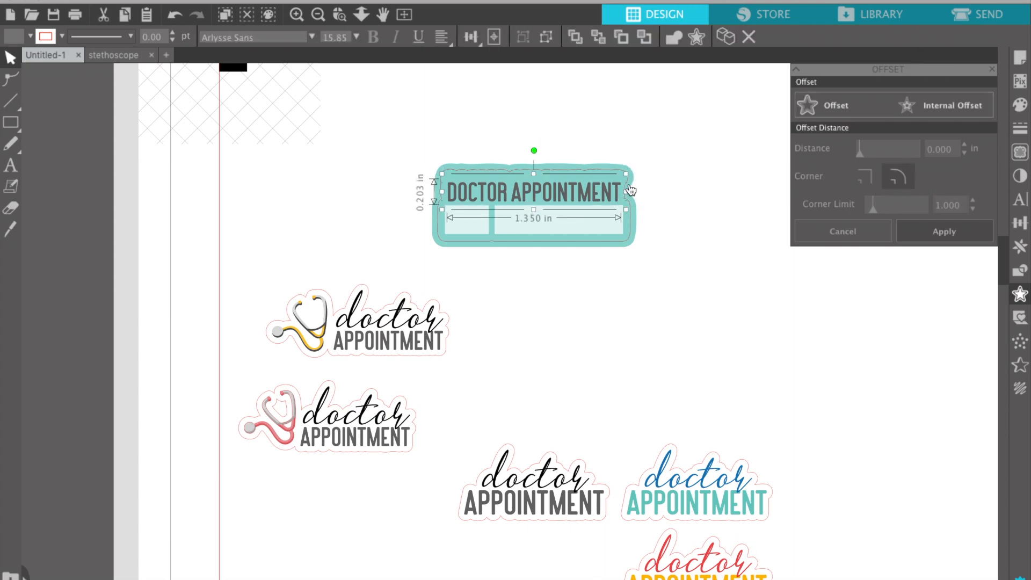
pyautogui.click(663, 178)
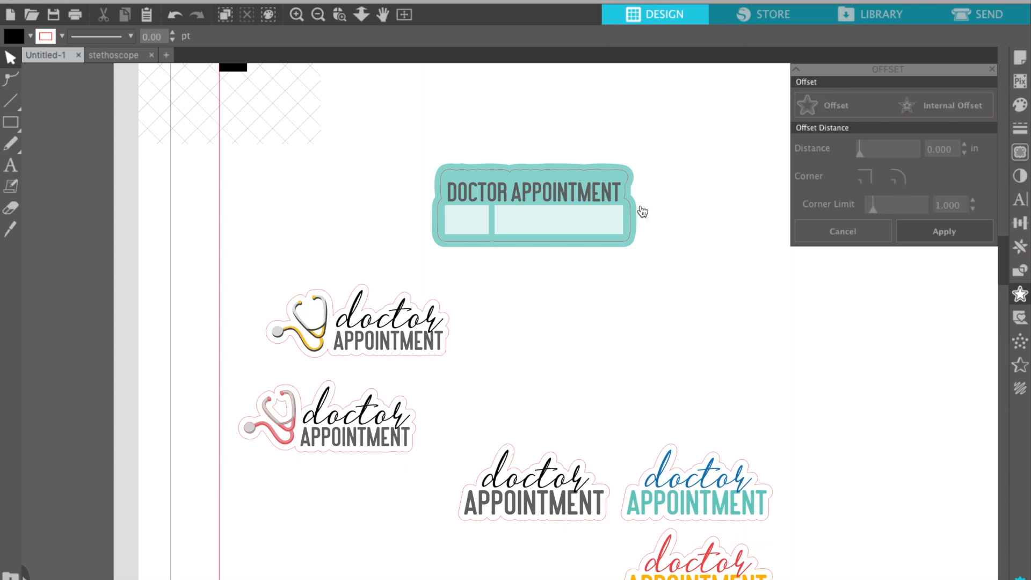
pyautogui.click(621, 180)
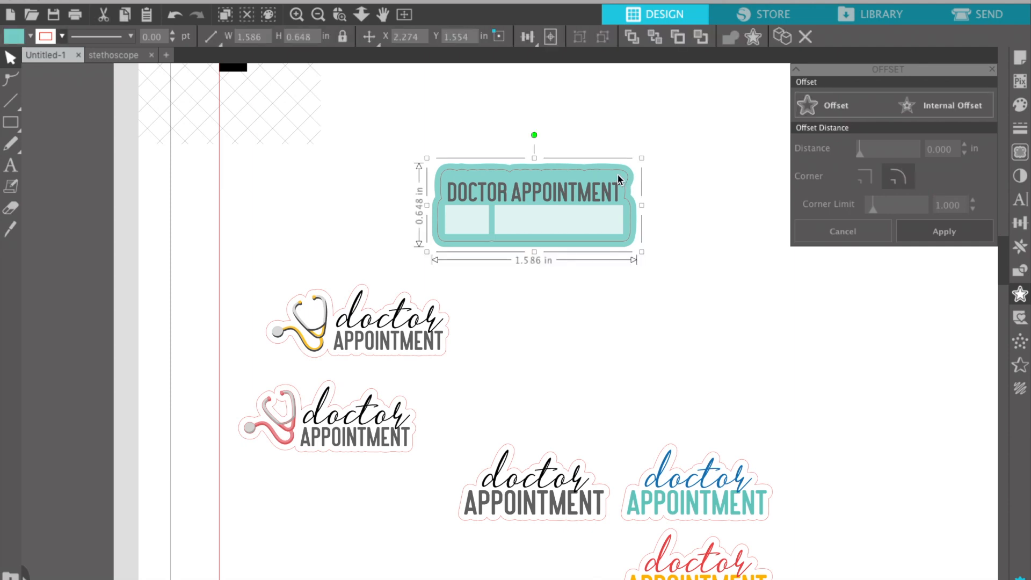
# Move the old teal backing to the left, delete the pink outline, and select the whole label.
pyautogui.moveTo(619, 176); pyautogui.dragTo(369, 171)
pyautogui.click(485, 172)
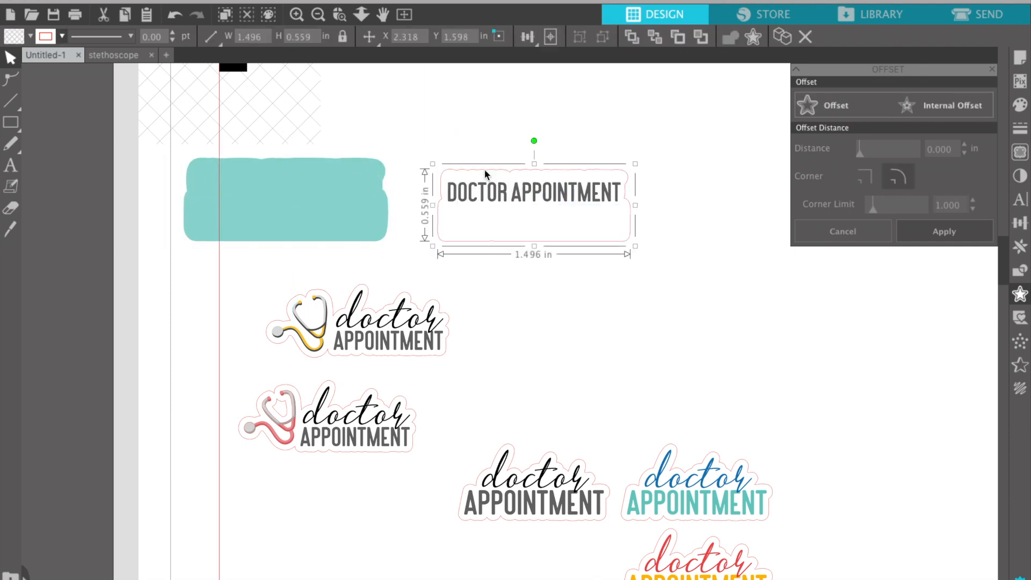
pyautogui.press('Delete')
pyautogui.moveTo(432, 145); pyautogui.dragTo(630, 271)
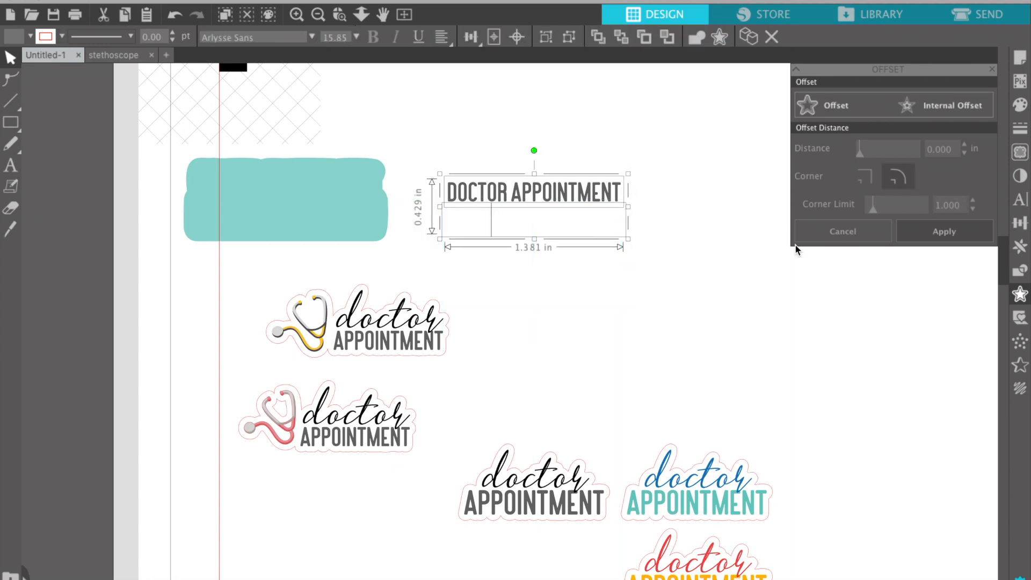
# Add a 0.045 in offset around the label with no line colour and teal fill.
pyautogui.click(956, 230)
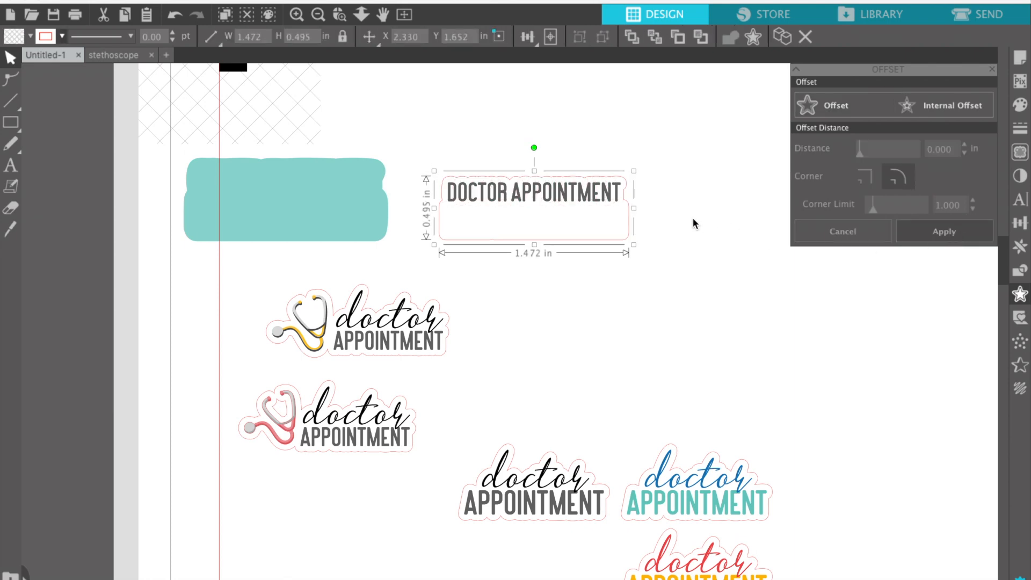
pyautogui.click(831, 112)
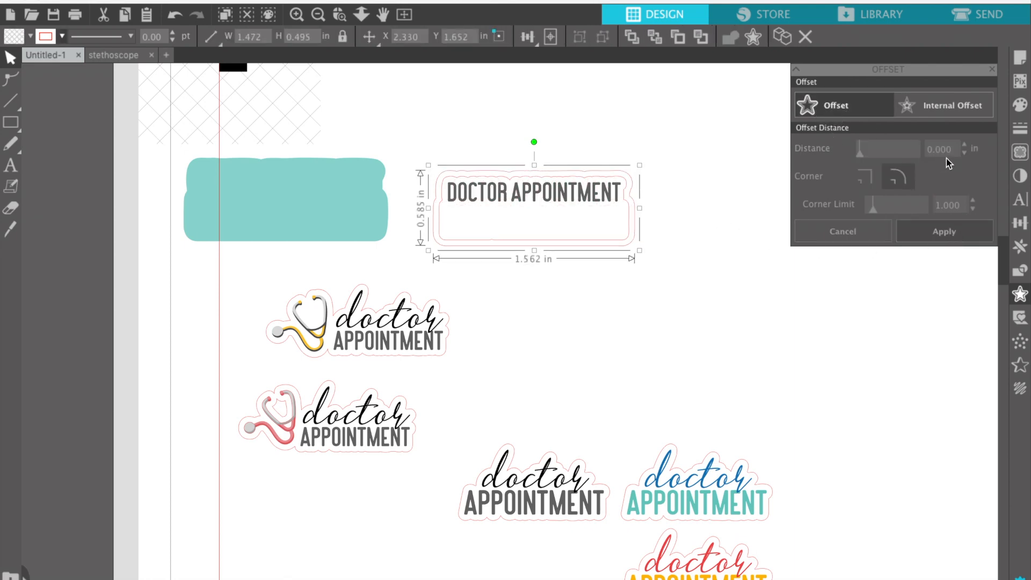
pyautogui.click(940, 233)
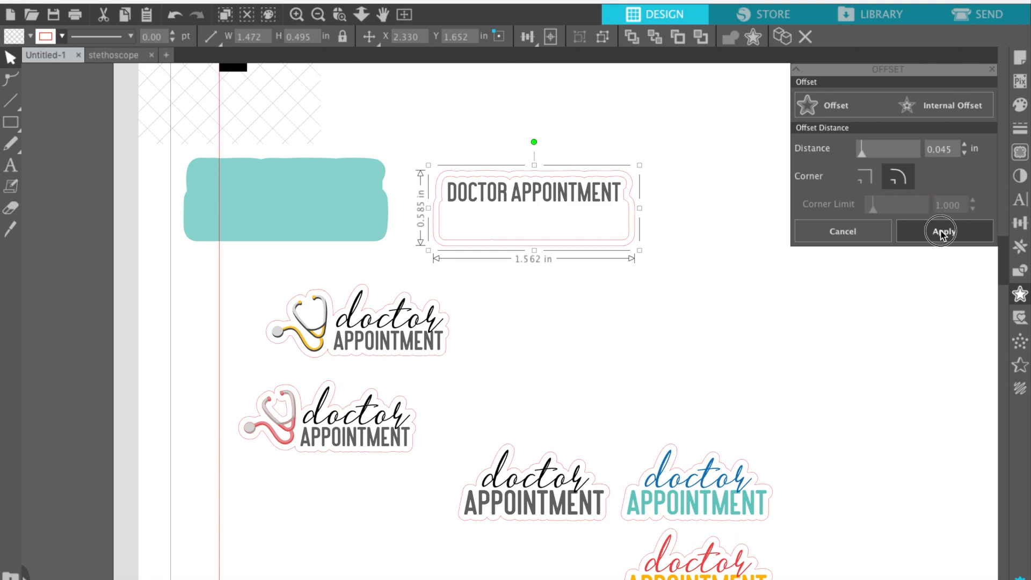
pyautogui.click(62, 37)
pyautogui.click(55, 94)
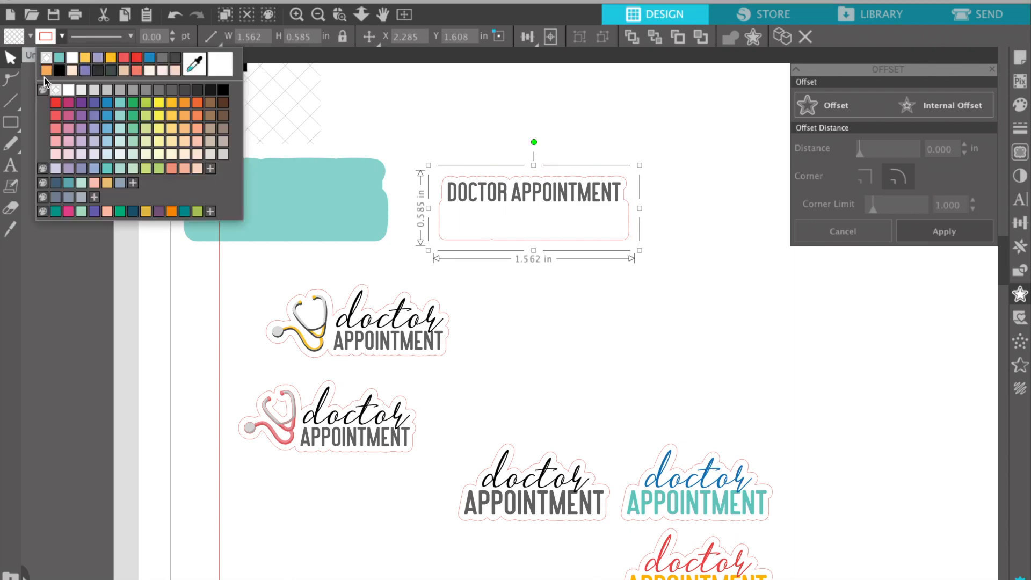
pyautogui.click(29, 35)
pyautogui.click(28, 60)
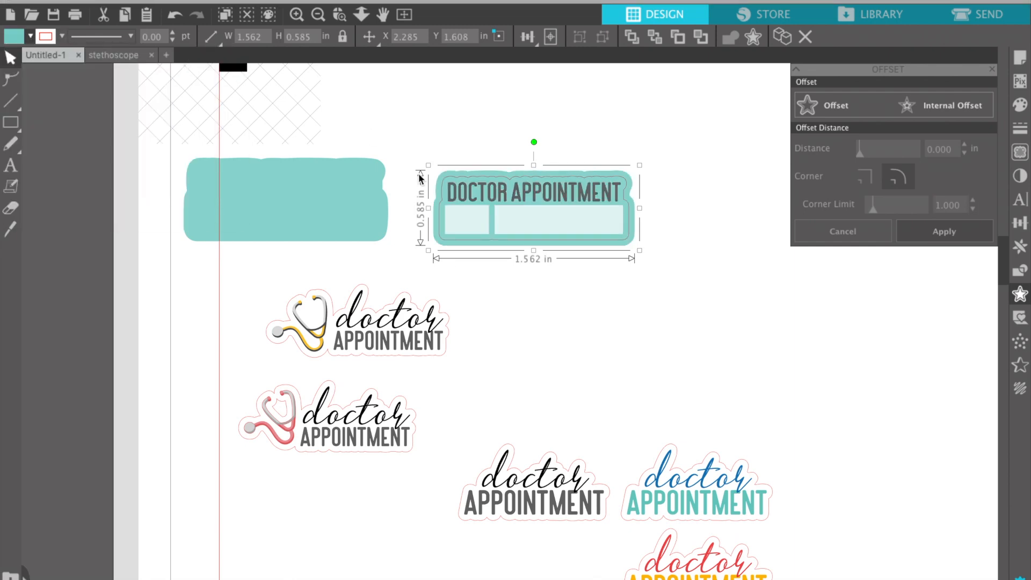
pyautogui.click(676, 262)
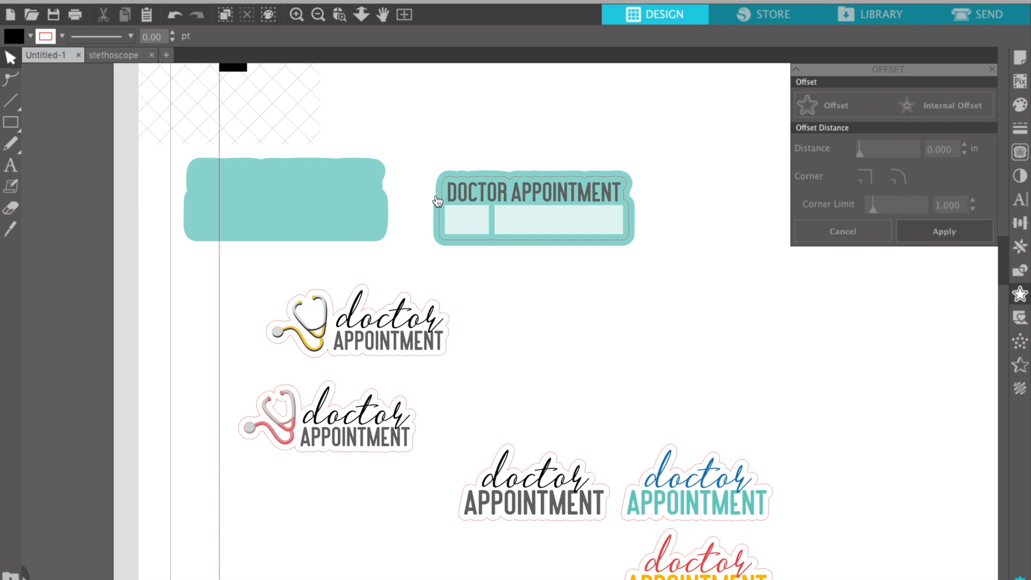
# Delete the spare teal shape on the left.
pyautogui.click(436, 221)
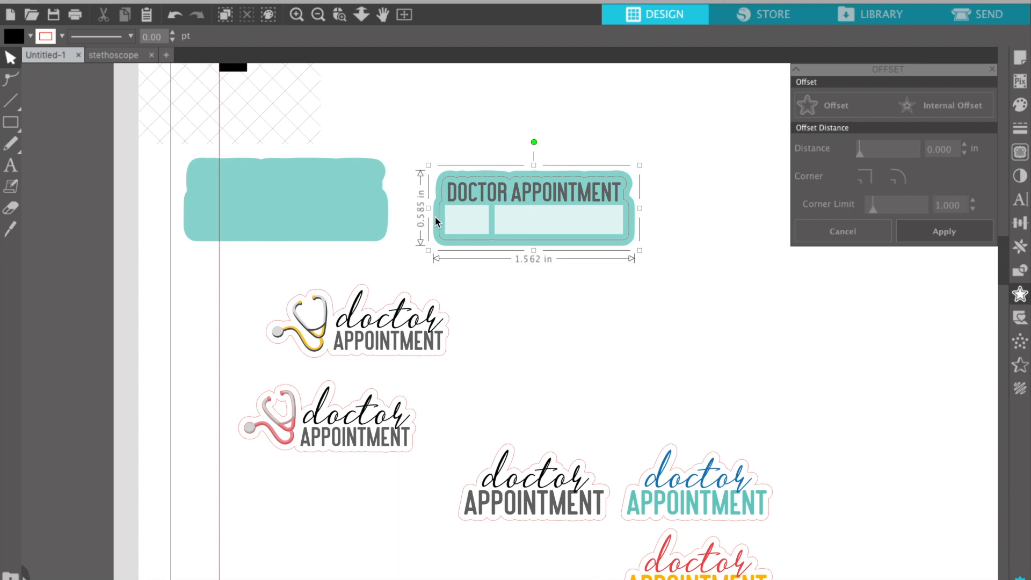
pyautogui.click(372, 220)
pyautogui.press('Delete')
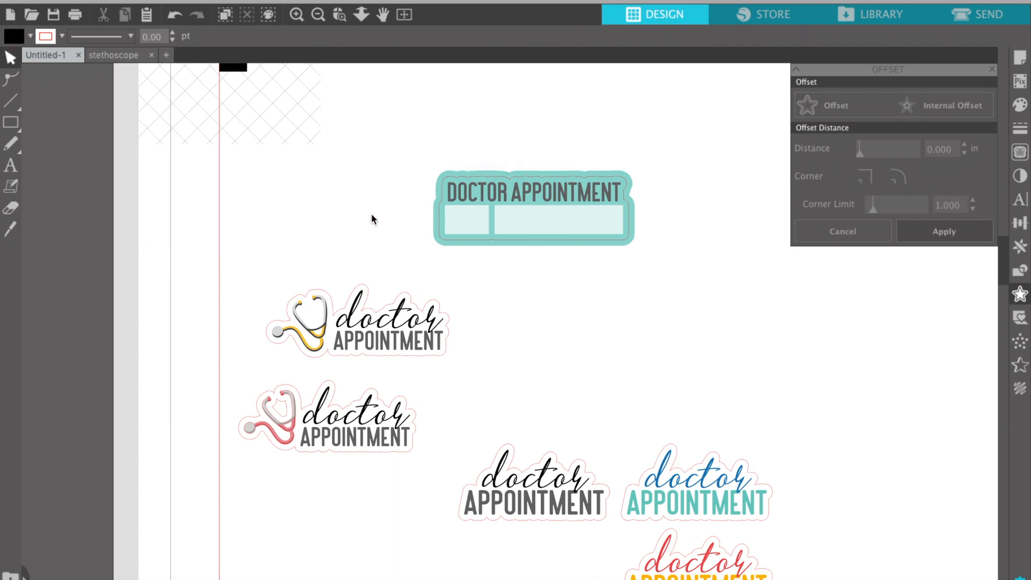
# Undo the wider teal backing and fill the 1.472 × 0.495 in label outline teal.
pyautogui.click(564, 248)
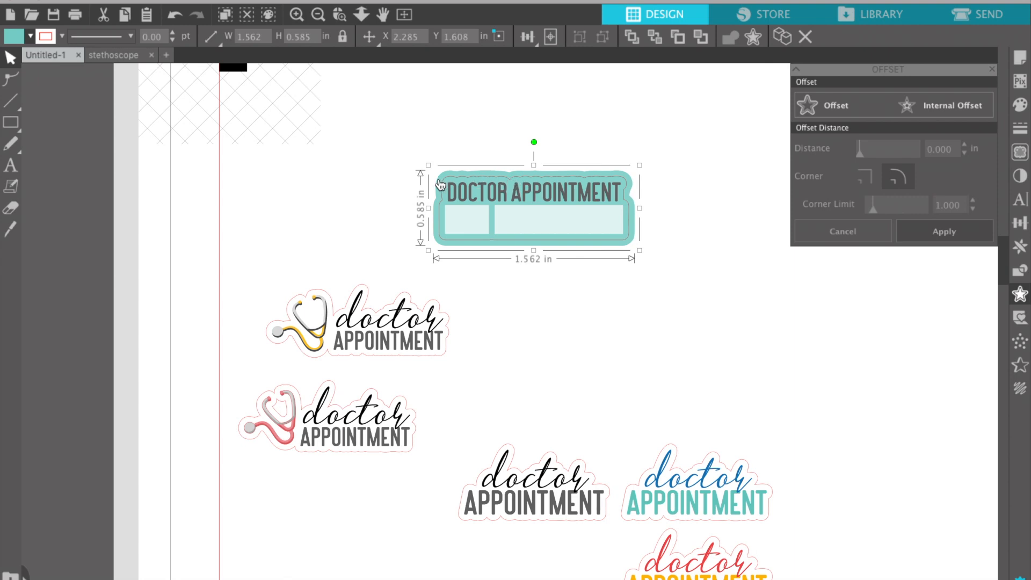
pyautogui.hotkey('ctrl', 'z')
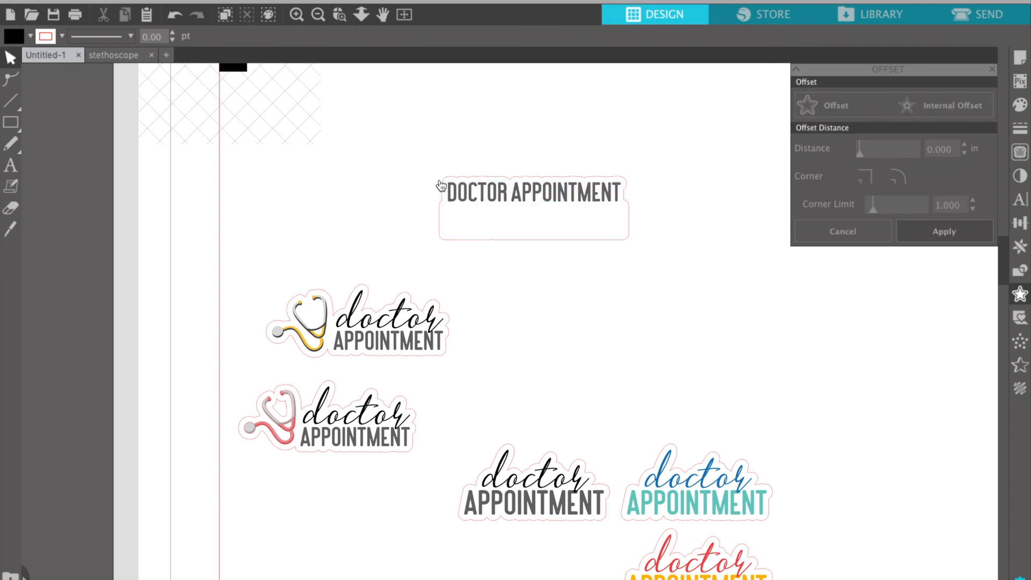
pyautogui.click(30, 36)
pyautogui.click(91, 115)
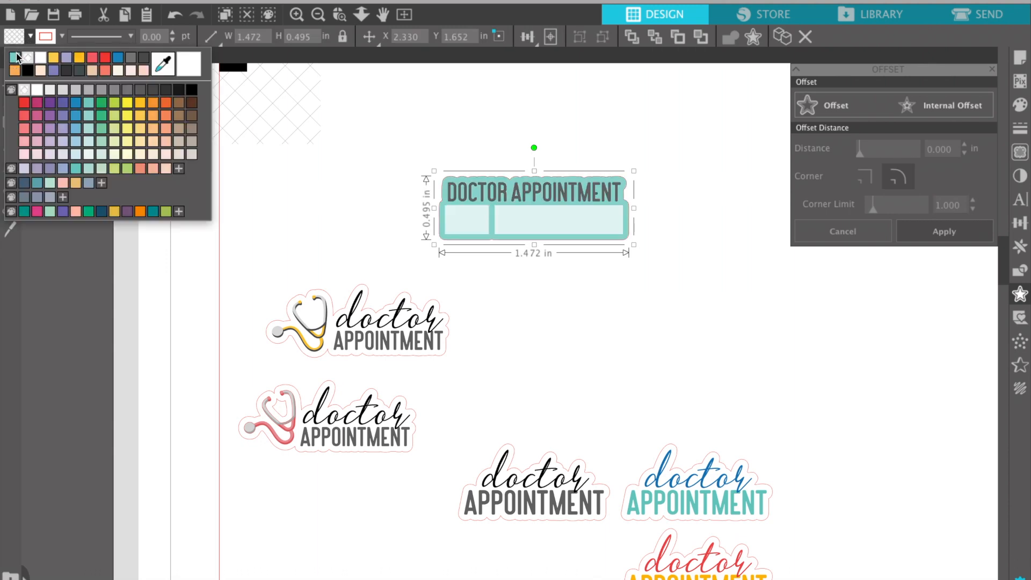
# Undo the outline's teal fill and redo to restore the wider teal offset backing.
pyautogui.click(462, 240)
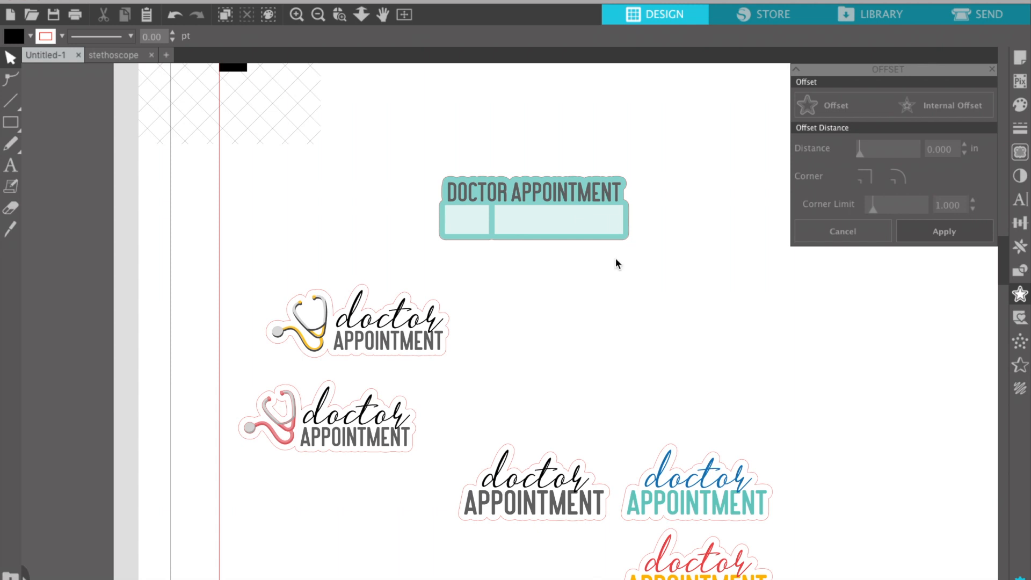
pyautogui.press('super+z')
pyautogui.press('super+z')
pyautogui.press('super+z')
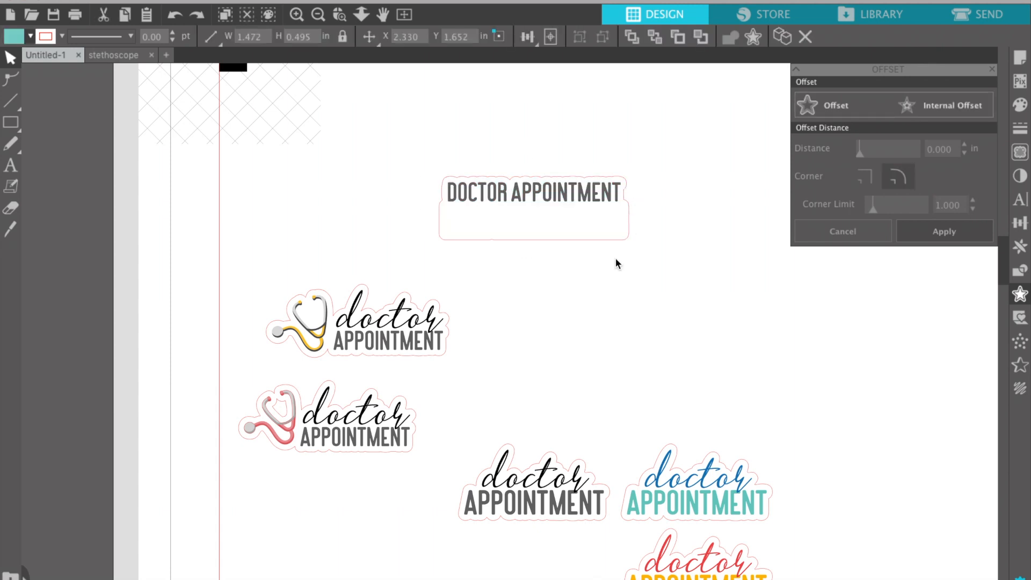
pyautogui.press('super+shift+z')
pyautogui.press('super+shift+z')
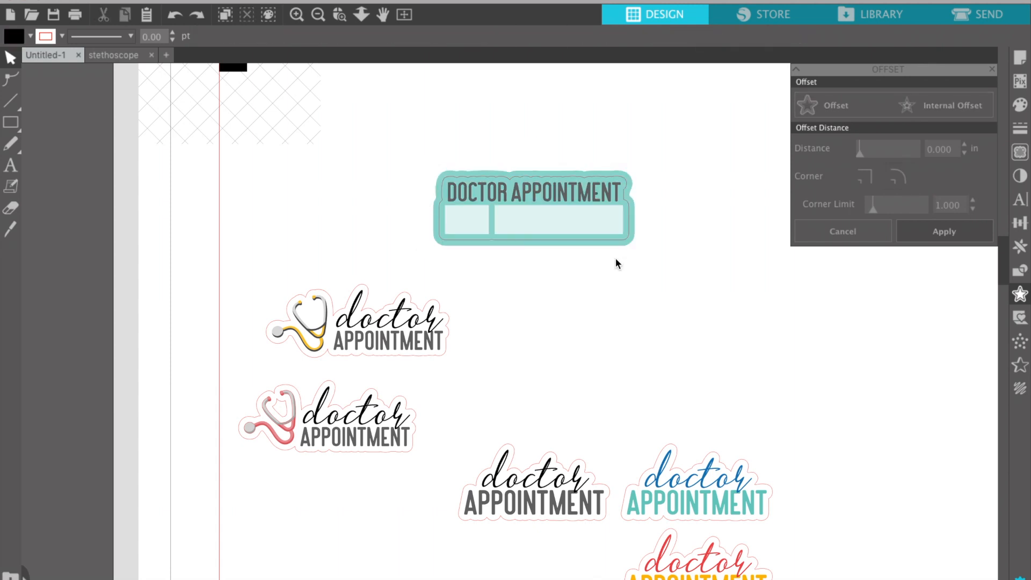